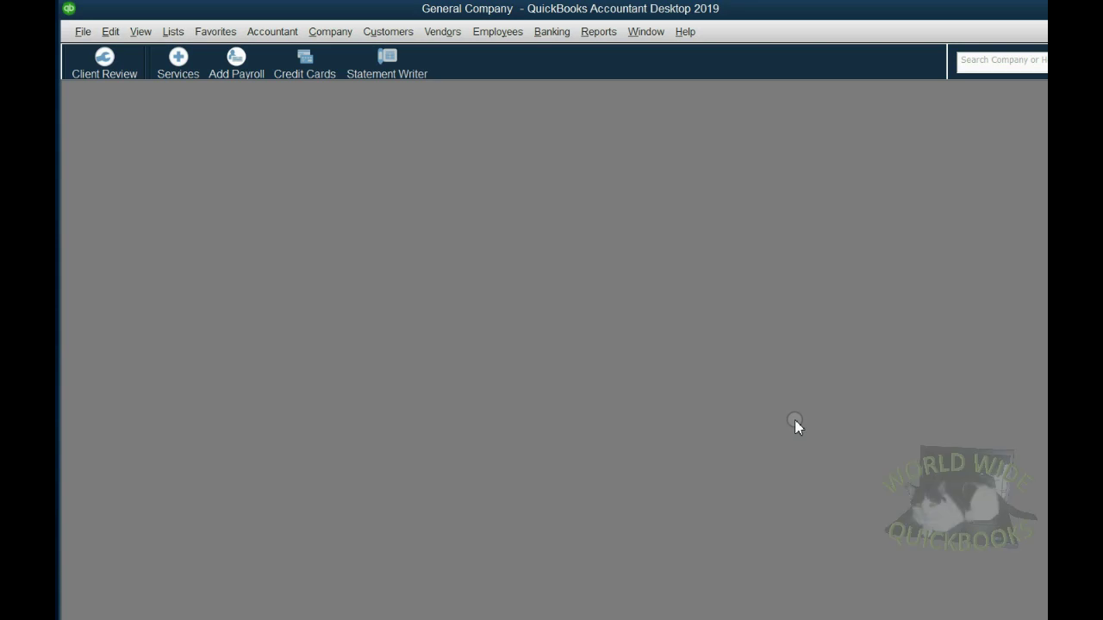
Step: Open the Trial Balance report and set its date range to All
left_click(603, 35)
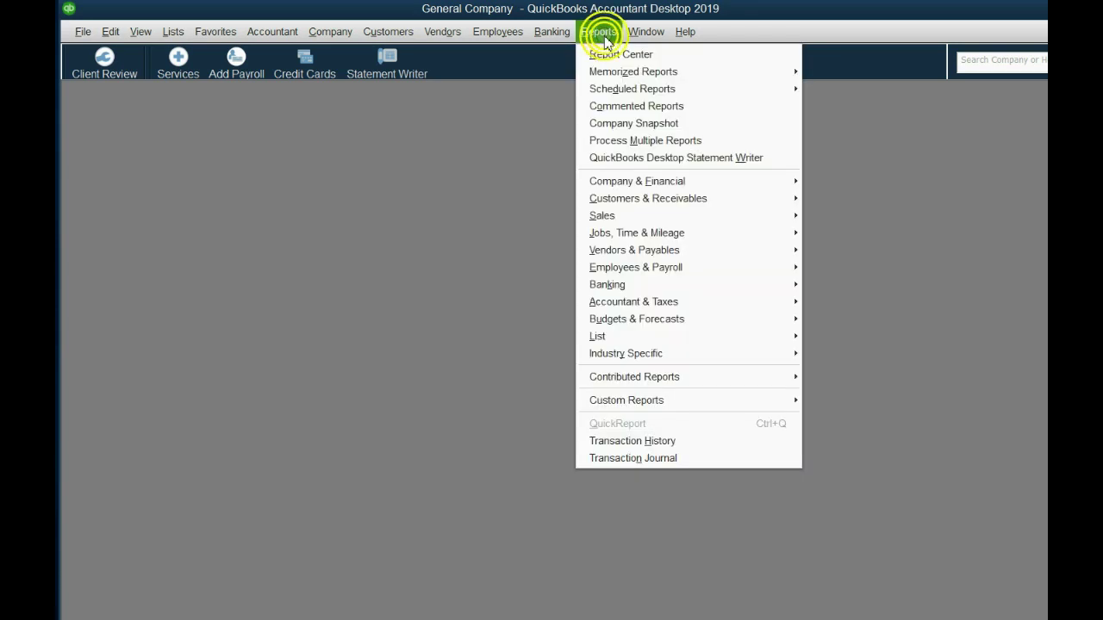
mouse_move(660, 304)
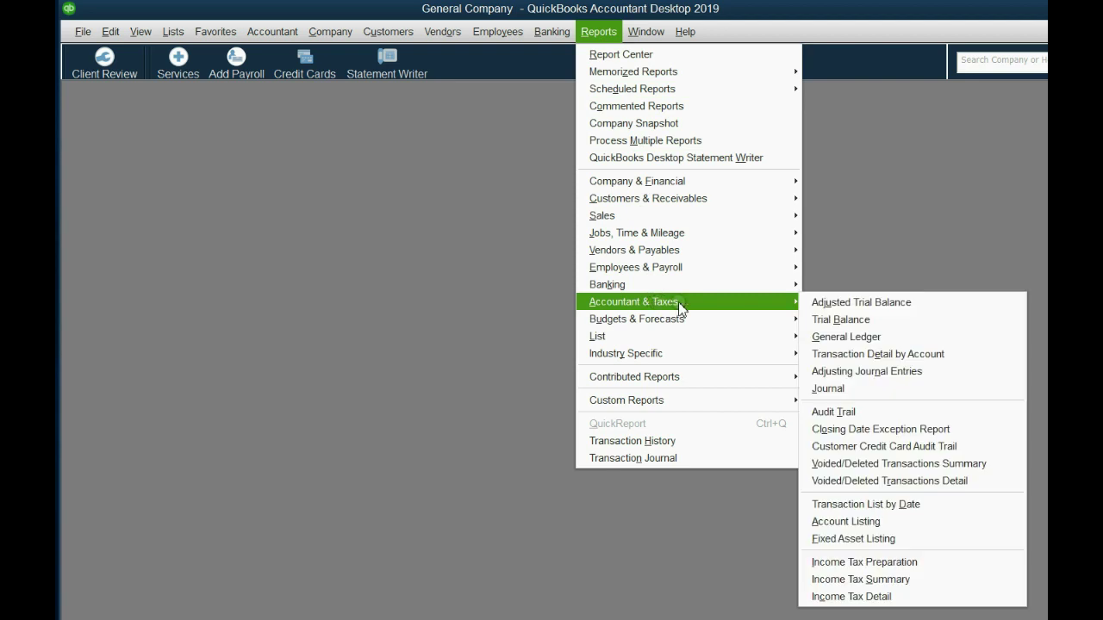
left_click(812, 320)
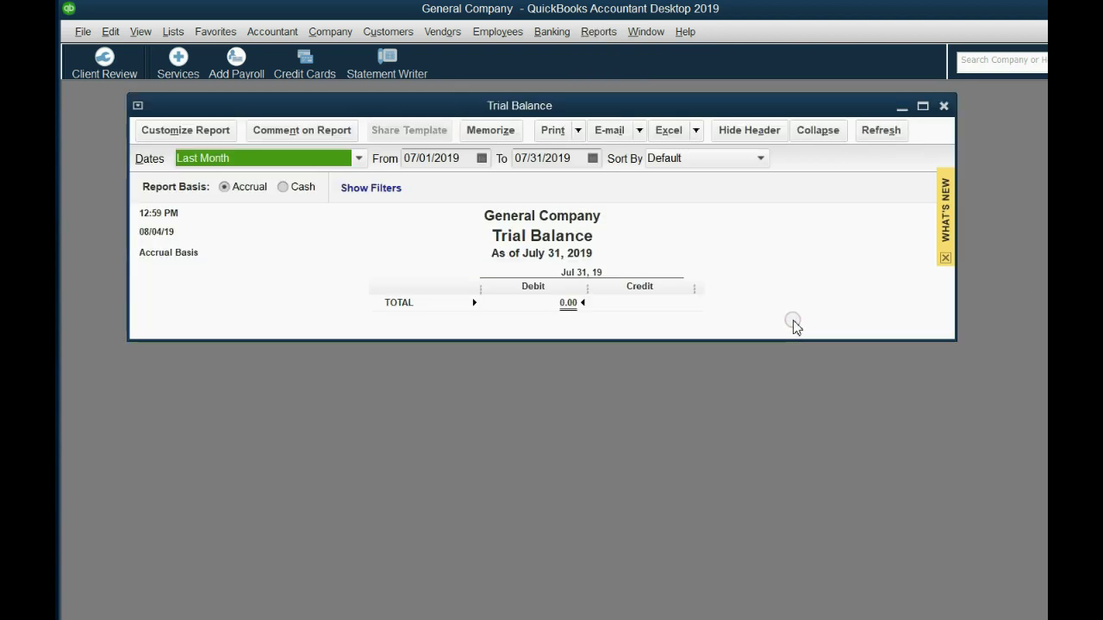
left_click(362, 162)
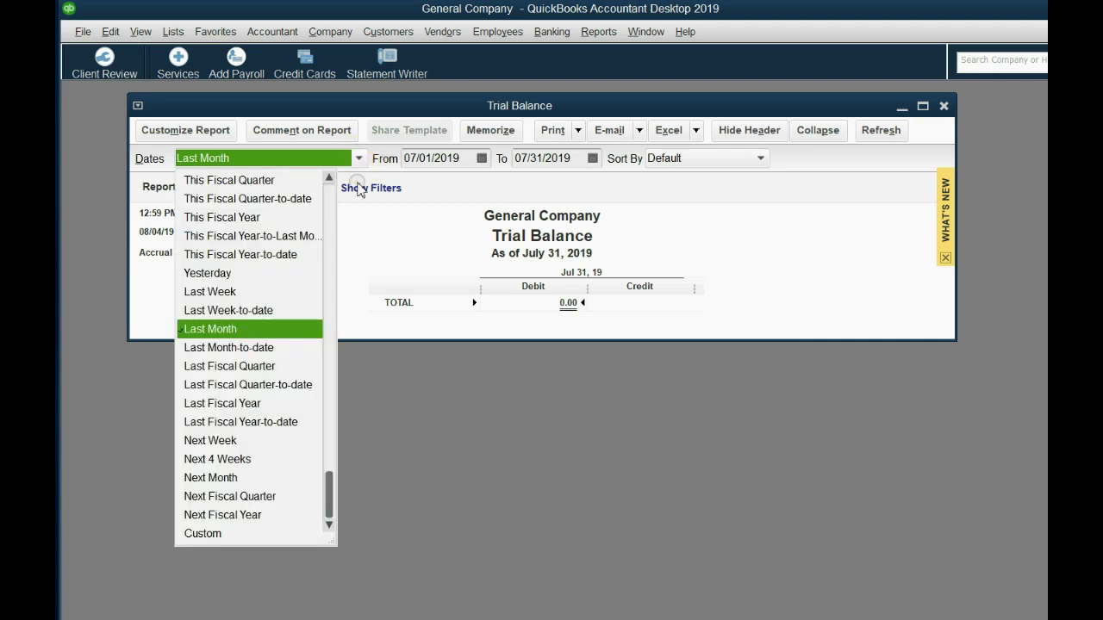
scroll(332, 212, "up", 2)
left_click(291, 181)
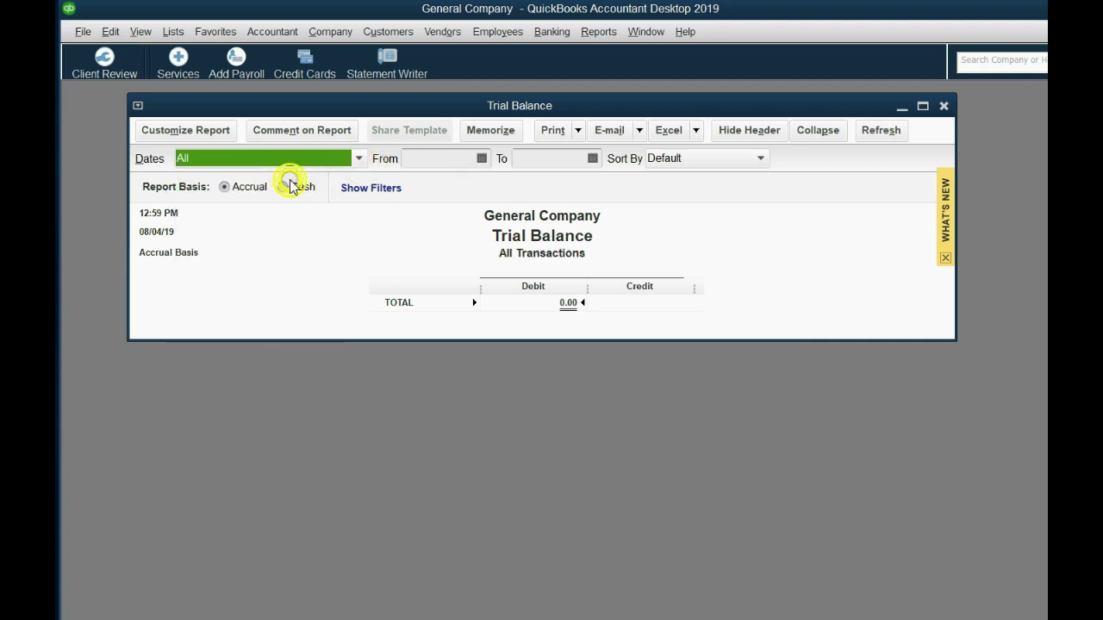
Step: Make the Trial Balance window narrower and taller, and move it aside to free up workspace
left_click_drag(487, 342, 332, 470)
left_click_drag(131, 474, 395, 522)
left_click_drag(499, 110, 591, 99)
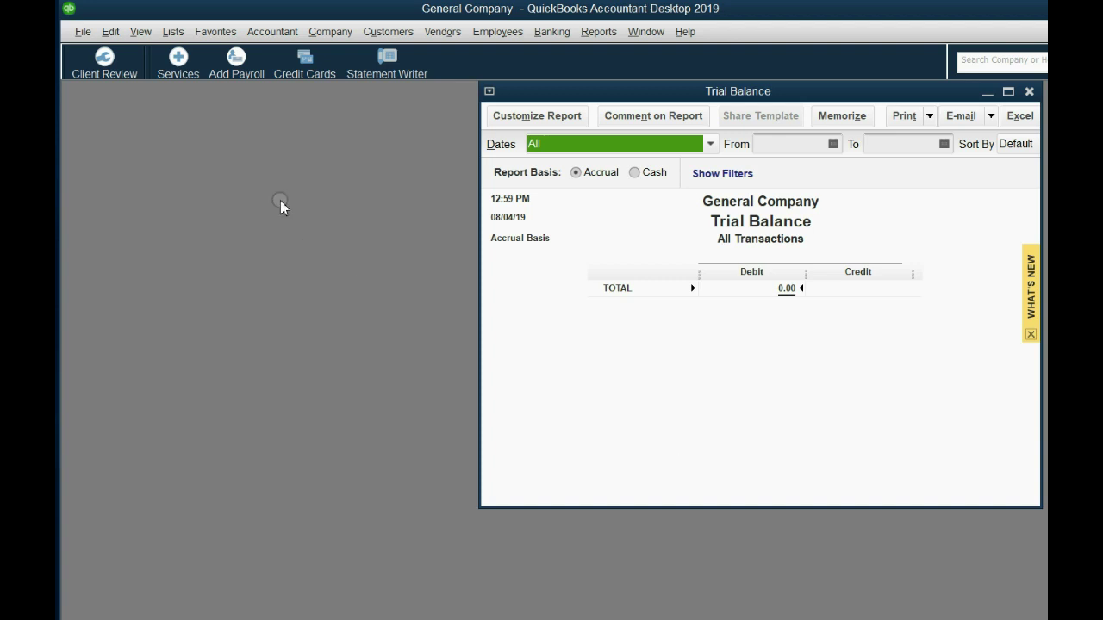
Step: Open the general journal entry form and dismiss the automatic numbering notice so it is not displayed in the future
left_click(324, 31)
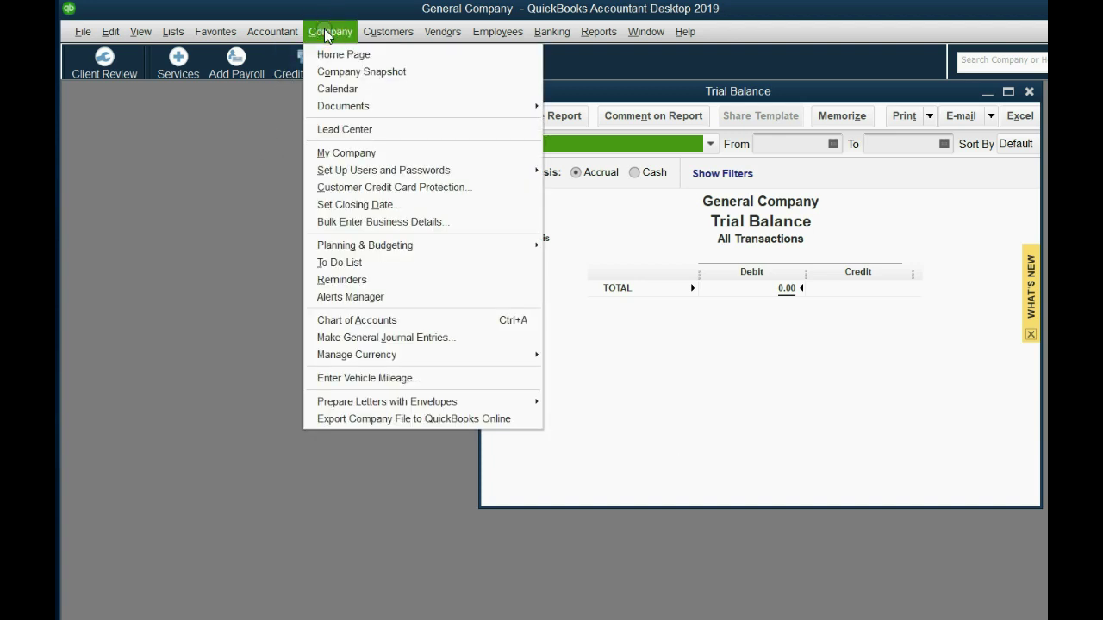
left_click(387, 336)
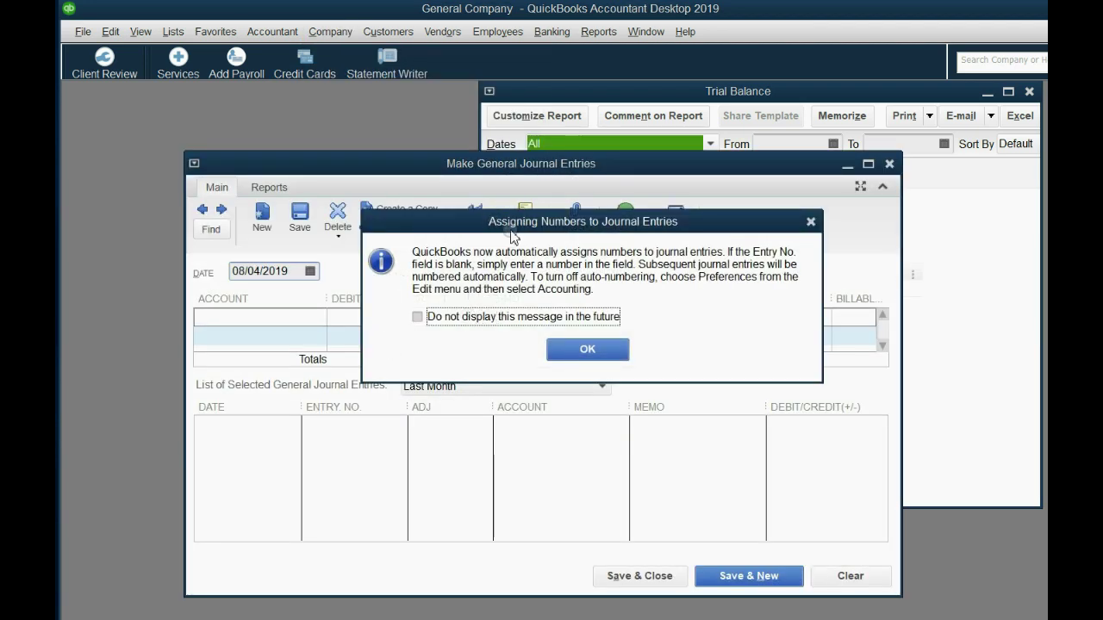
left_click(419, 317)
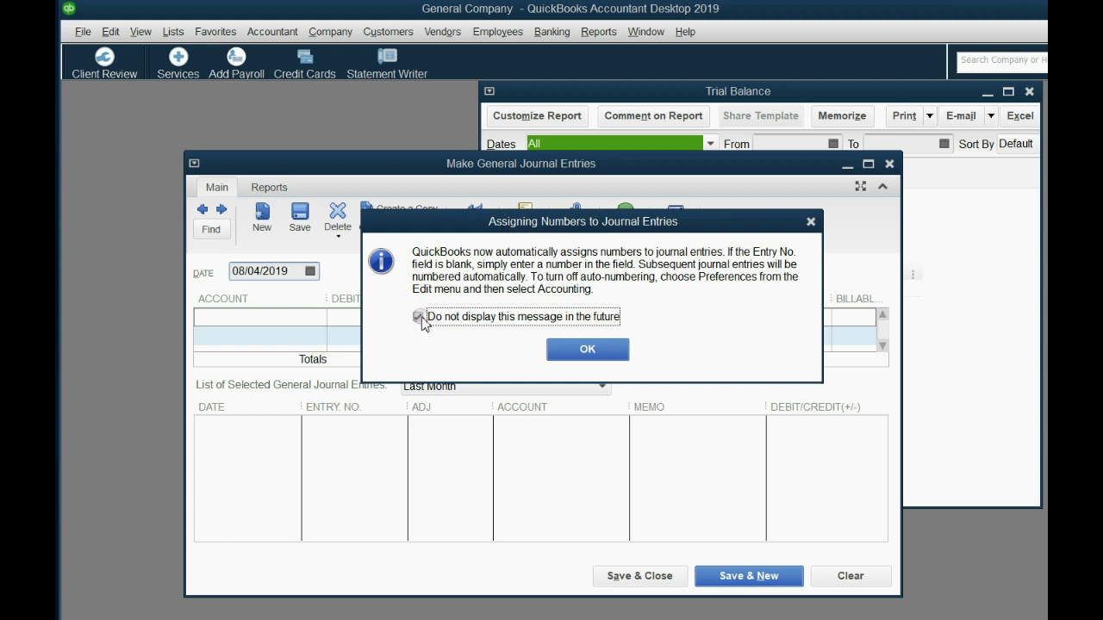
left_click(585, 349)
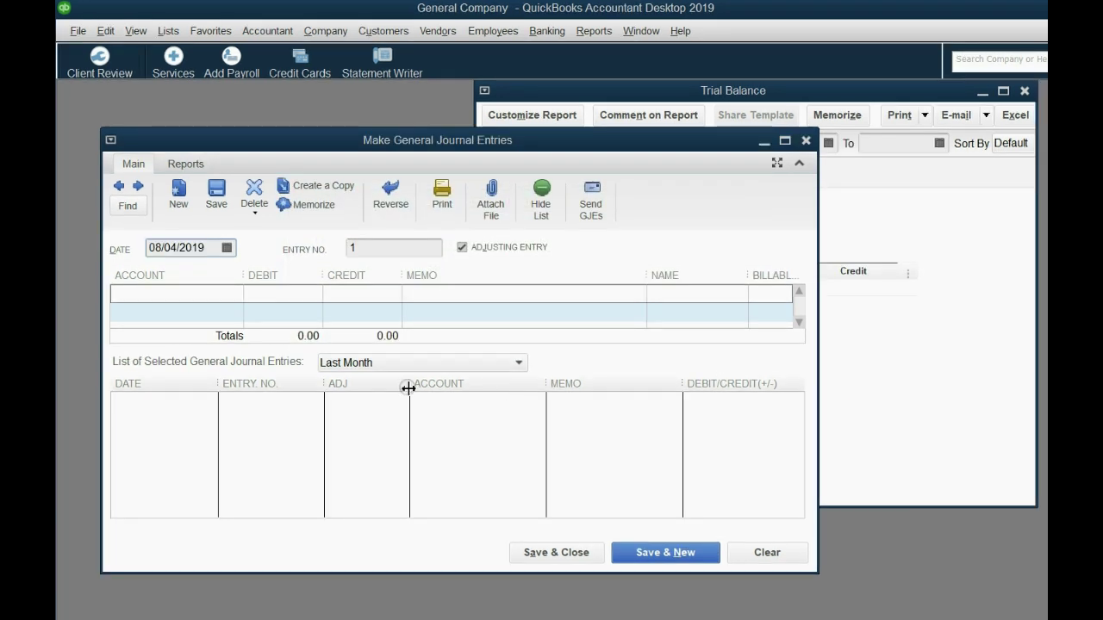
Step: Reposition the journal entry window and collapse its ribbon to make room for more entry lines
left_click_drag(241, 138, 262, 138)
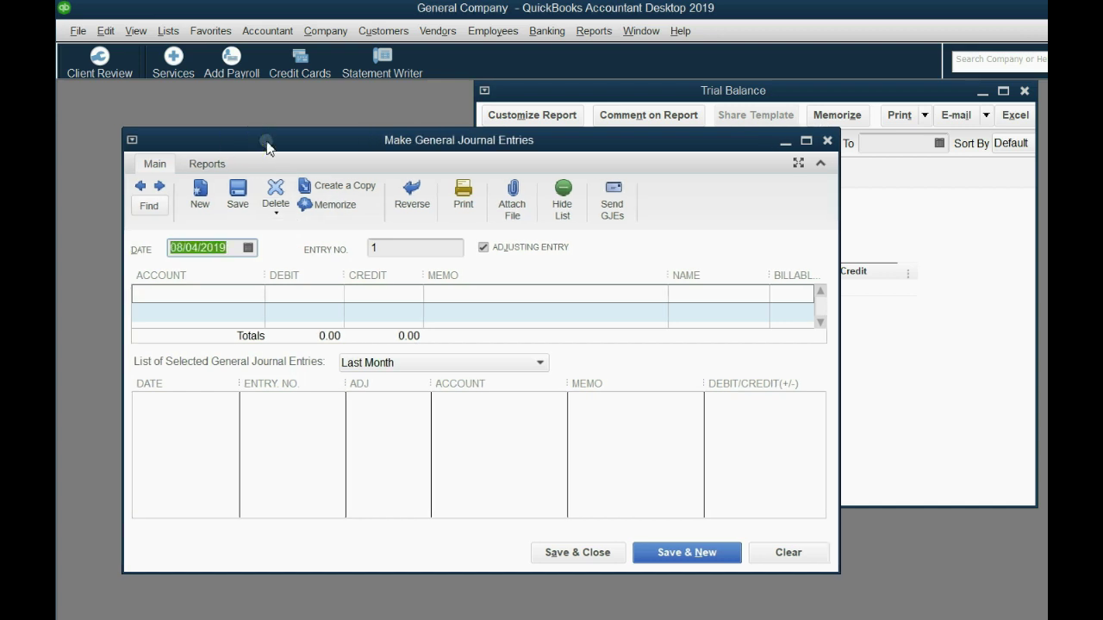
left_click(207, 164)
left_click(207, 164)
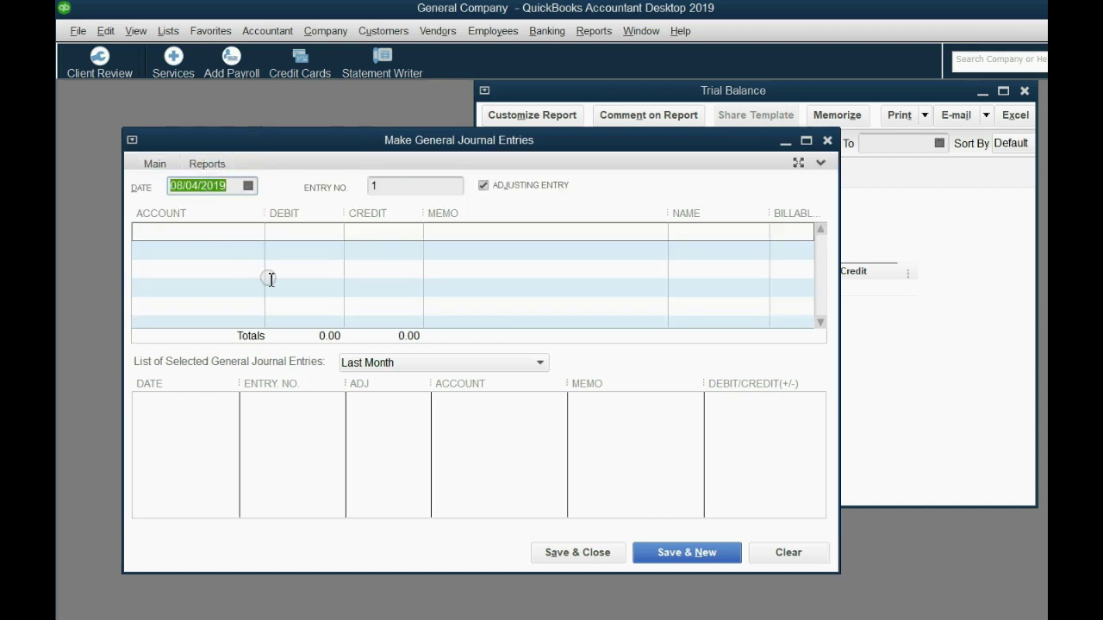
left_click(216, 250)
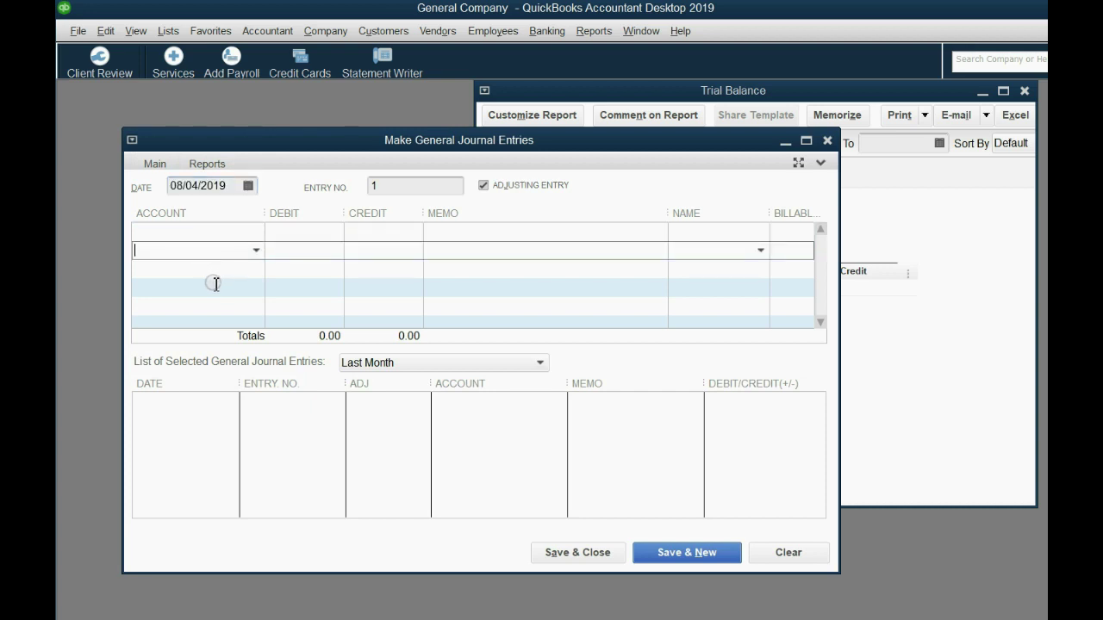
left_click(216, 283)
left_click(206, 287)
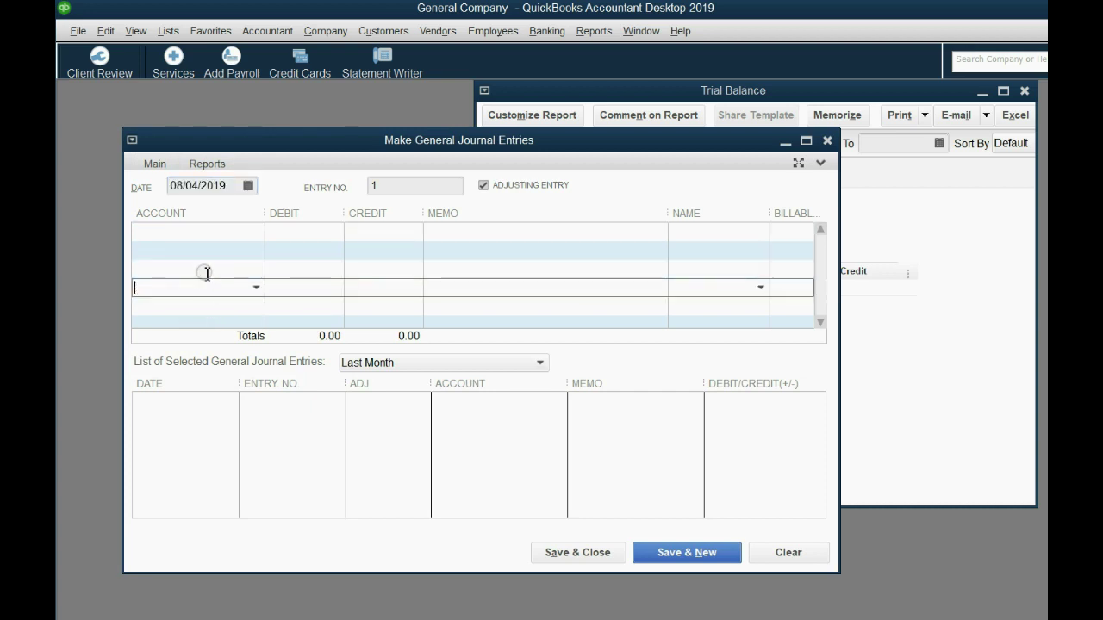
left_click(206, 271)
left_click(206, 233)
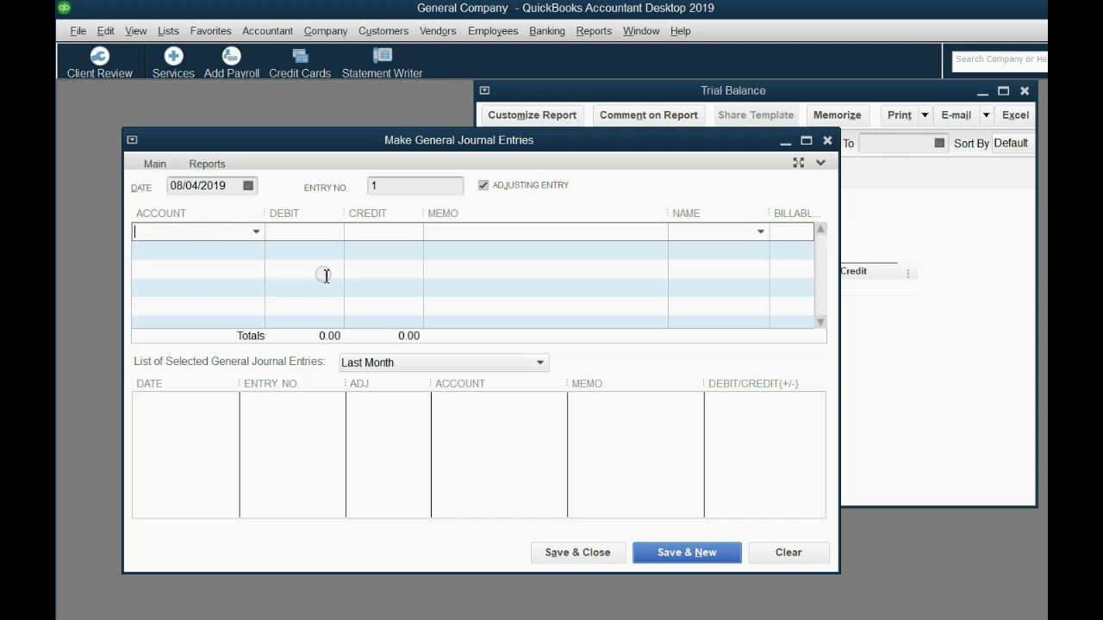
Step: Arrange the journal entry and Trial Balance windows side by side with the journal entry window in front
left_click_drag(334, 147, 273, 132)
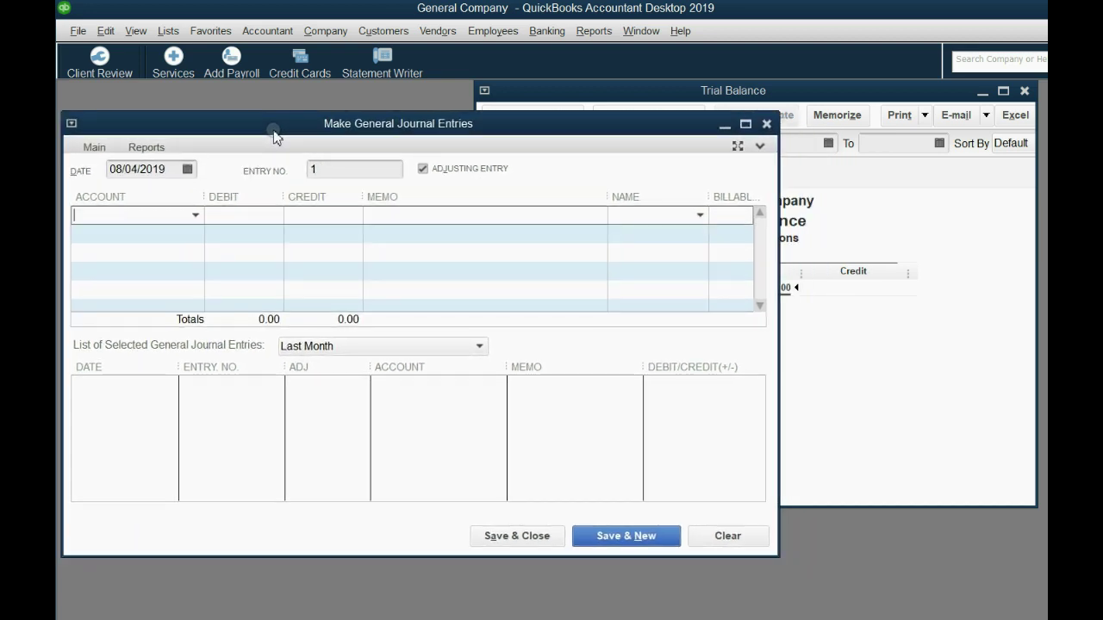
left_click_drag(802, 81, 877, 97)
left_click(511, 129)
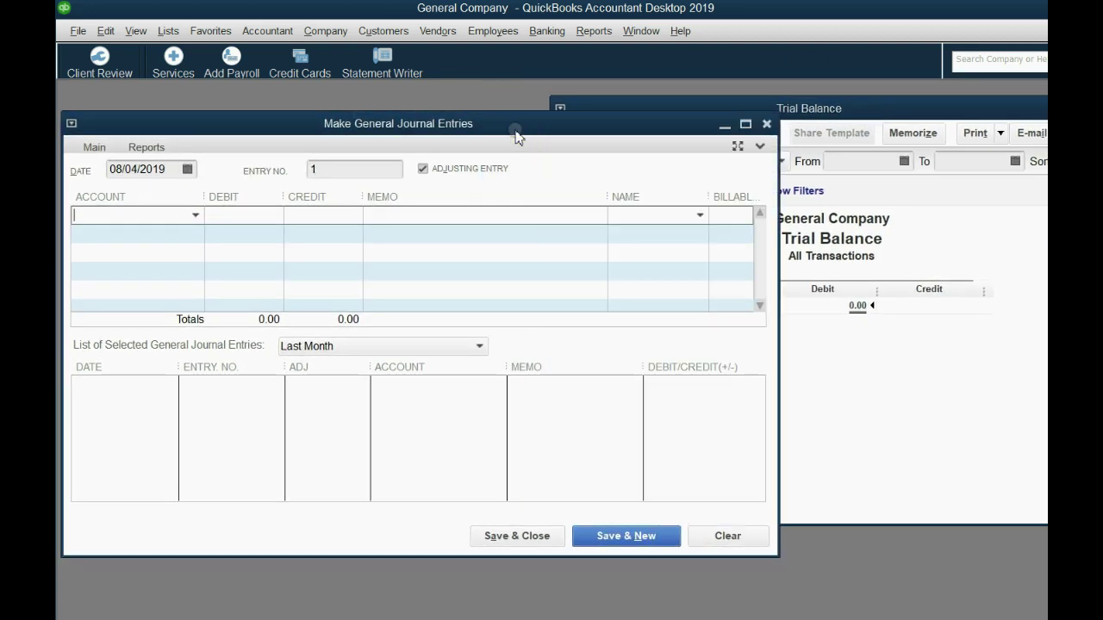
left_click(588, 263)
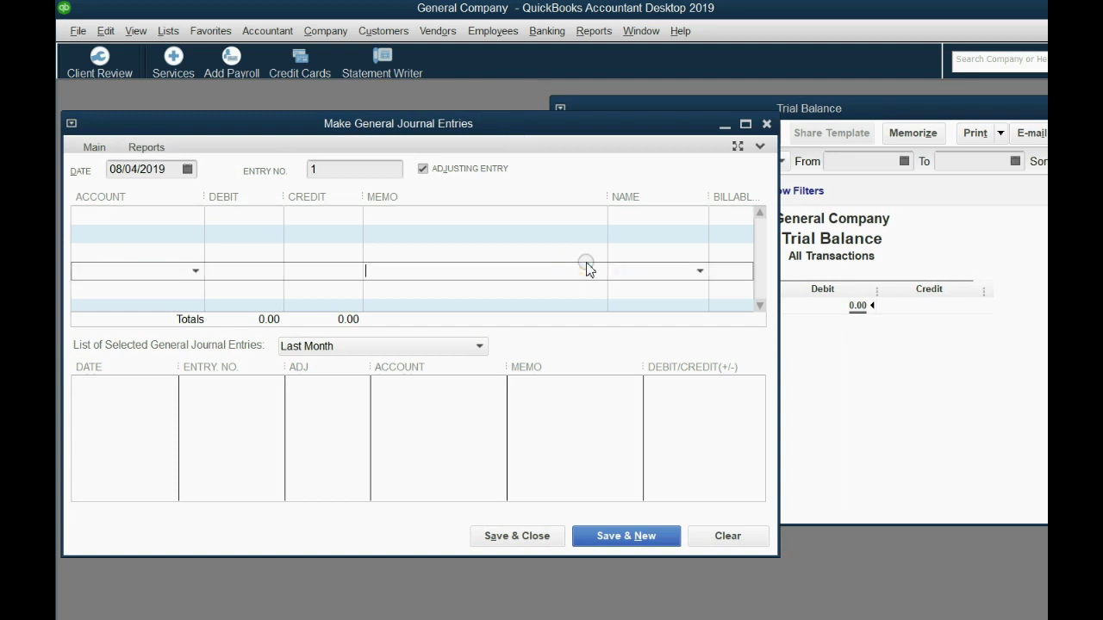
left_click(884, 375)
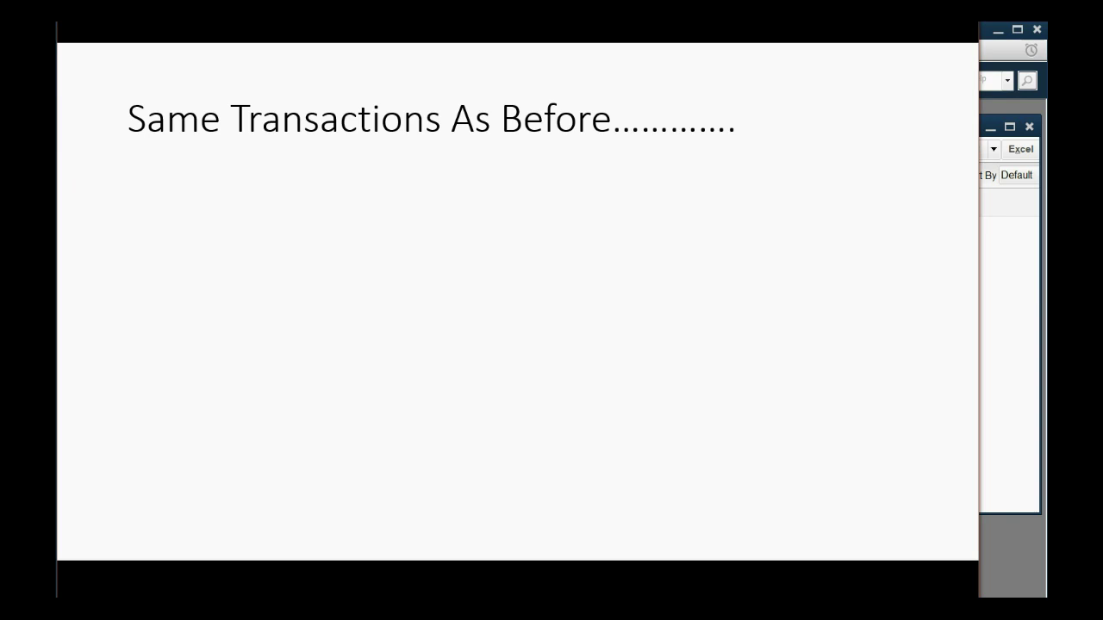
key("Right")
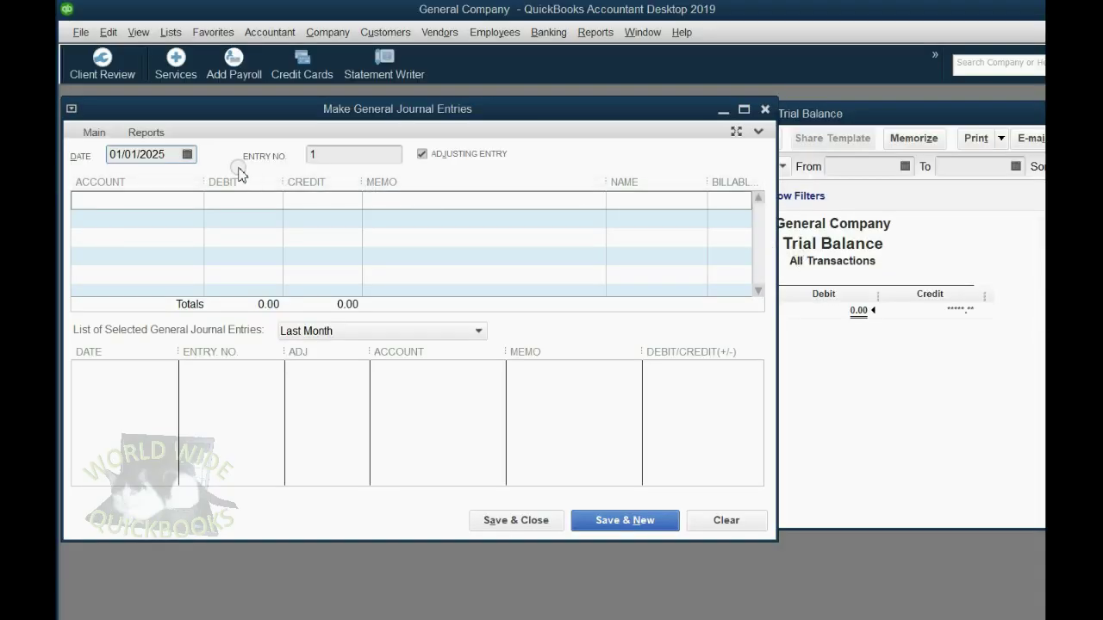
left_click(187, 156)
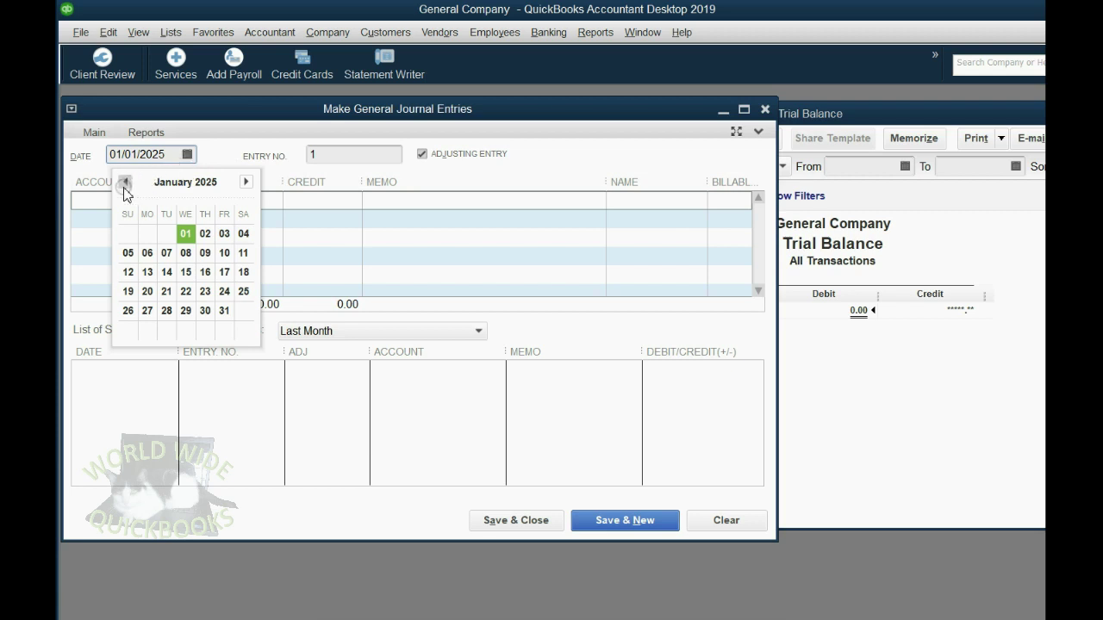
left_click(175, 156)
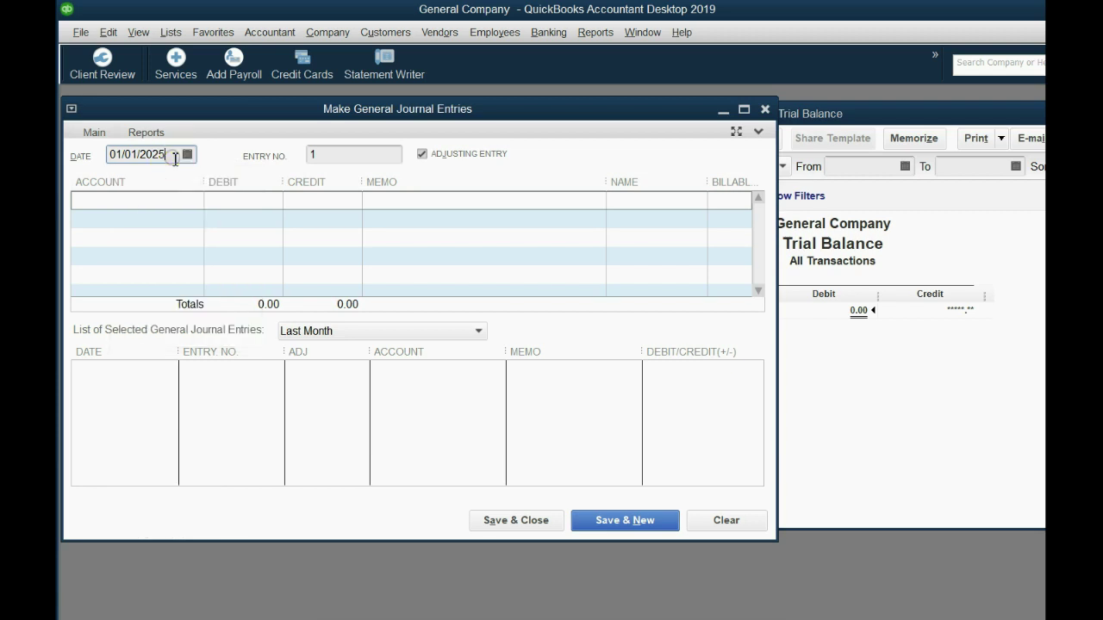
Step: Turn off Adjusting Entry and debit CASH IN CHASE BANK for 50,000.00 on the journal entry's first line
left_click(422, 154)
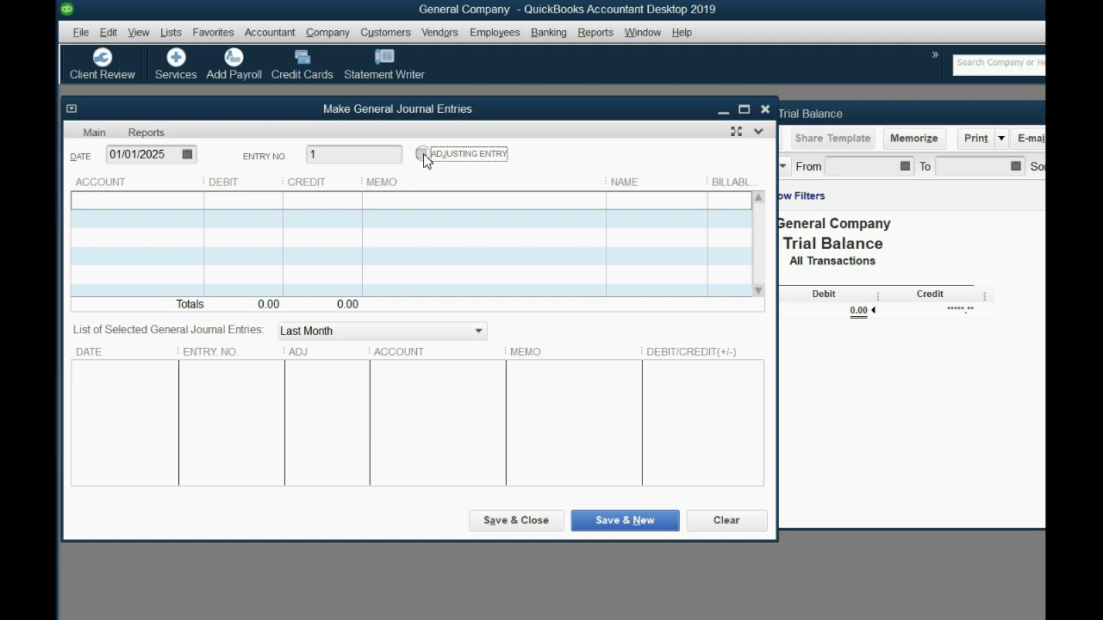
left_click(94, 183)
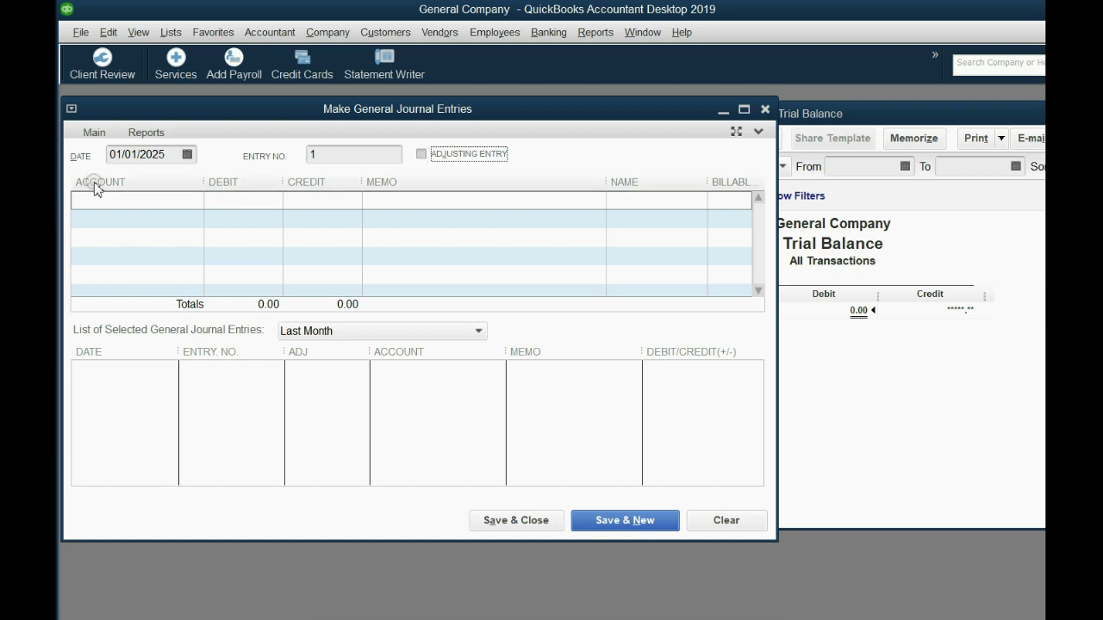
left_click(99, 197)
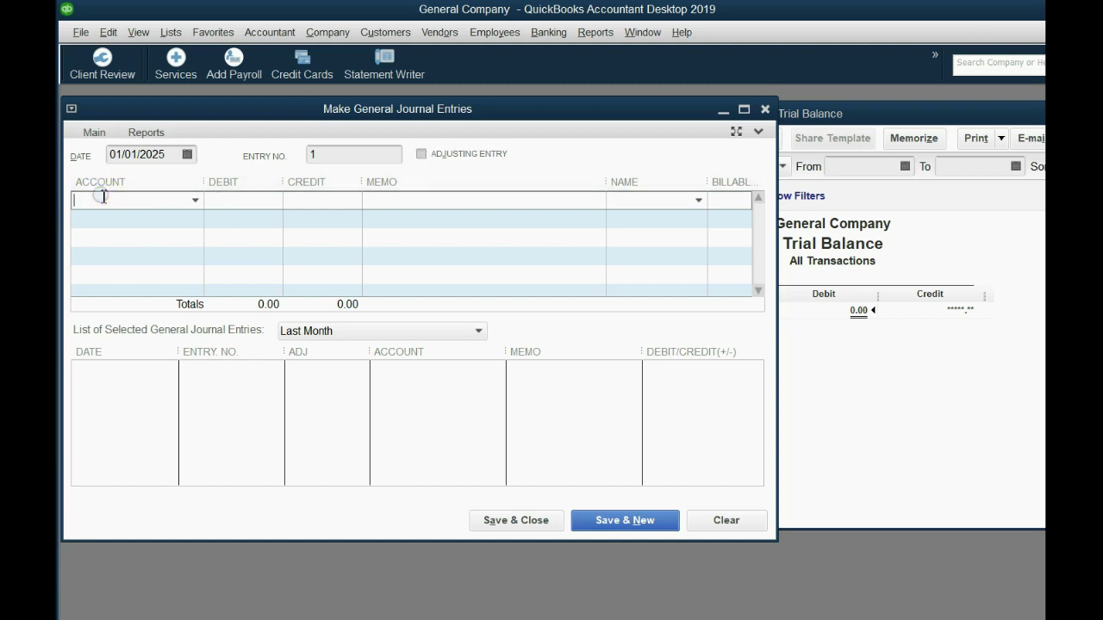
left_click(194, 200)
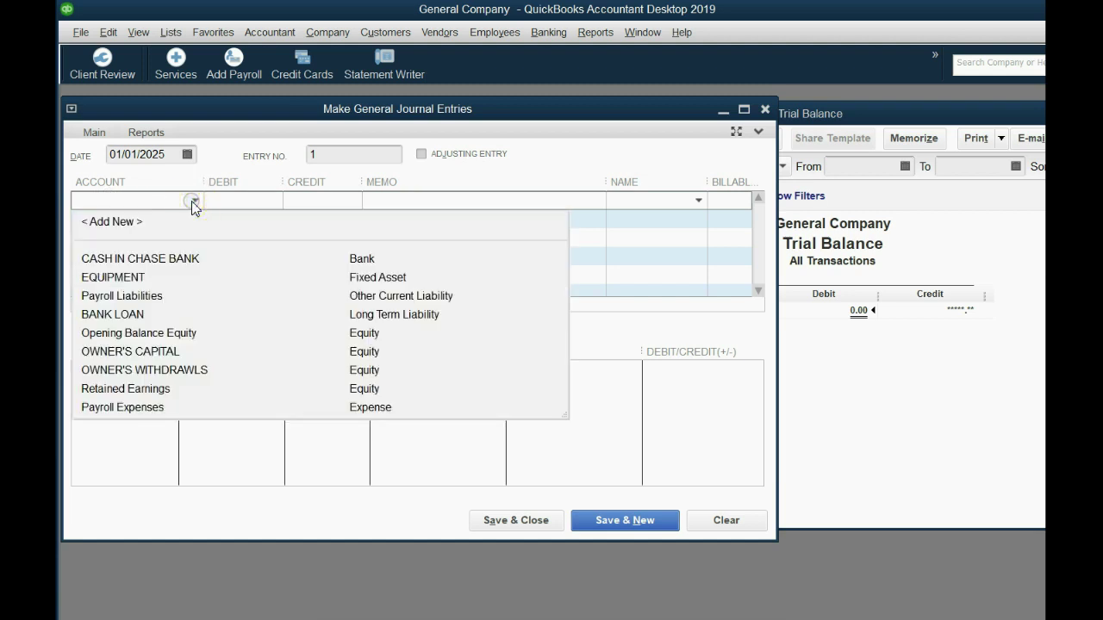
left_click(156, 259)
left_click(156, 260)
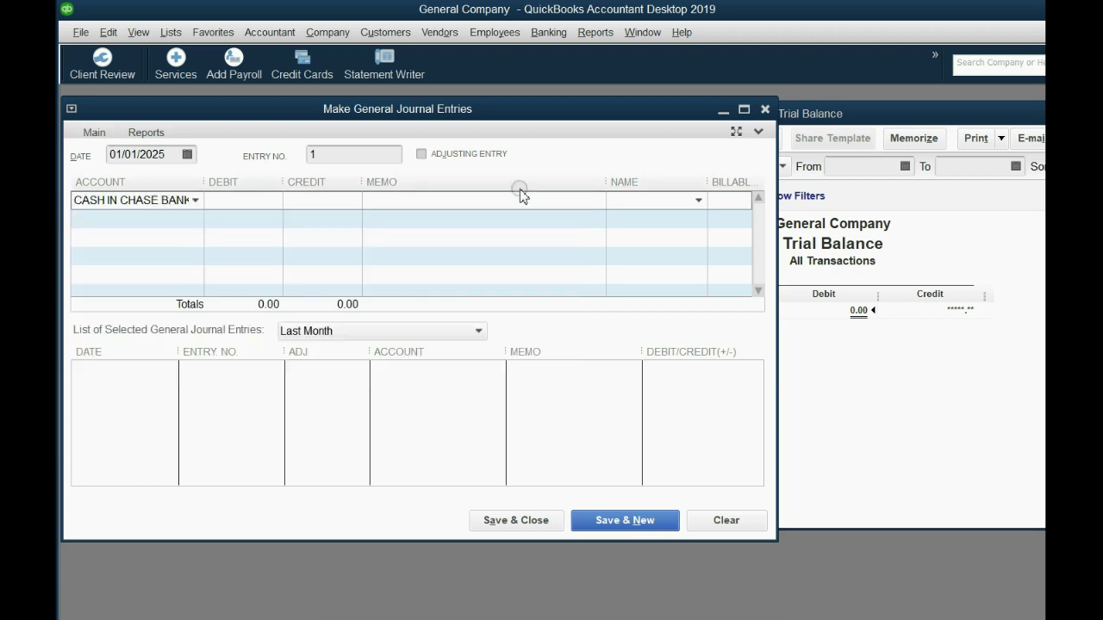
left_click(243, 201)
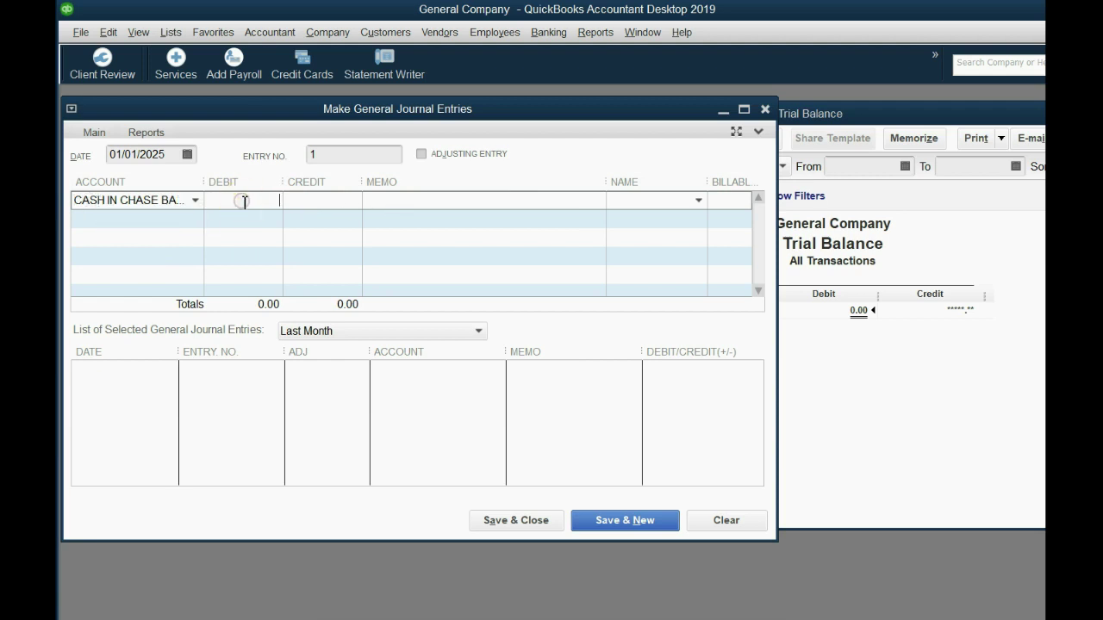
type("50000")
key("Tab")
key("Tab")
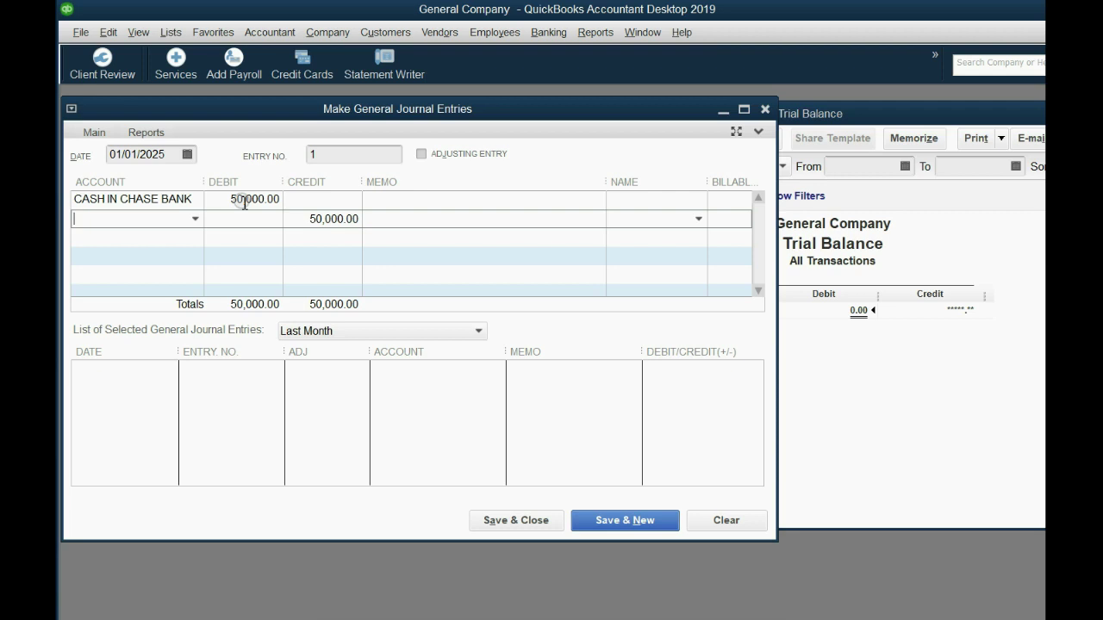
Step: Assign the second line's 50,000.00 credit to OWNER'S CAPITAL and shift the journal entry window slightly
left_click(195, 219)
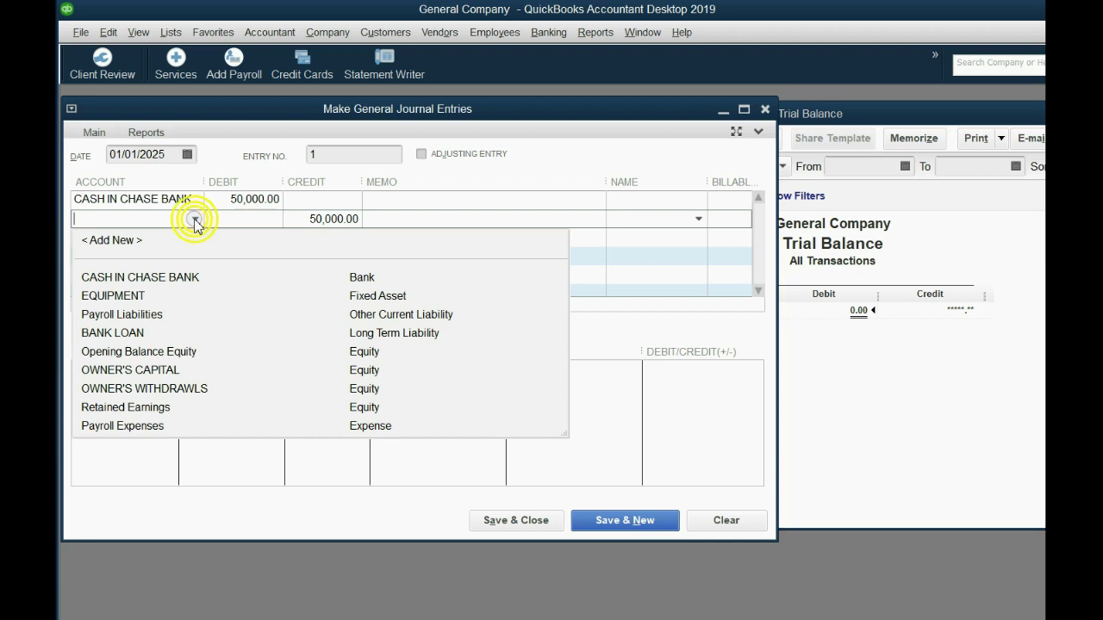
left_click(188, 371)
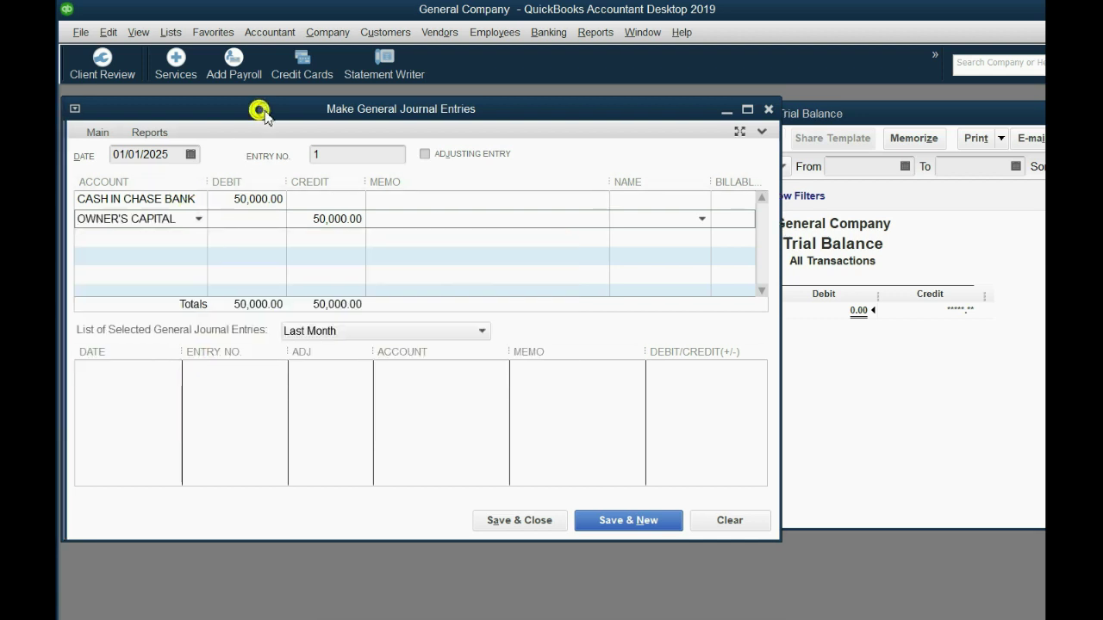
left_click_drag(258, 108, 271, 113)
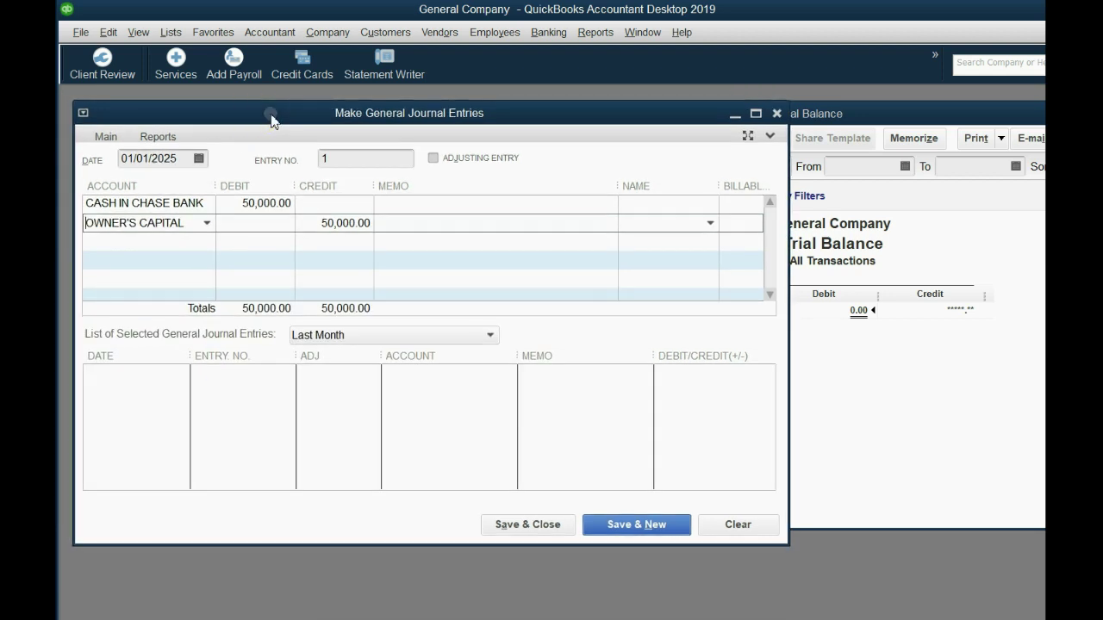
Step: Review the entry's debit and credit lines and bring the Trial Balance report to the front
left_click(285, 206)
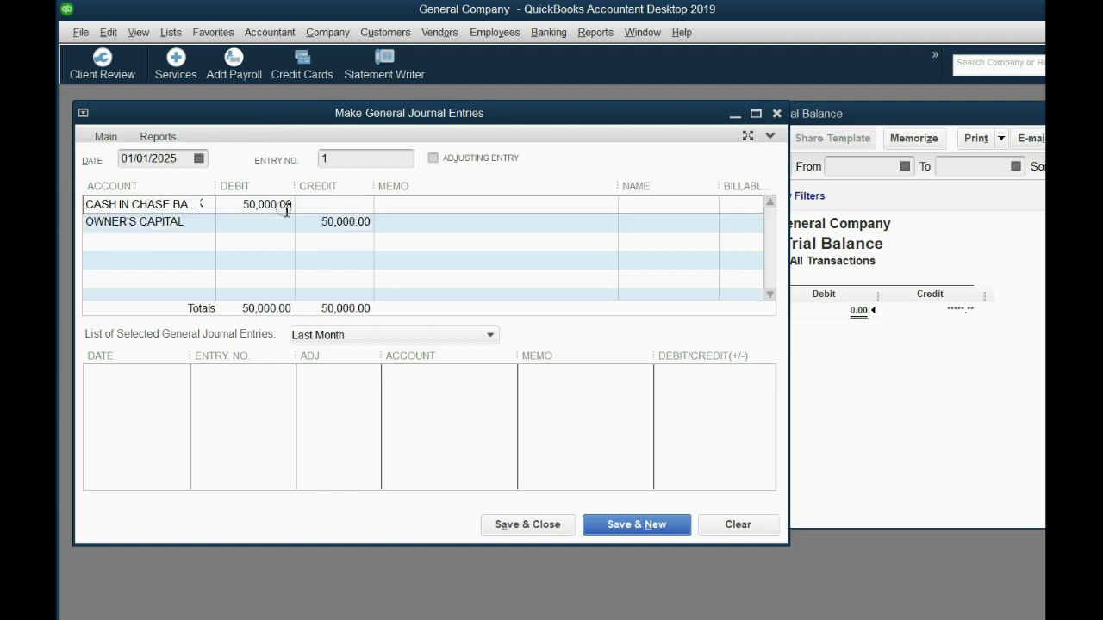
left_click(203, 225)
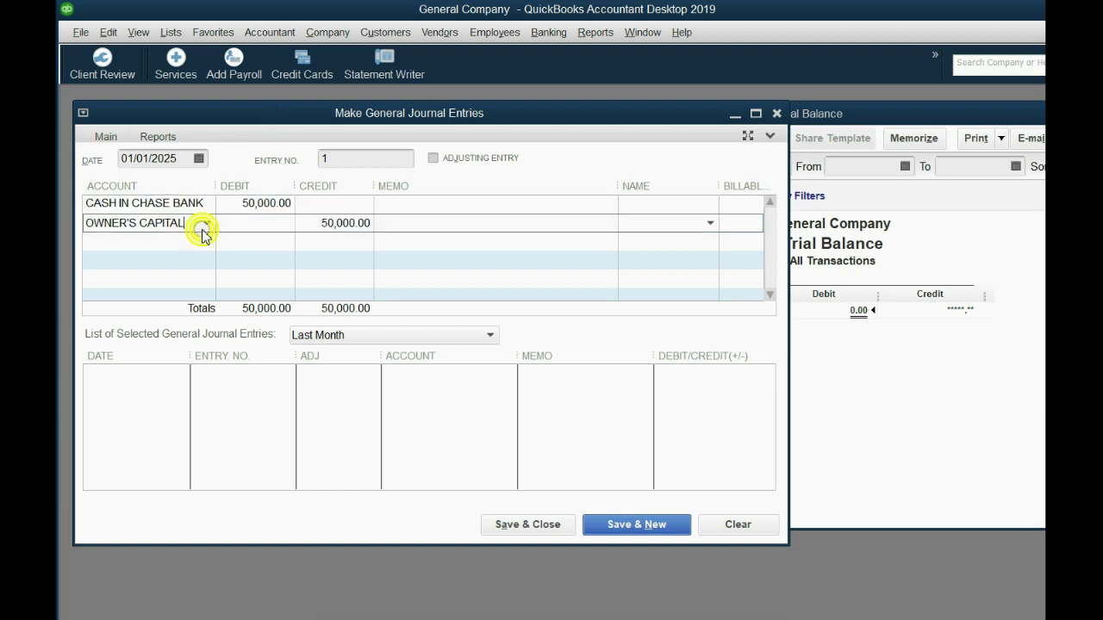
left_click(826, 395)
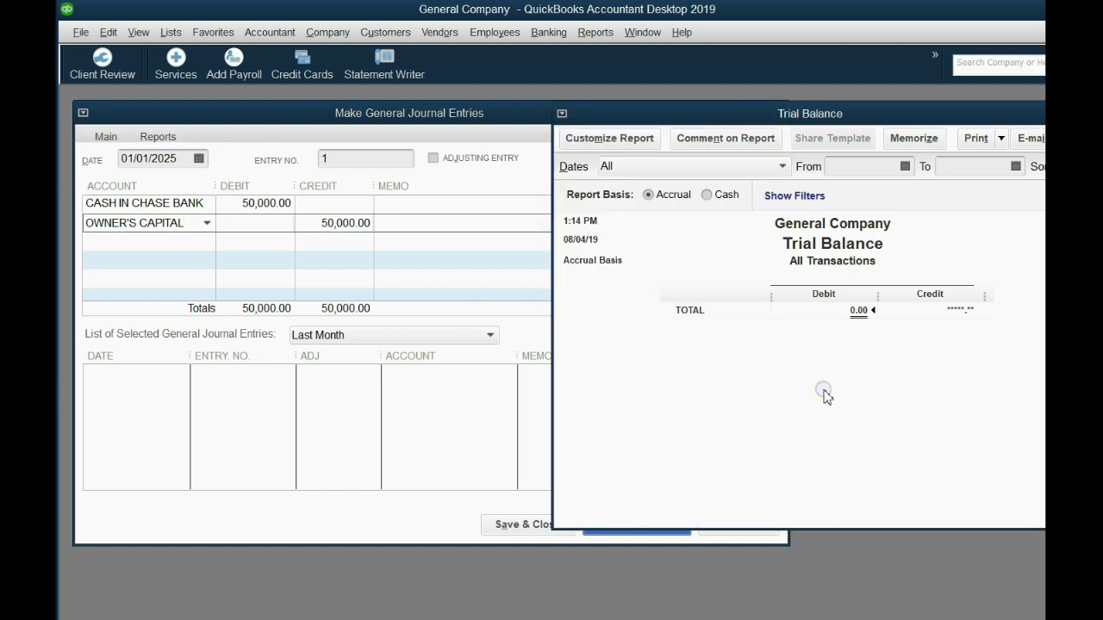
Step: Save and close the owner's 50,000.00 investment journal entry
left_click(520, 527)
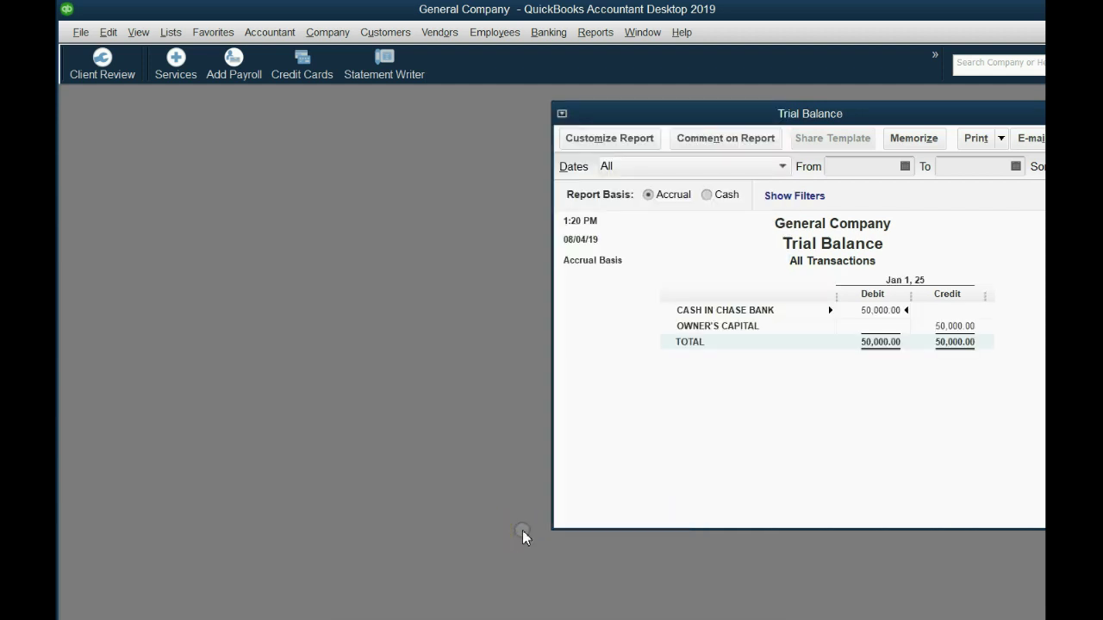
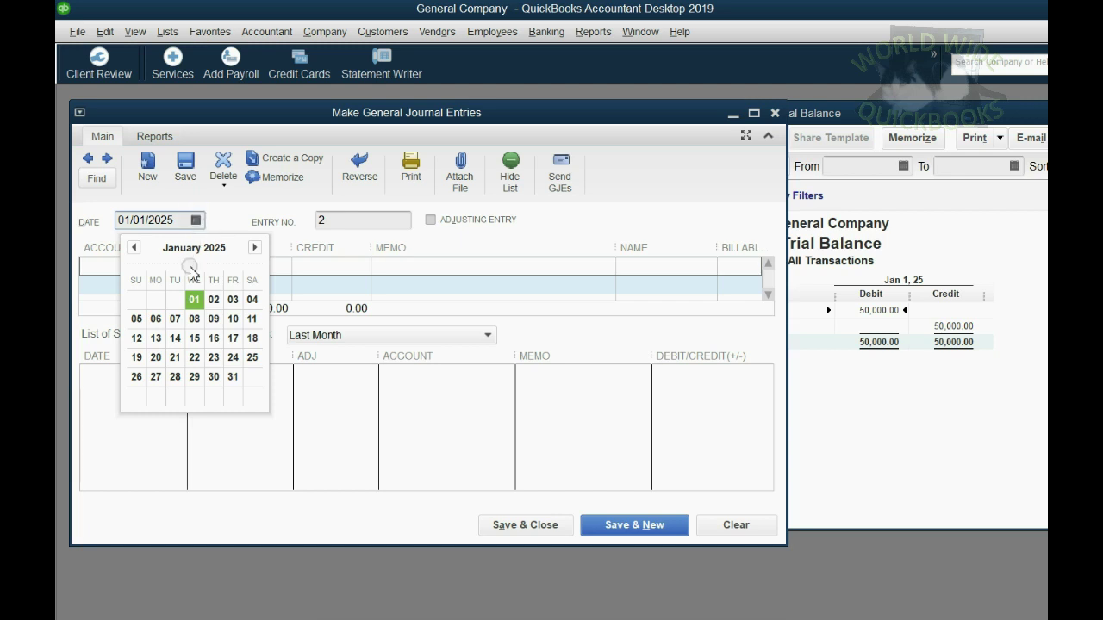
Step: Date journal entry 2 as 01/05/2025, collapse the ribbon, and debit EQUIPMENT for 20000 on the first line
left_click(137, 318)
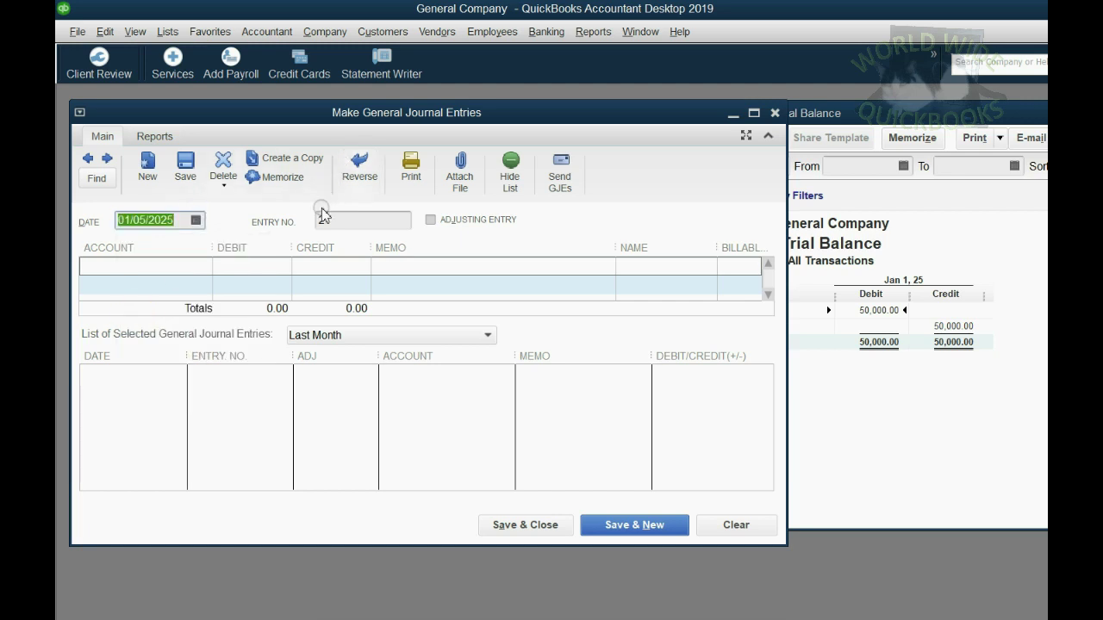
left_click(100, 137)
left_click(182, 203)
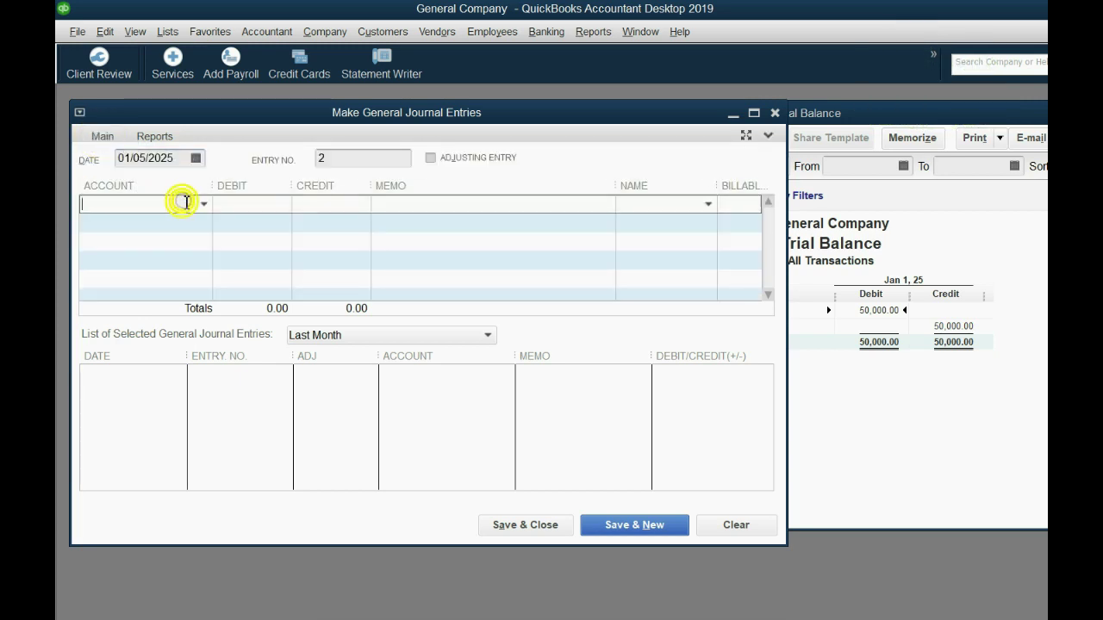
left_click(204, 205)
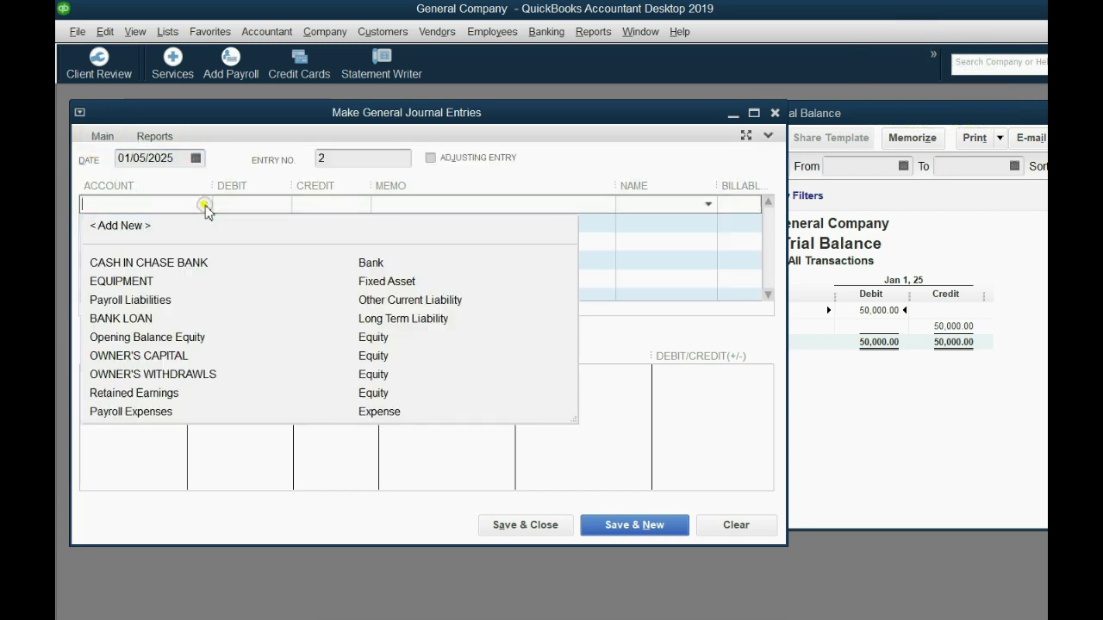
left_click(170, 279)
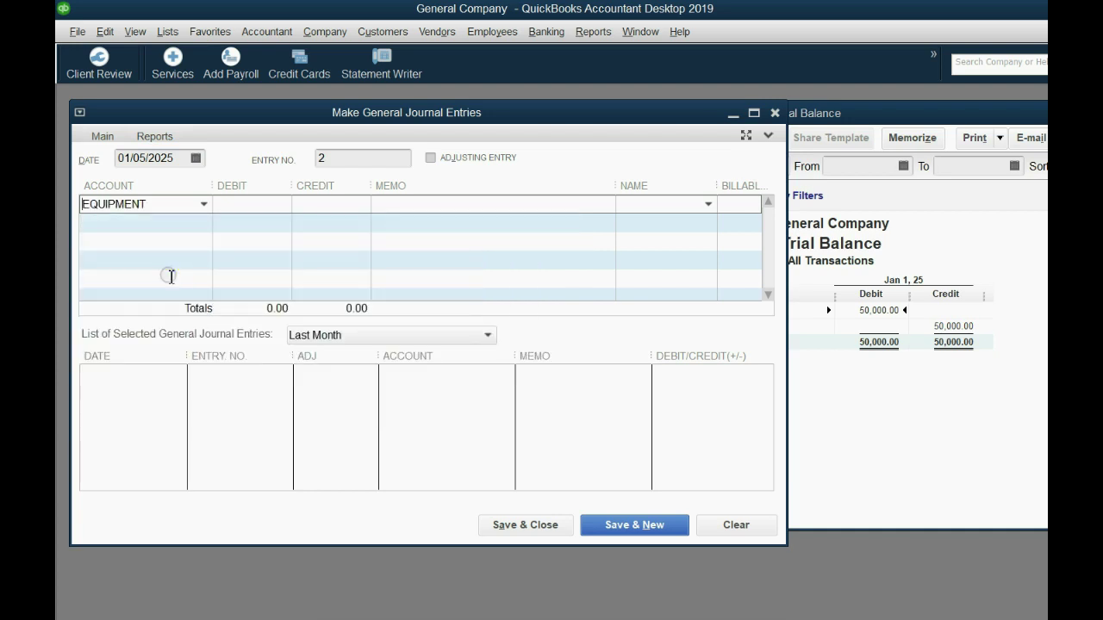
left_click(241, 205)
type("20000")
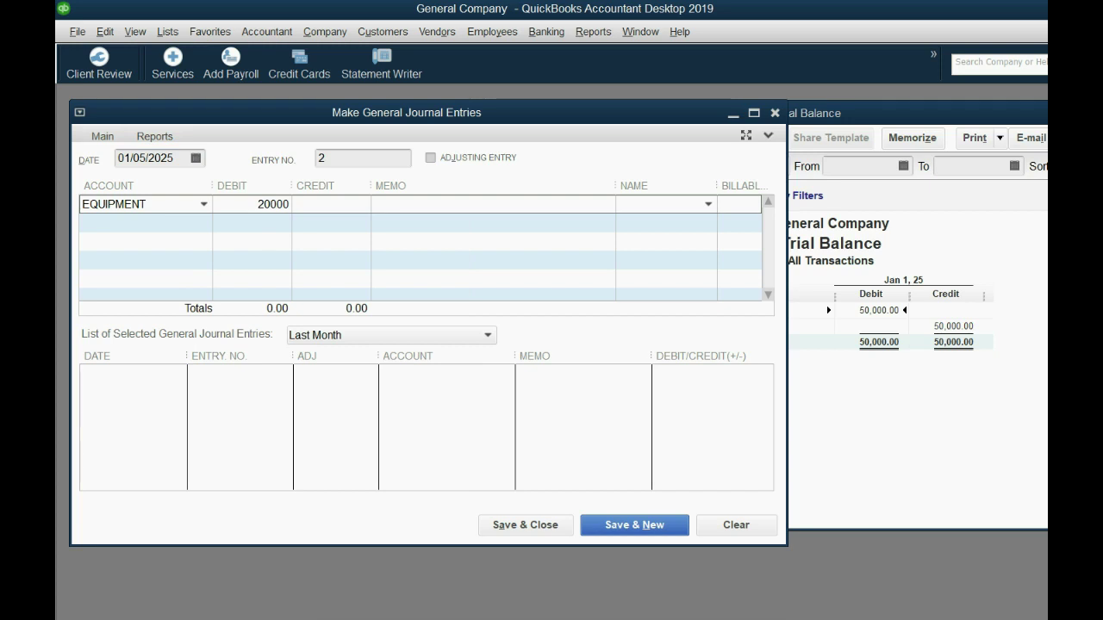
Step: Assign the second line's 20,000.00 credit to CASH IN CHASE BANK
key("Tab")
key("Tab")
key("Tab")
key("Tab")
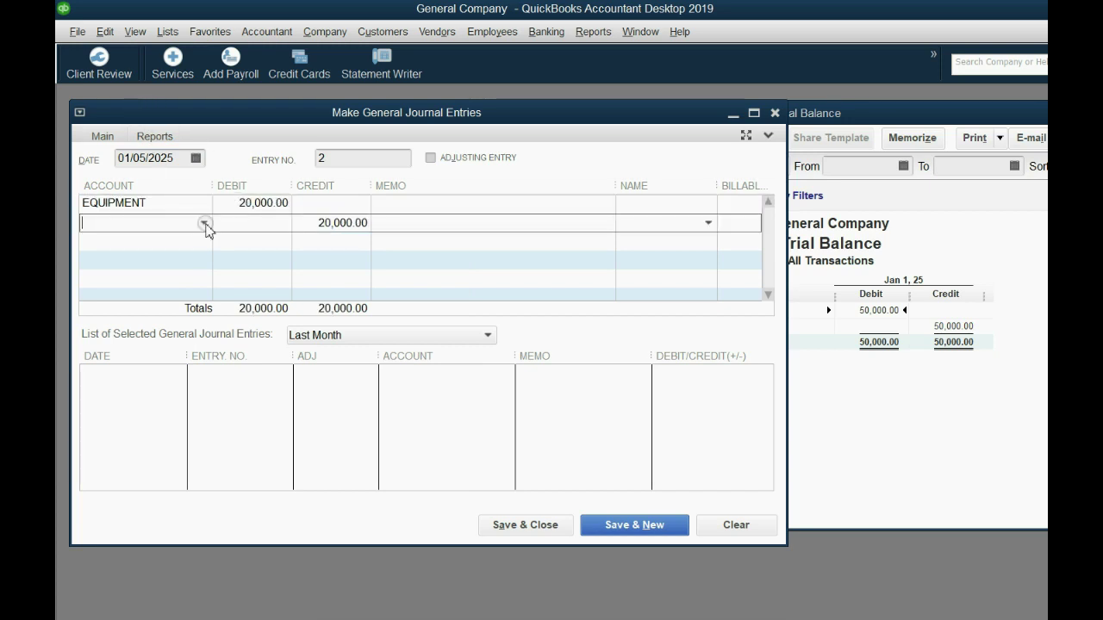
left_click(204, 223)
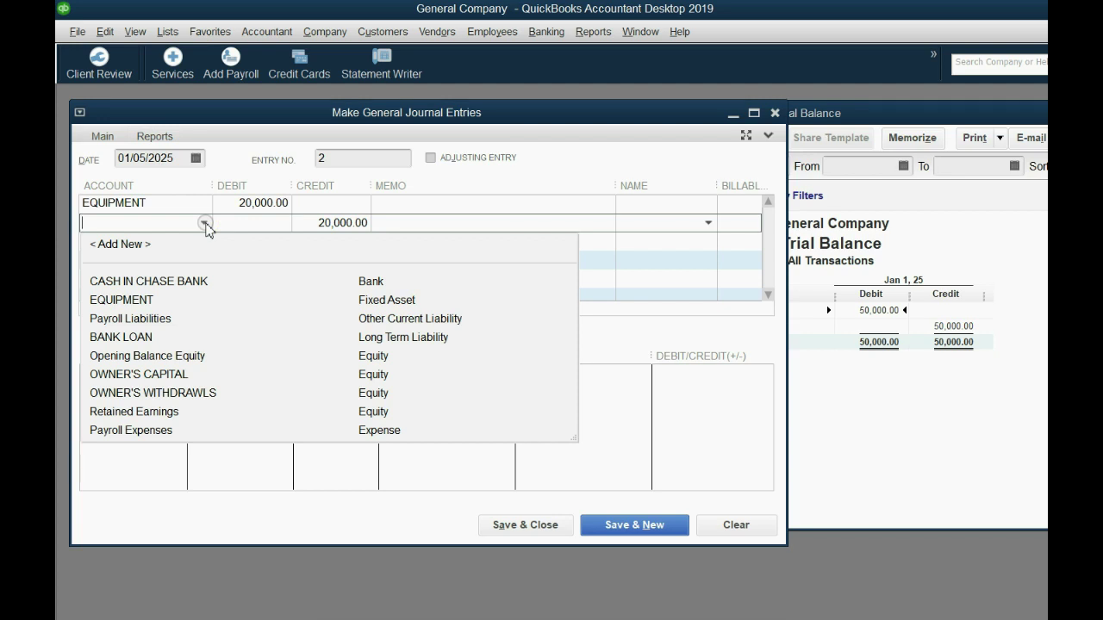
left_click(212, 281)
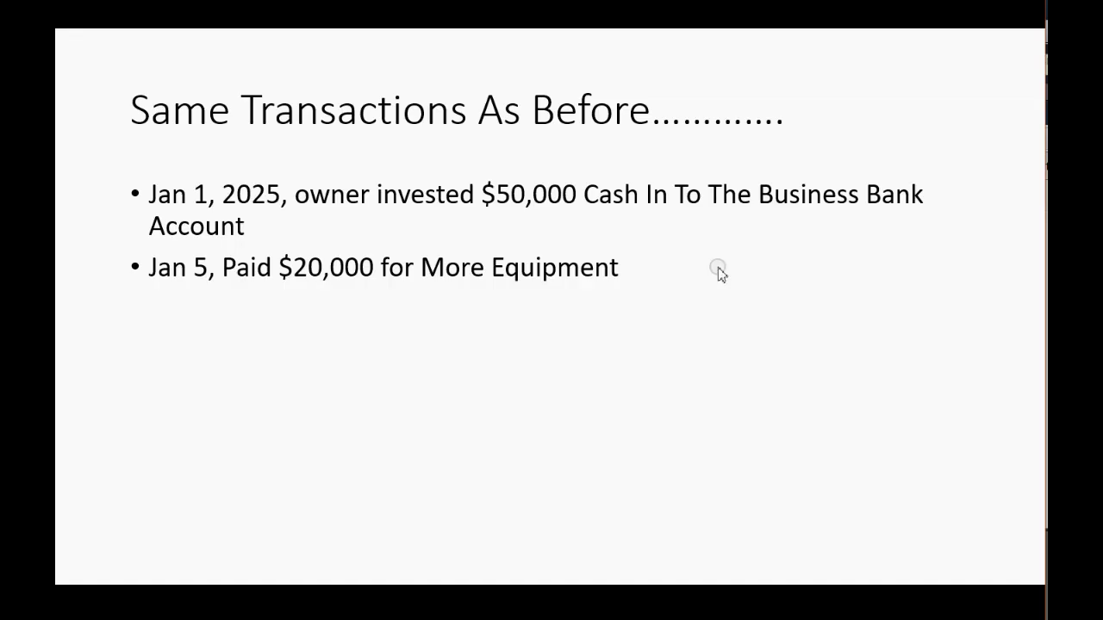
left_click(758, 339)
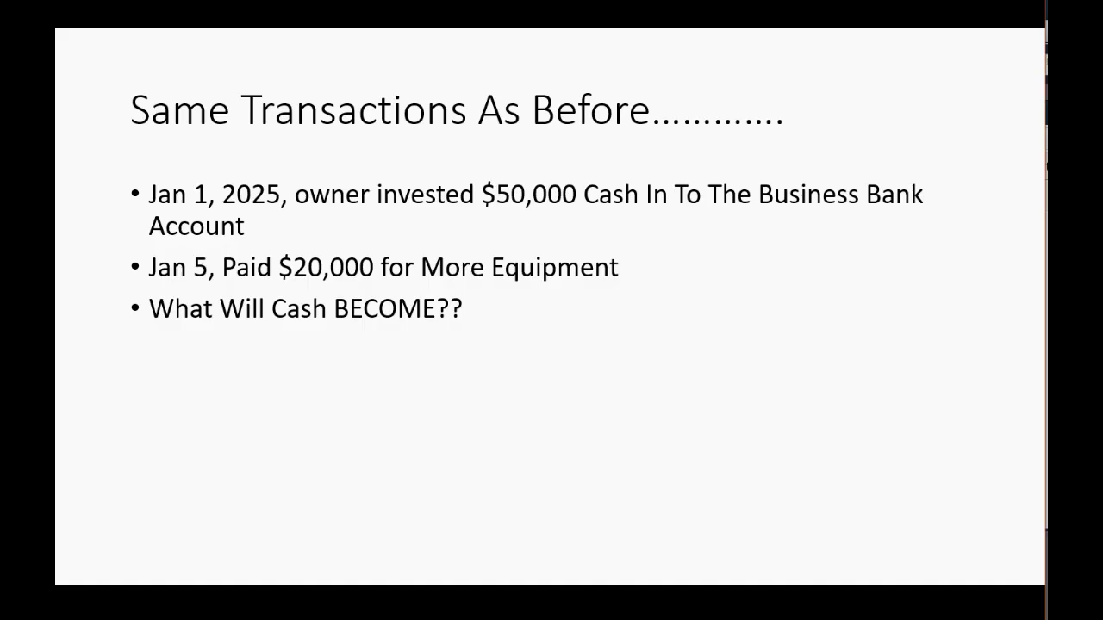
left_click(684, 438)
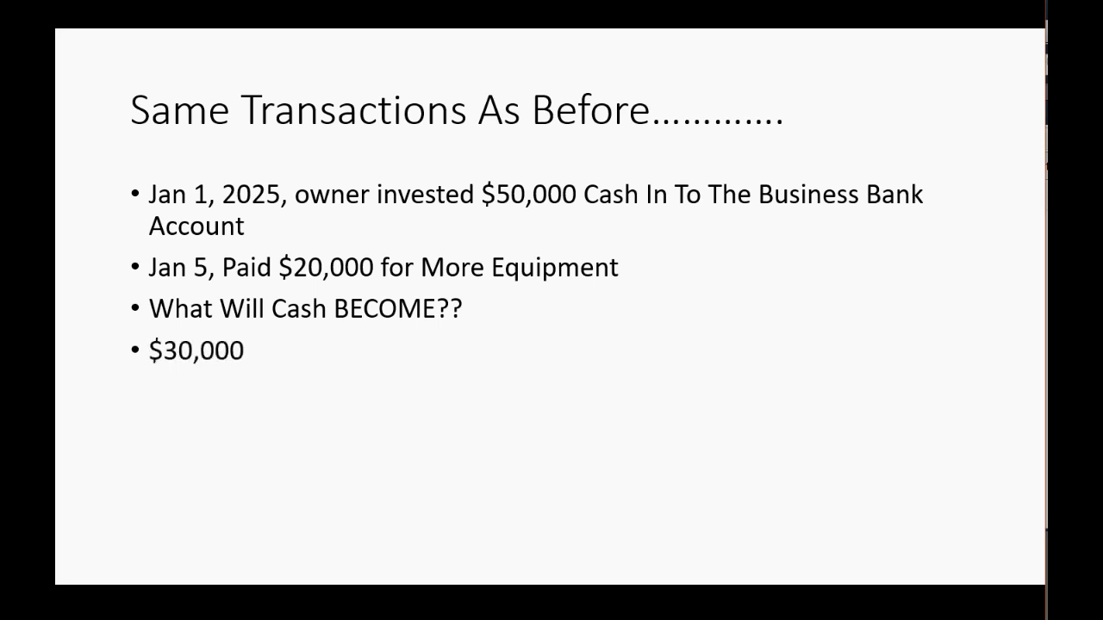
left_click(734, 428)
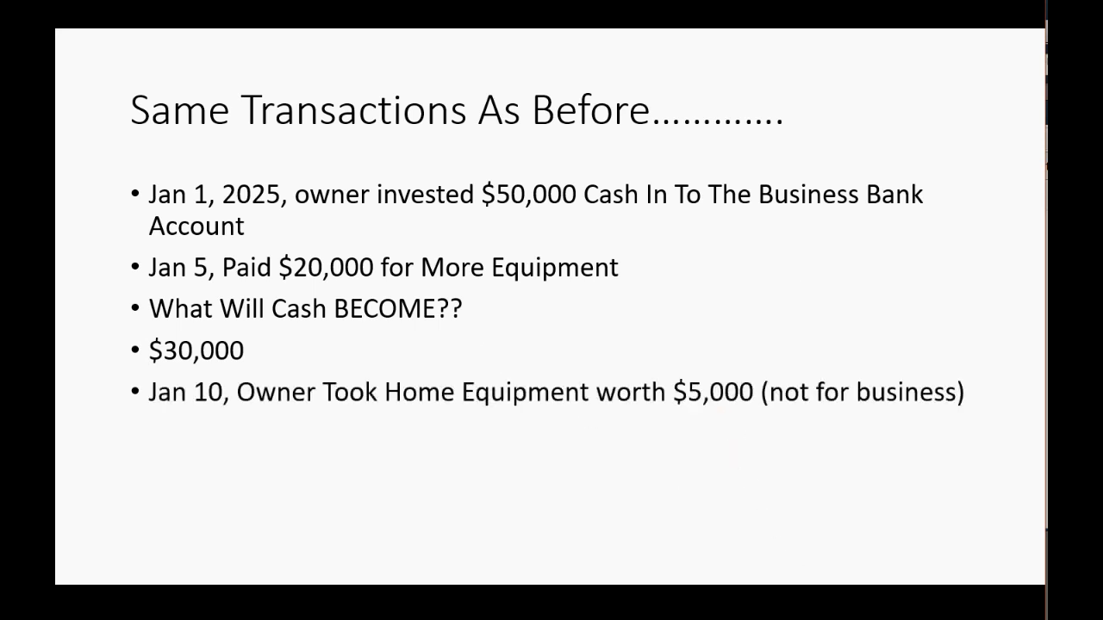
key("Left")
key("alt+Tab")
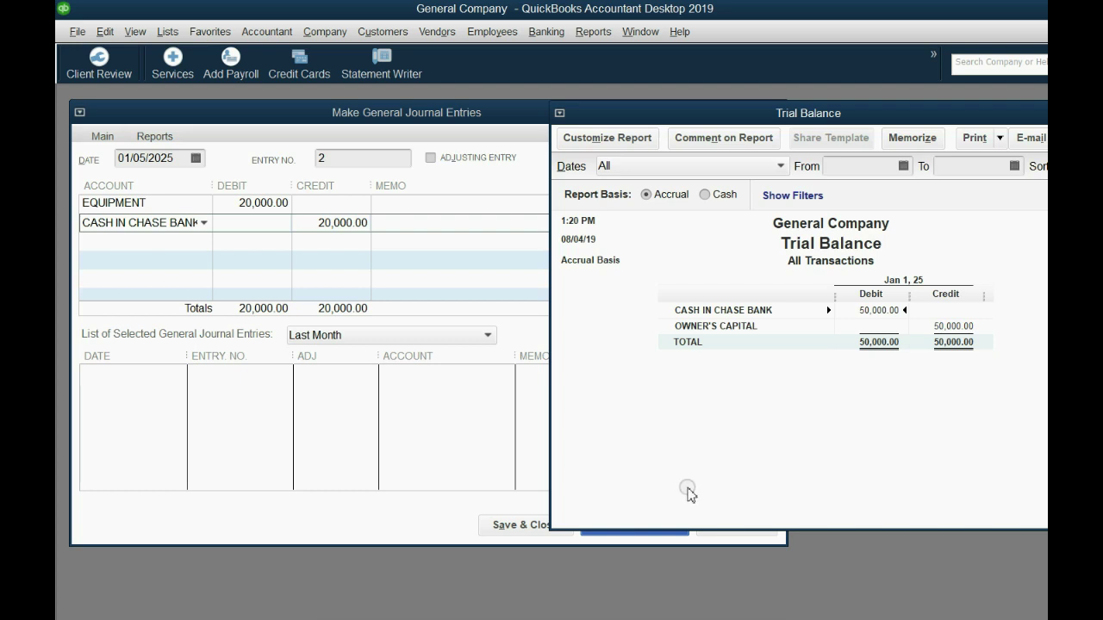
Step: Save and close the equipment purchase entry, turning off future display of the fixed asset tracking message
left_click(503, 528)
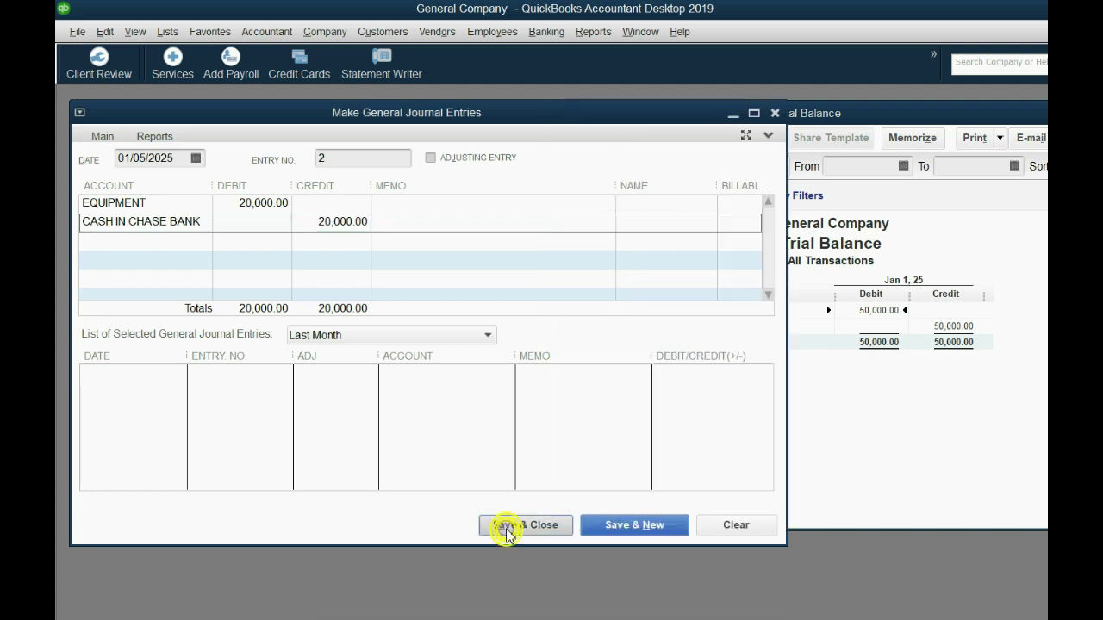
left_click(505, 525)
left_click(578, 332)
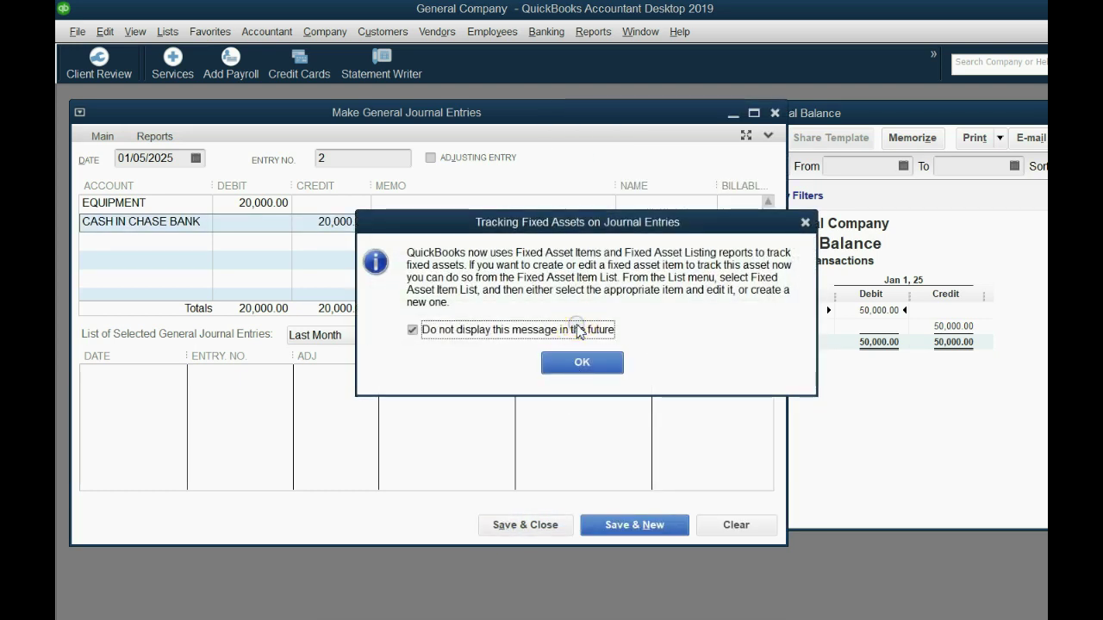
left_click(569, 365)
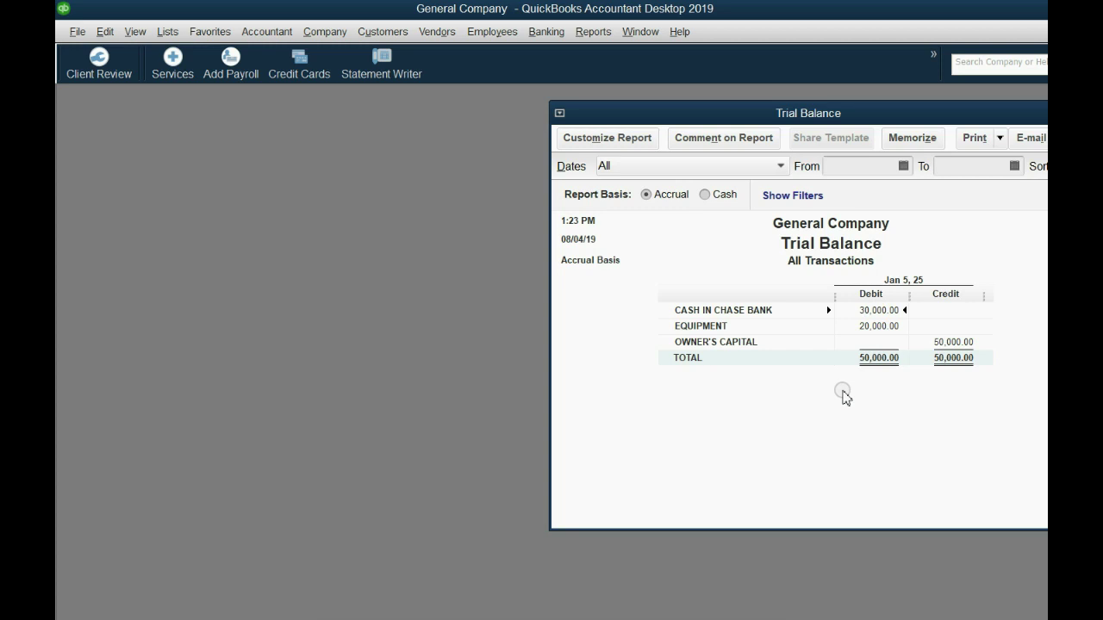
key("alt+Tab")
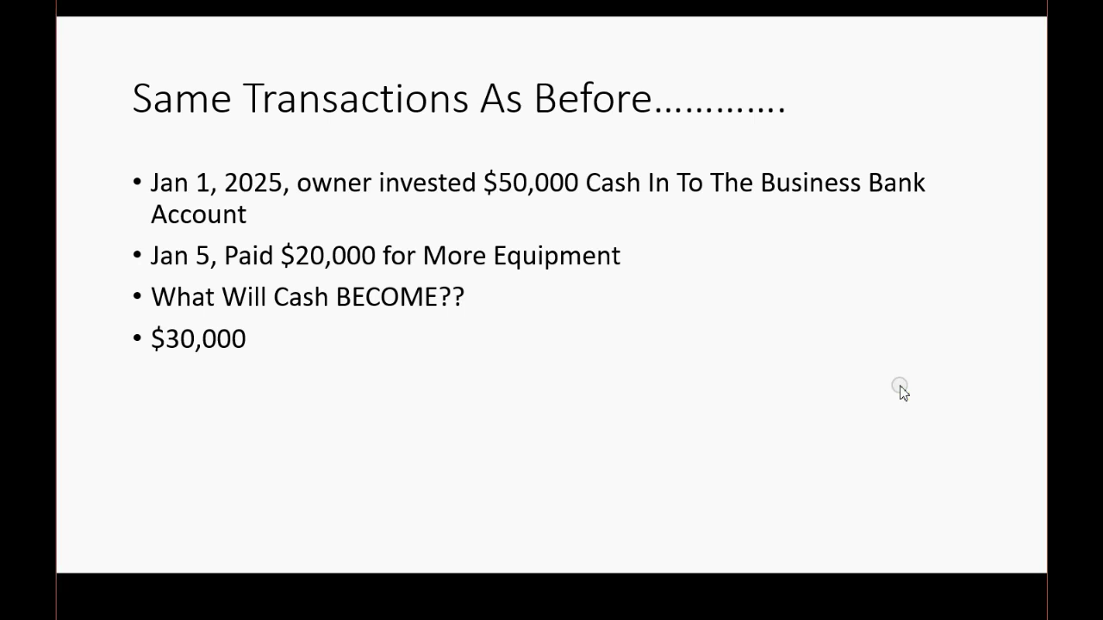
left_click(900, 391)
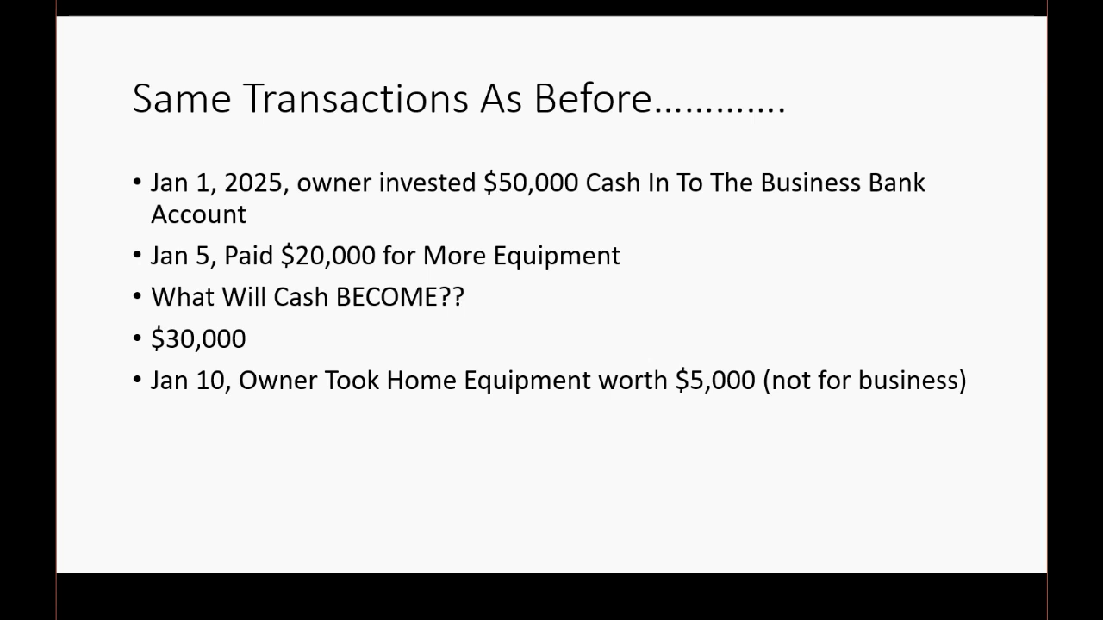
key("alt+Tab")
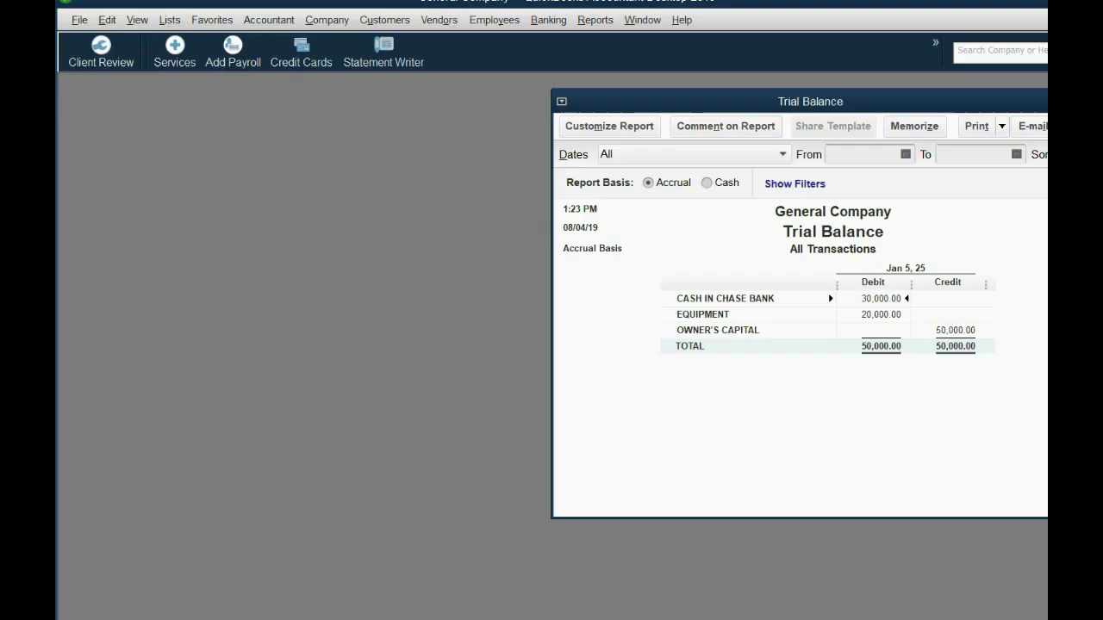
Step: Start a new general journal entry dated 01/10/2025 and collapse its ribbon to show more entry lines
left_click(327, 26)
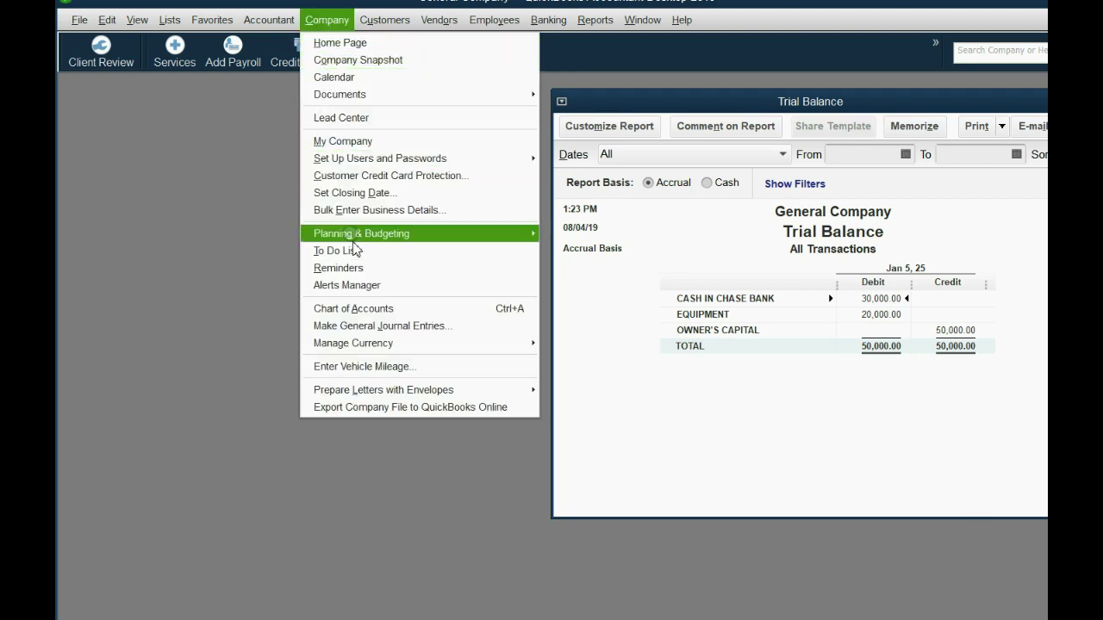
left_click(375, 326)
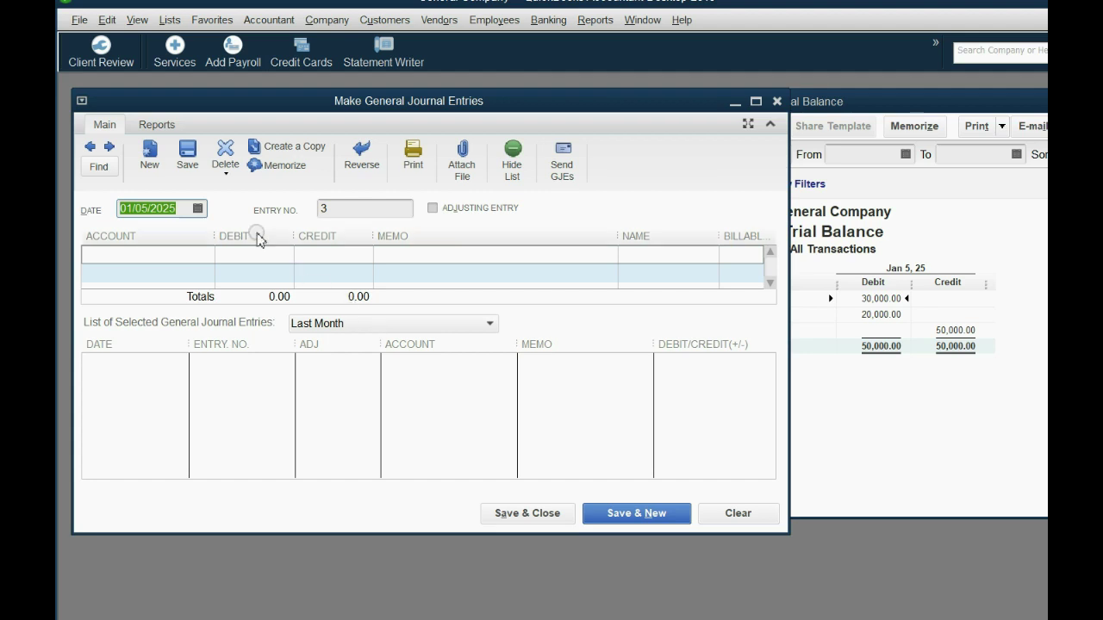
left_click(198, 209)
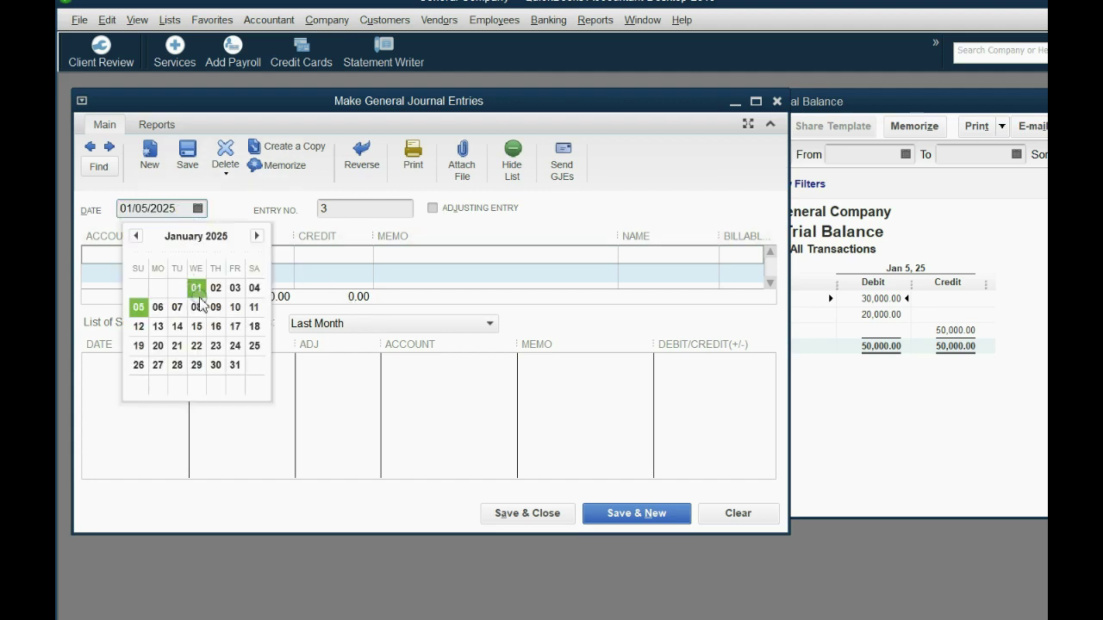
left_click(234, 308)
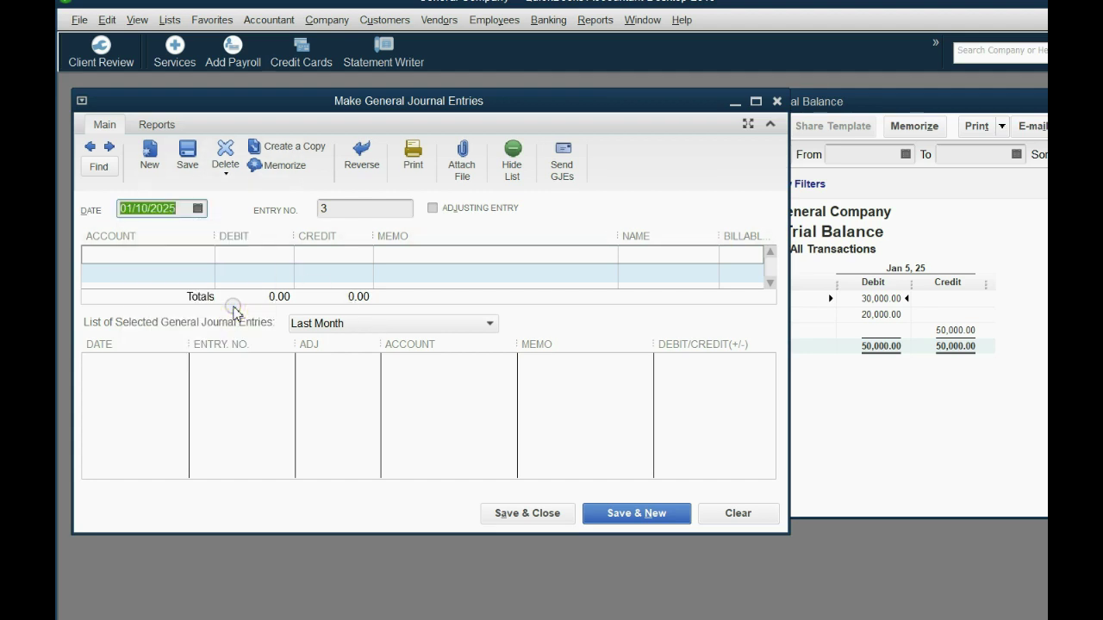
left_click(356, 211)
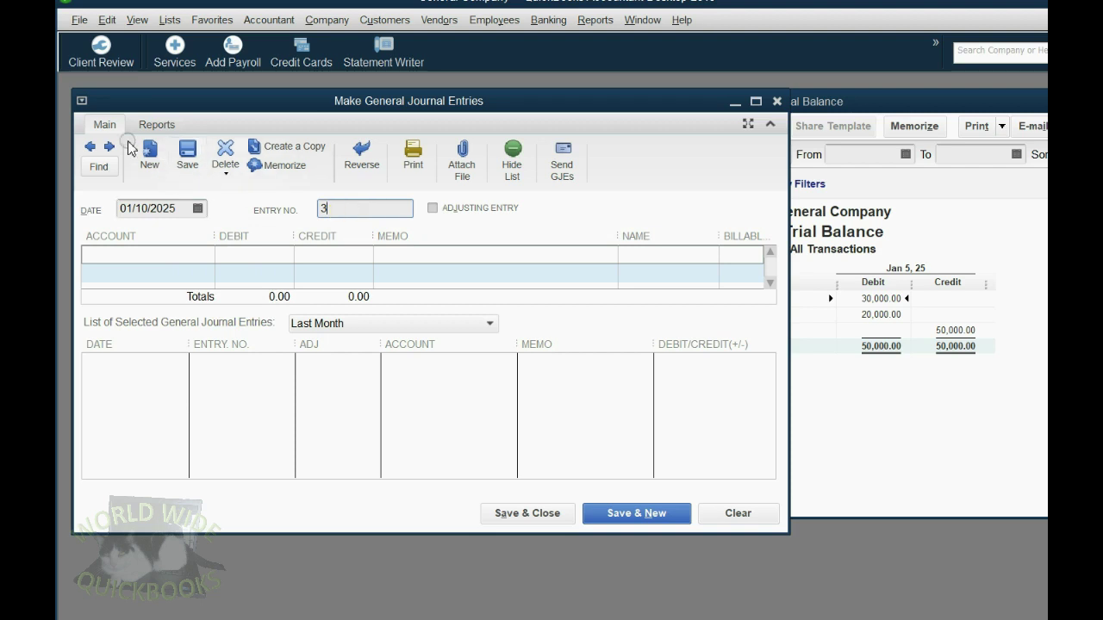
left_click(102, 126)
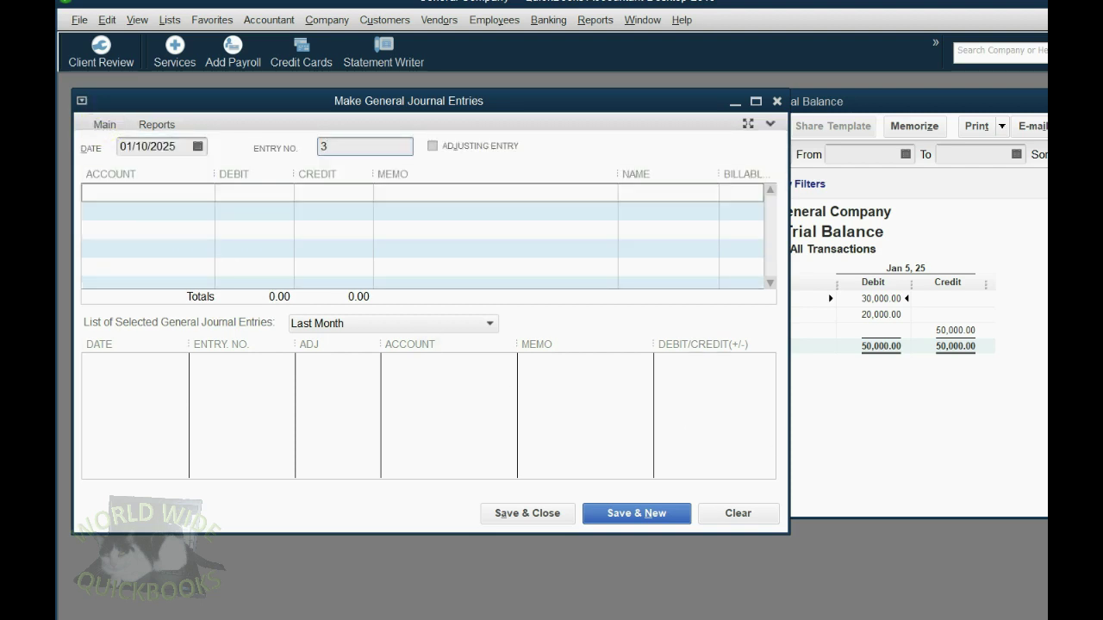
Step: Debit OWNER'S WITHDRAWLS for 5000 on the first line of journal entry 3
left_click(174, 190)
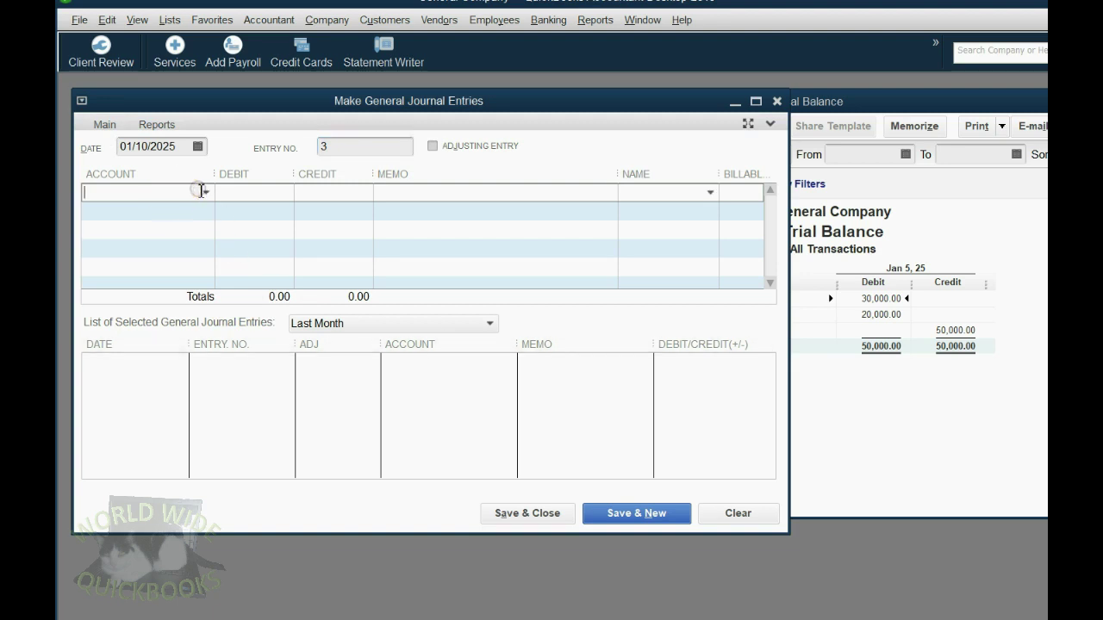
left_click(204, 192)
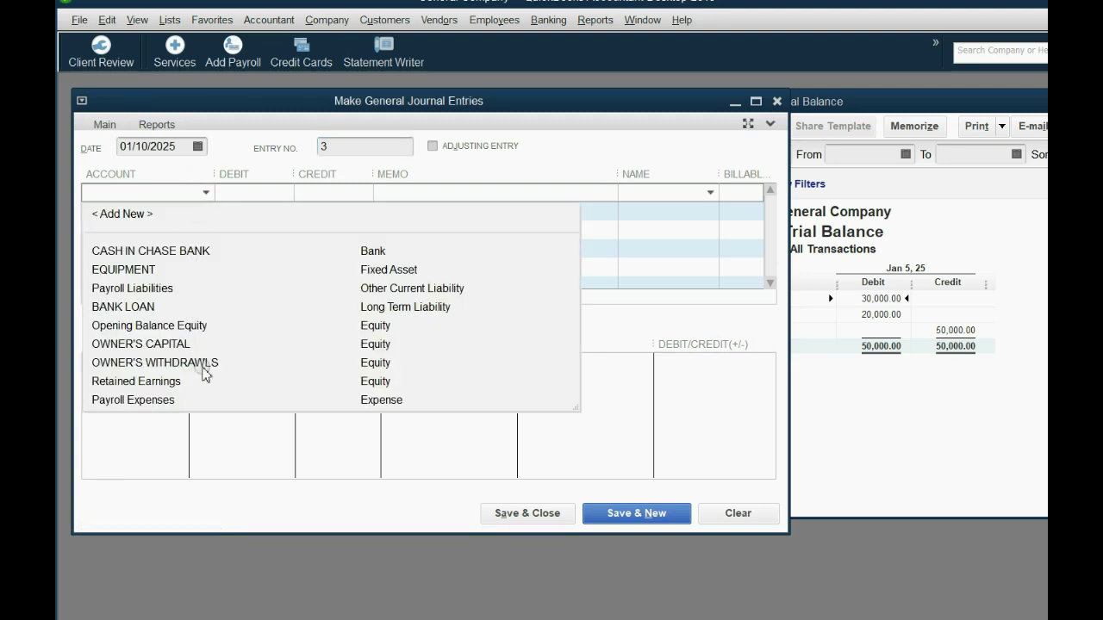
left_click(203, 363)
left_click(245, 196)
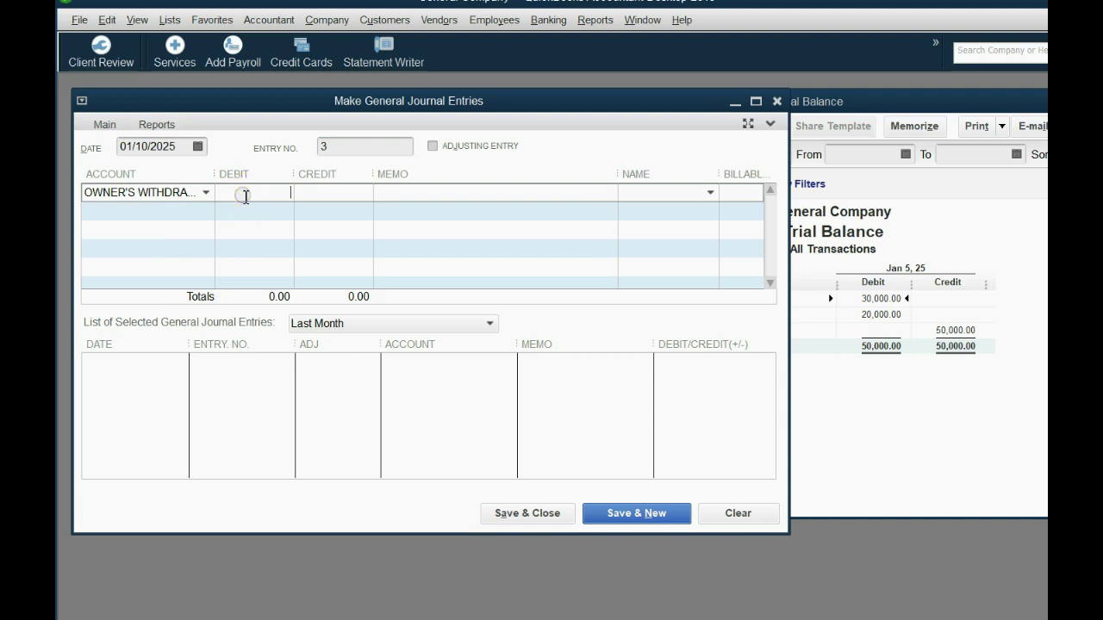
type("5")
type("000")
Step: Assign the second line's 5,000.00 credit to EQUIPMENT
key("Tab")
key("Tab")
key("Tab")
key("Tab")
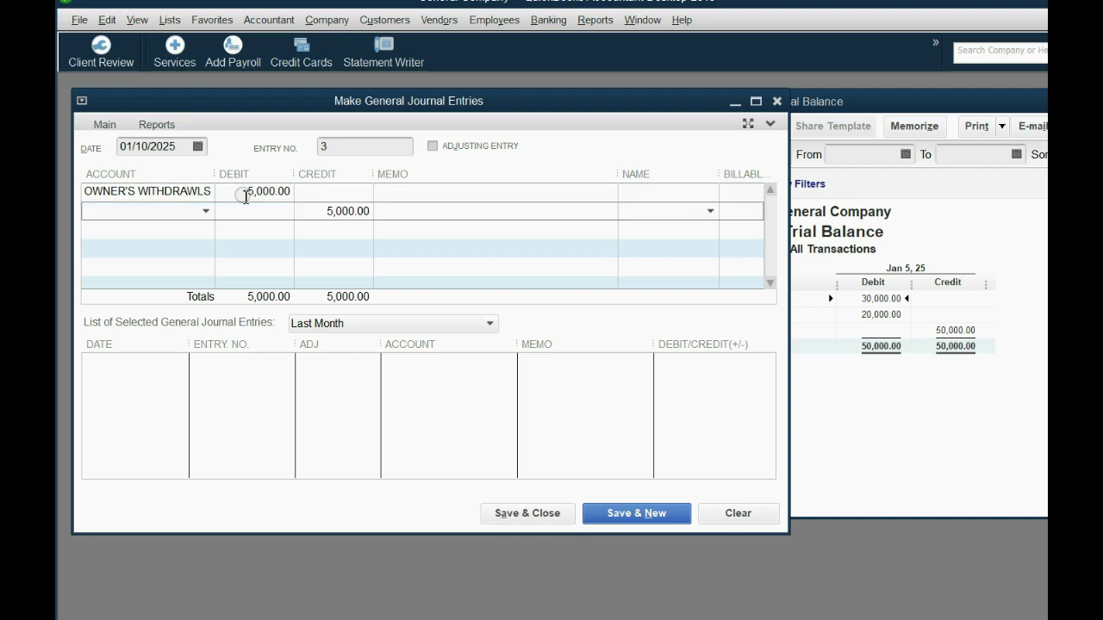
left_click(205, 212)
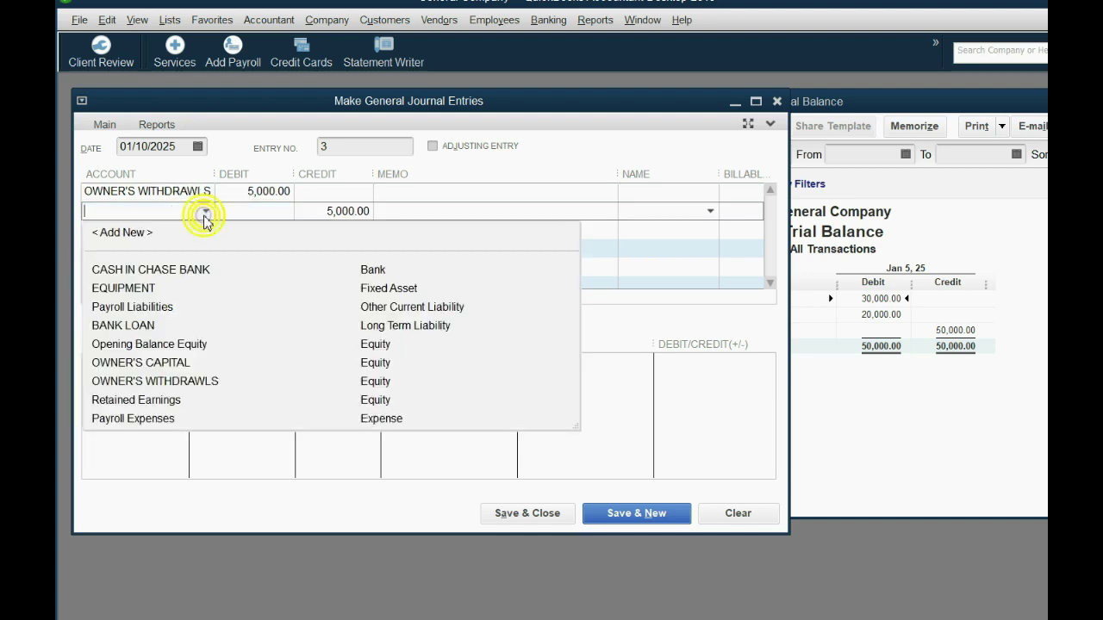
left_click(198, 288)
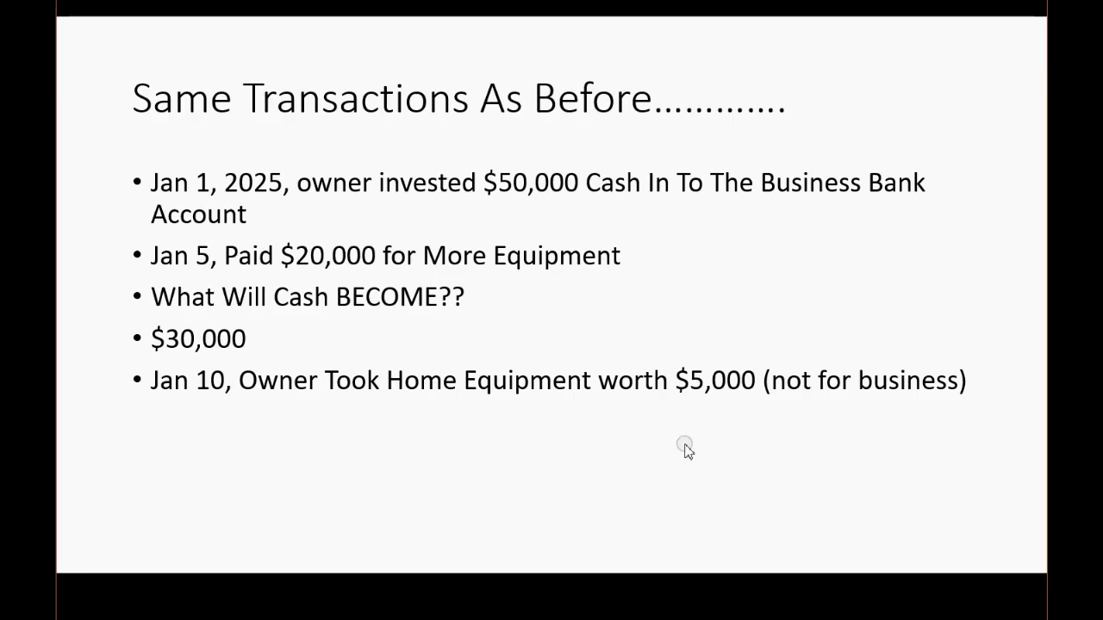
left_click(685, 449)
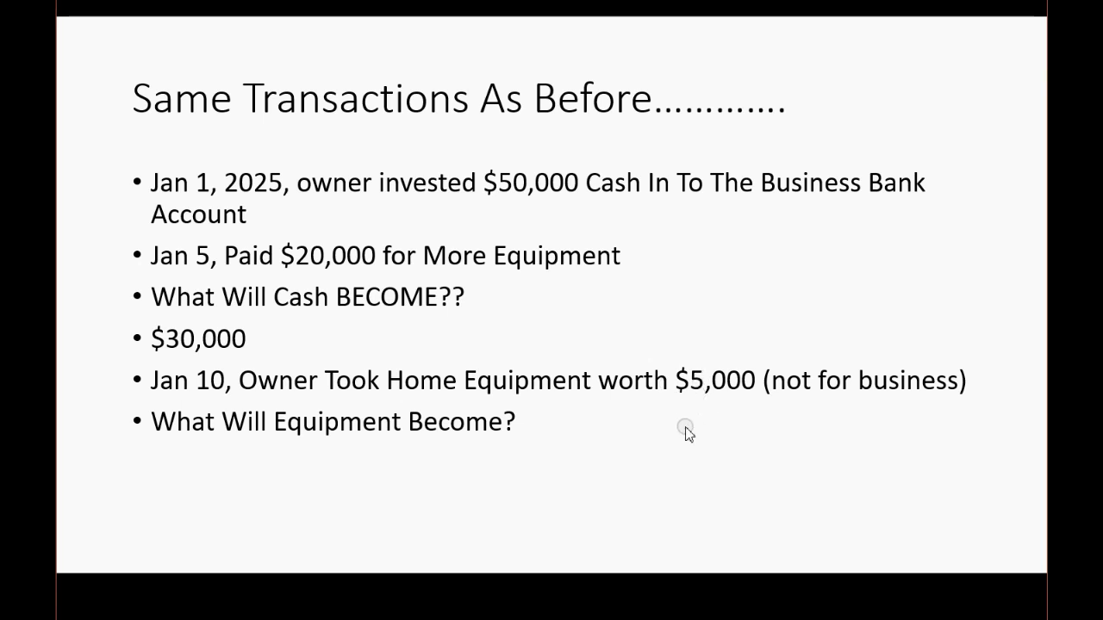
left_click(675, 455)
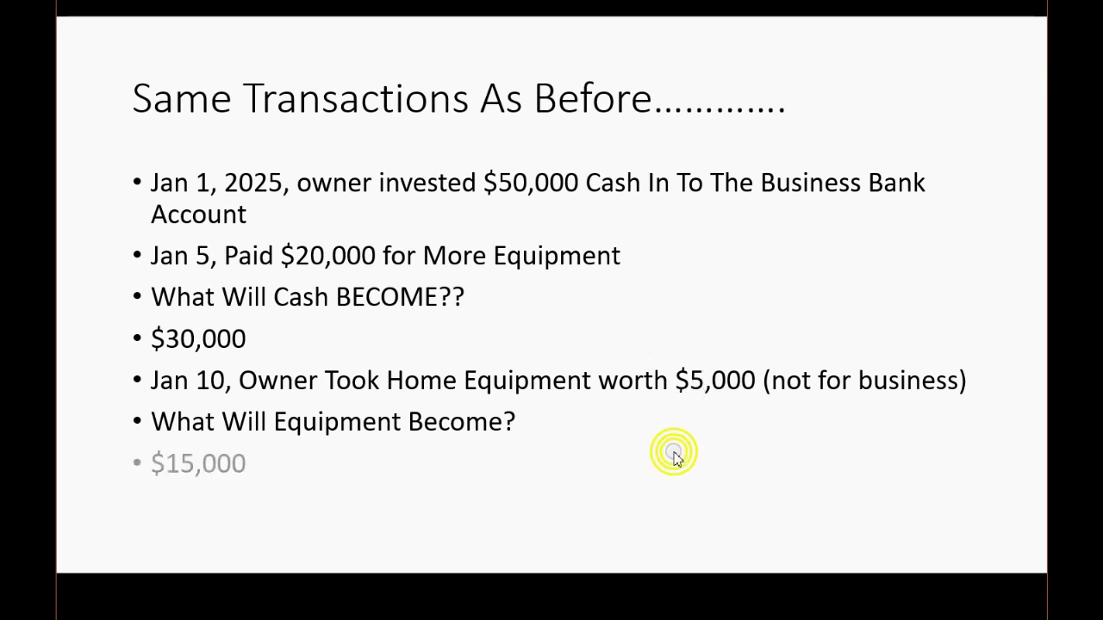
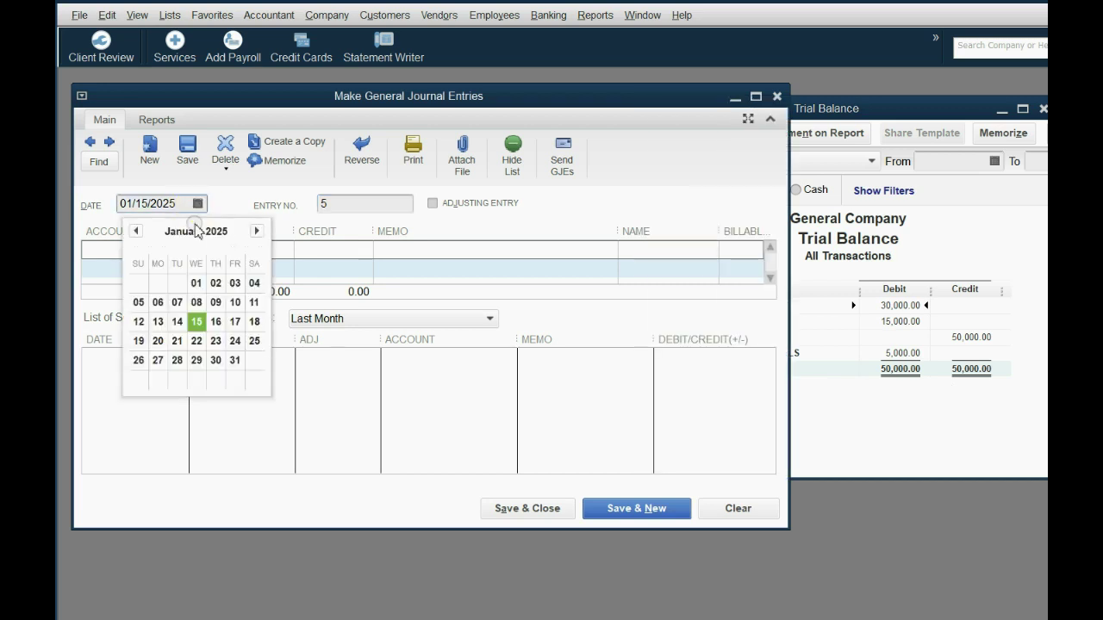
Step: Date journal entry 5 01/15/2025 and debit CASH IN CHASE BANK for 35000 on its first line
left_click(198, 320)
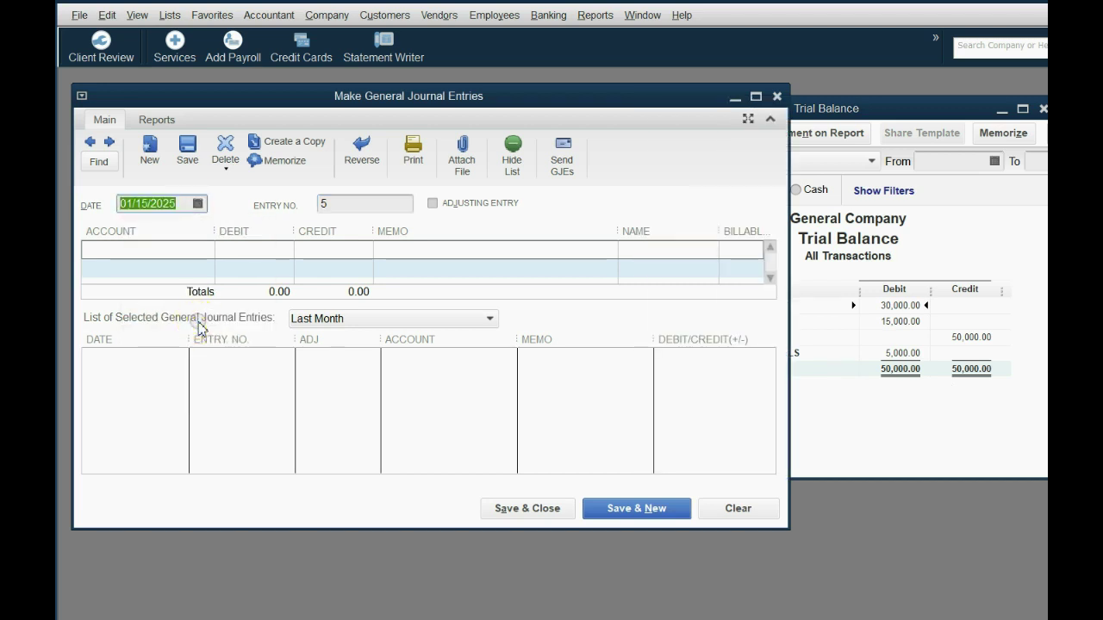
left_click(200, 250)
left_click(206, 250)
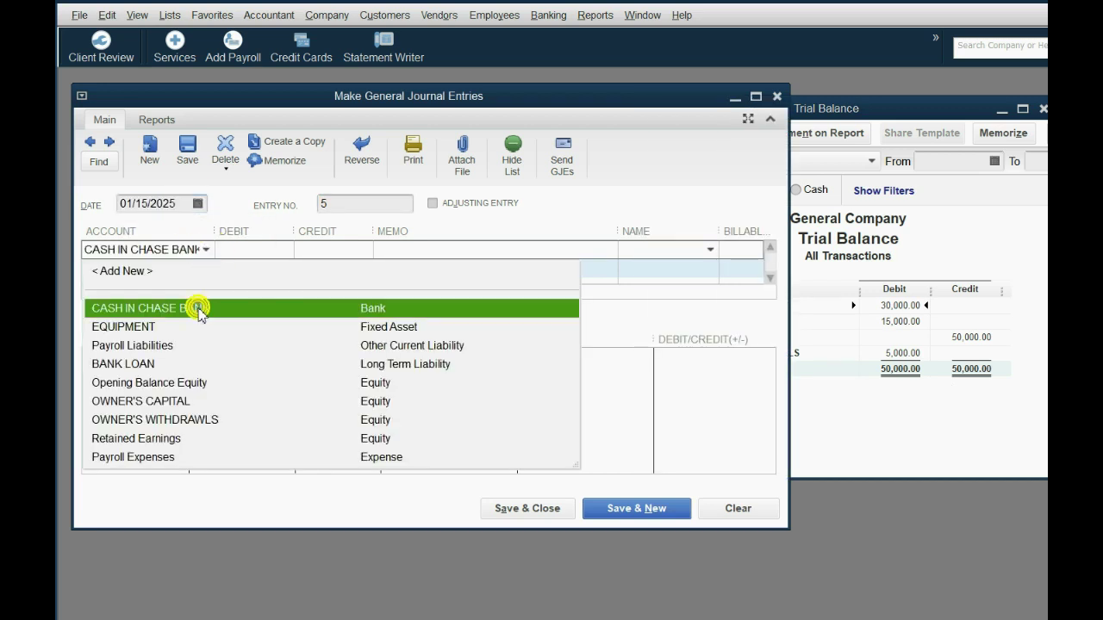
left_click(199, 307)
left_click(244, 251)
type("3")
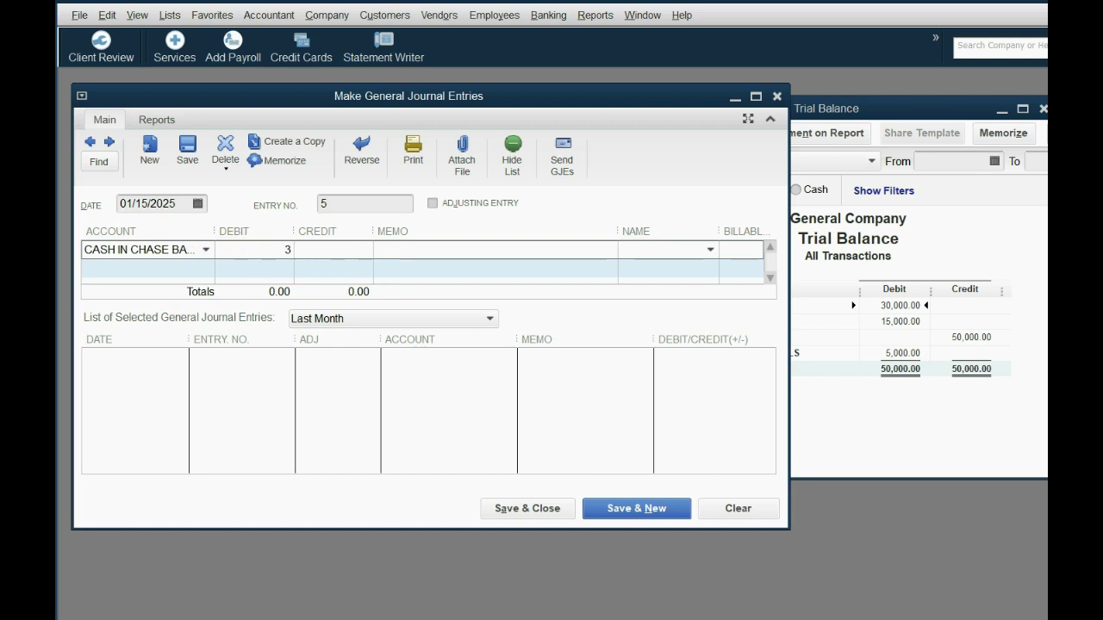
type("5000")
key("Tab")
key("Tab")
key("Tab")
key("Tab")
key("Tab")
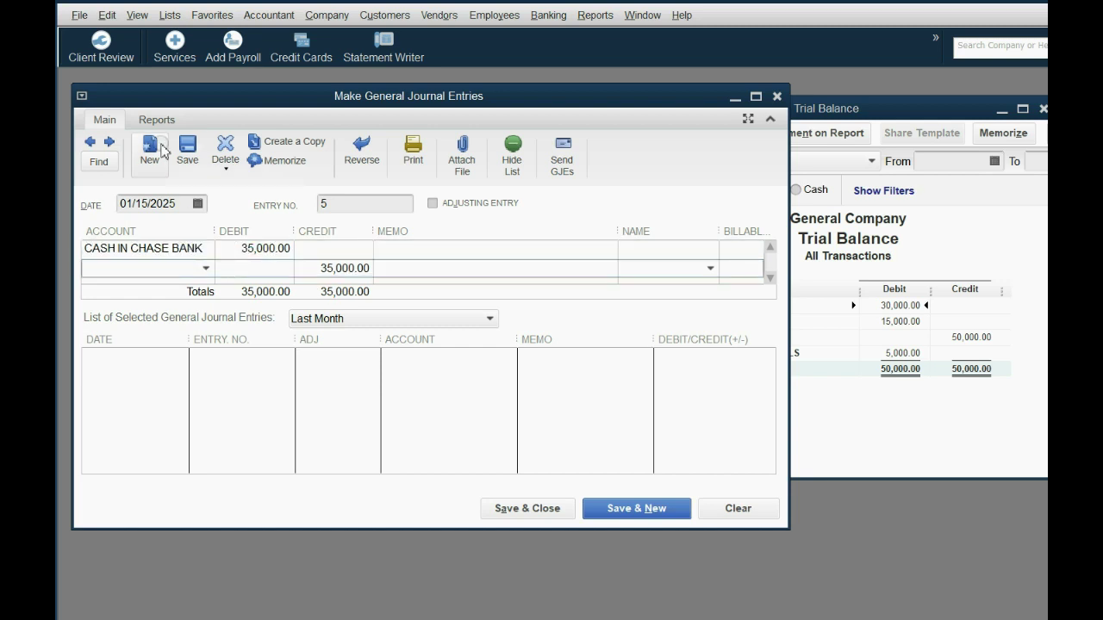
Step: Assign the second line's 35,000.00 credit to BANK LOAN, then save and close the entry
left_click(102, 120)
left_click(200, 208)
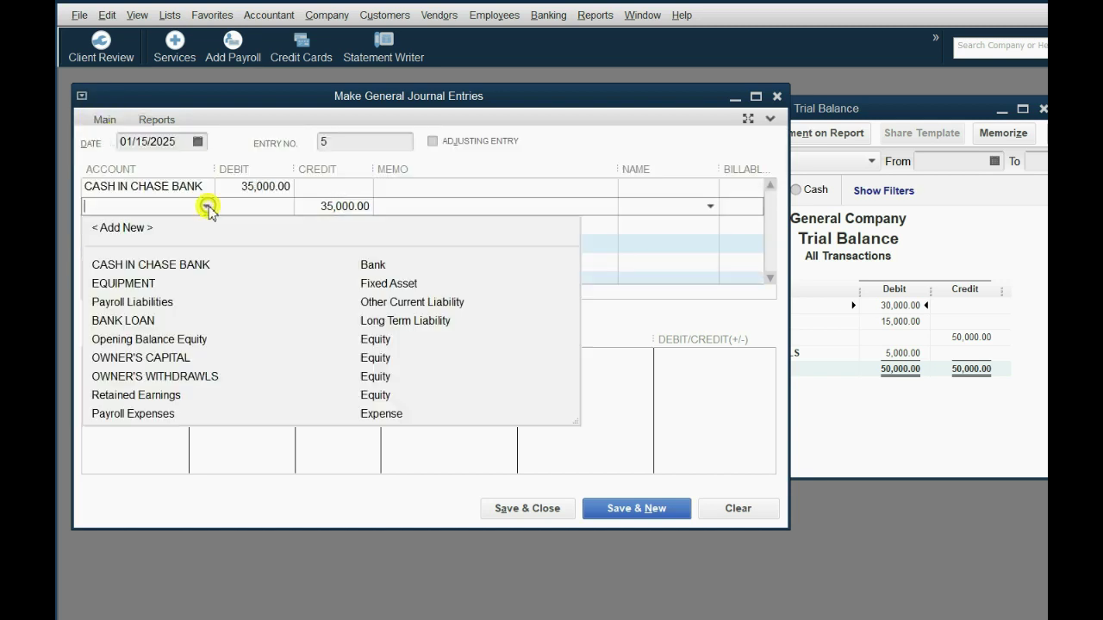
left_click(162, 321)
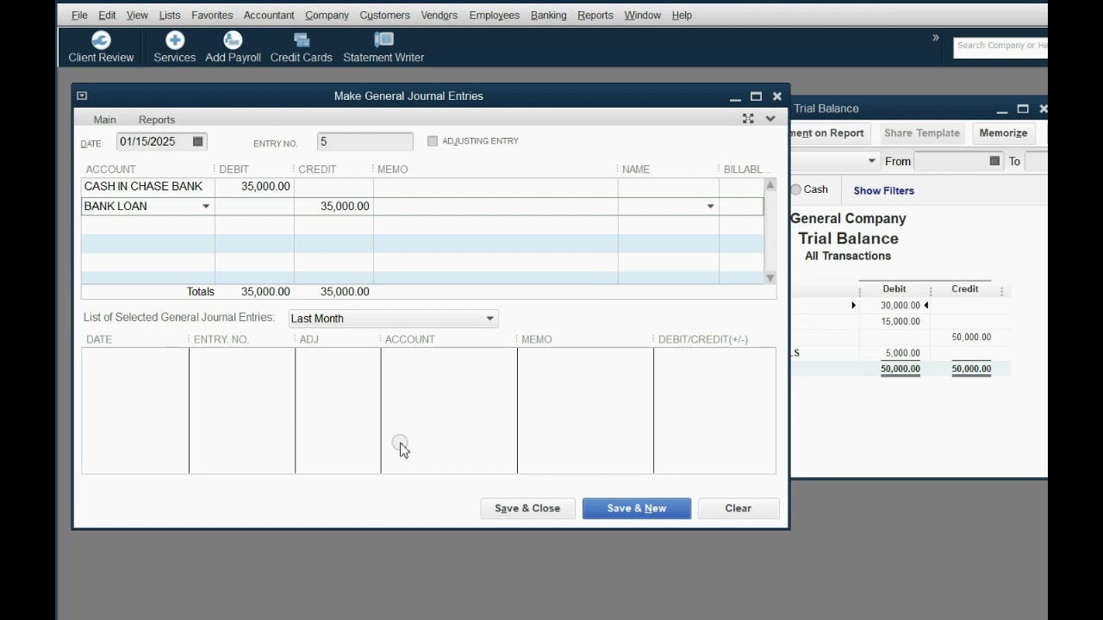
left_click(515, 508)
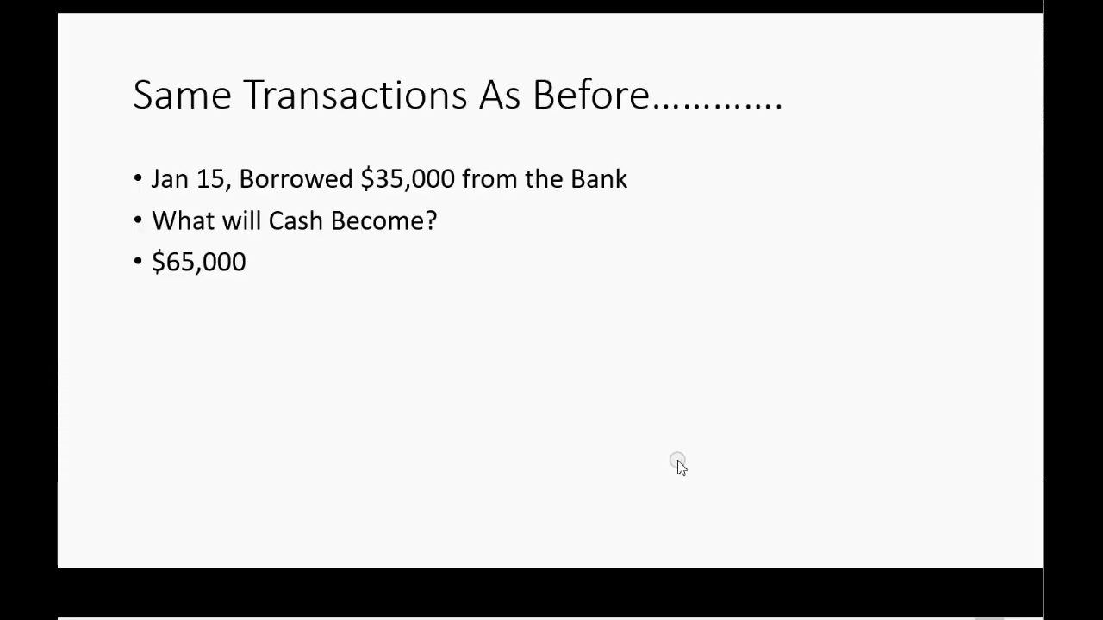
Step: Step through the presentation to the January 20 vehicle investment and check the owner's capital on the Trial Balance
left_click(679, 463)
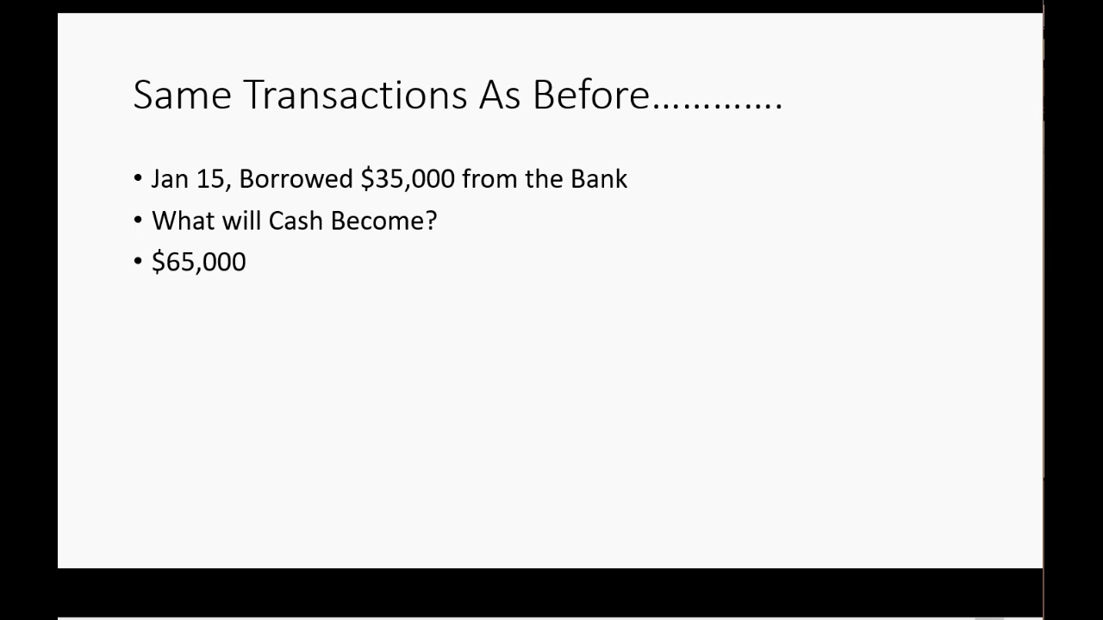
key("Right")
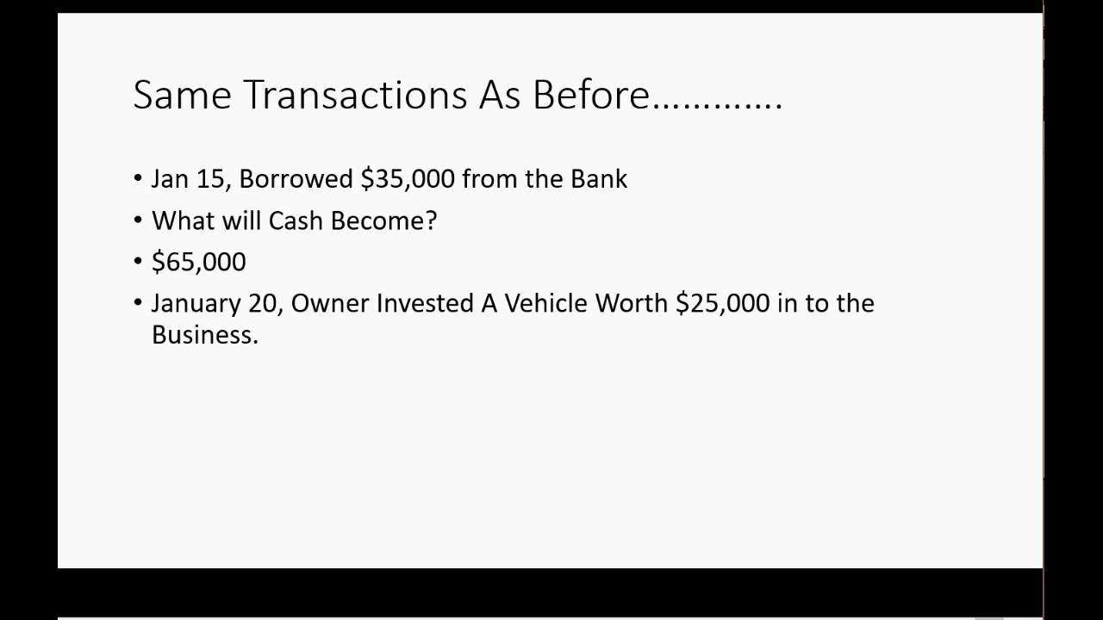
key("Right")
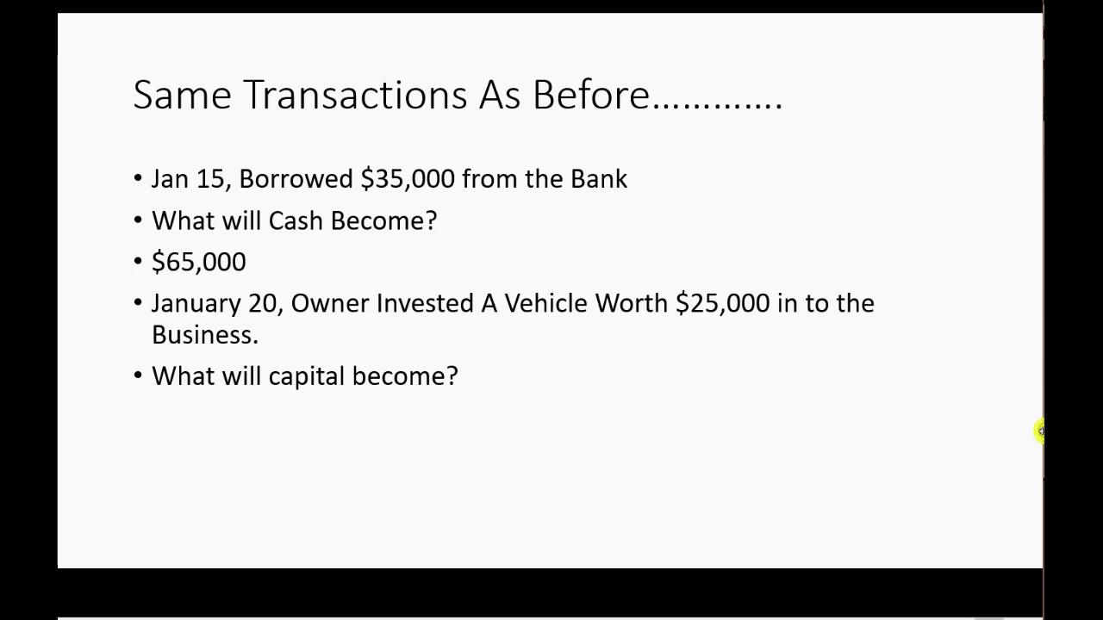
key("alt+Tab")
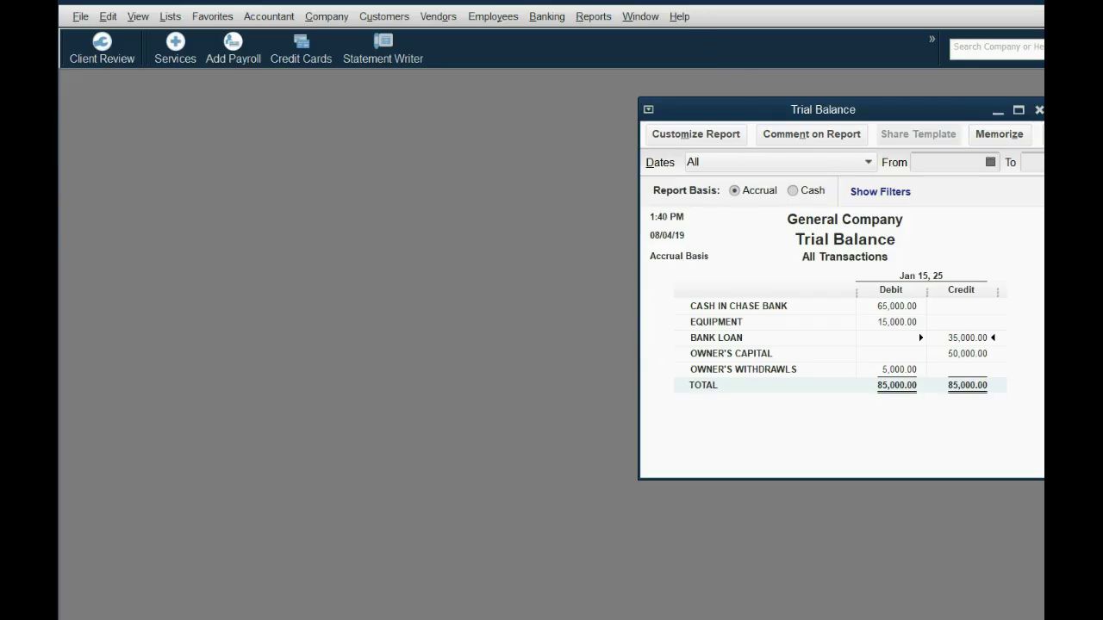
key("alt+Tab")
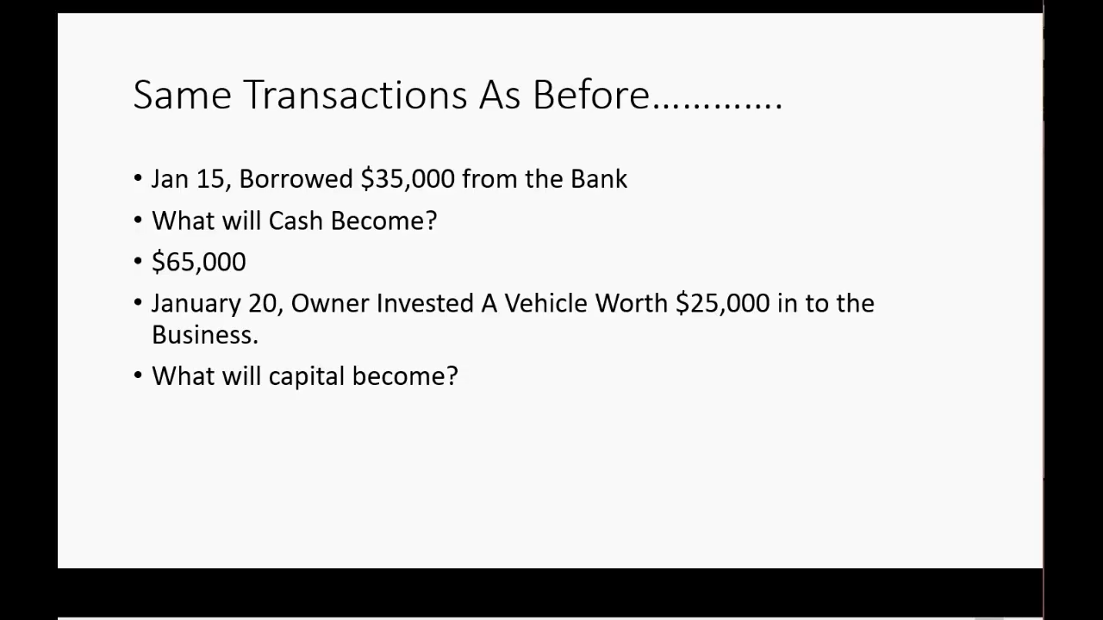
left_click(555, 413)
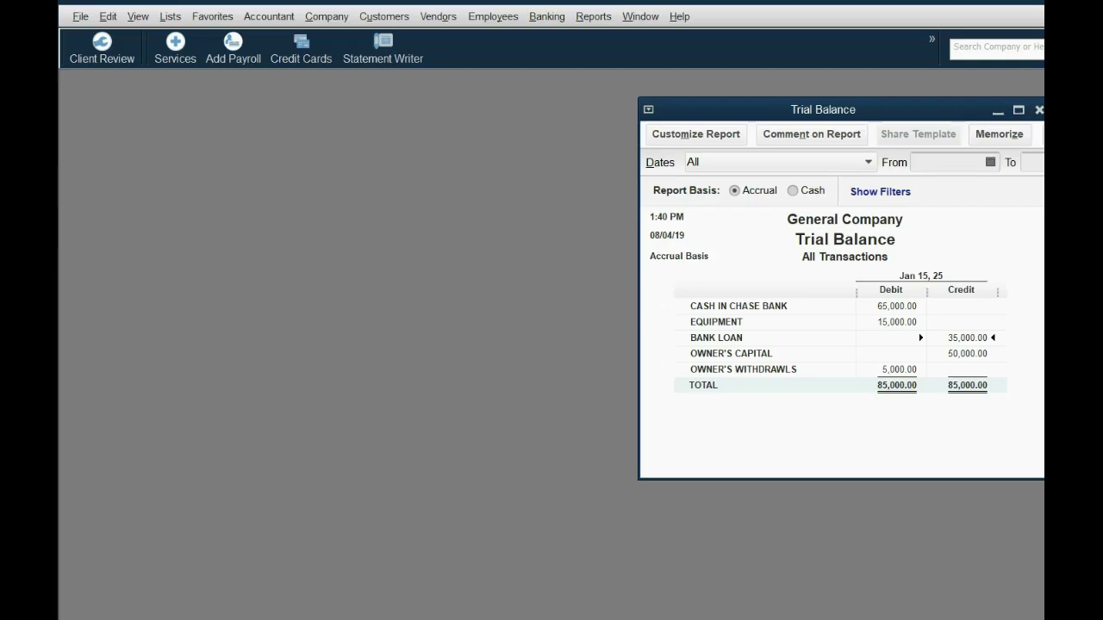
key("alt+Tab")
Step: Start a new general journal entry dated 01/20/2025 and collapse its ribbon to show more entry lines
left_click(520, 271)
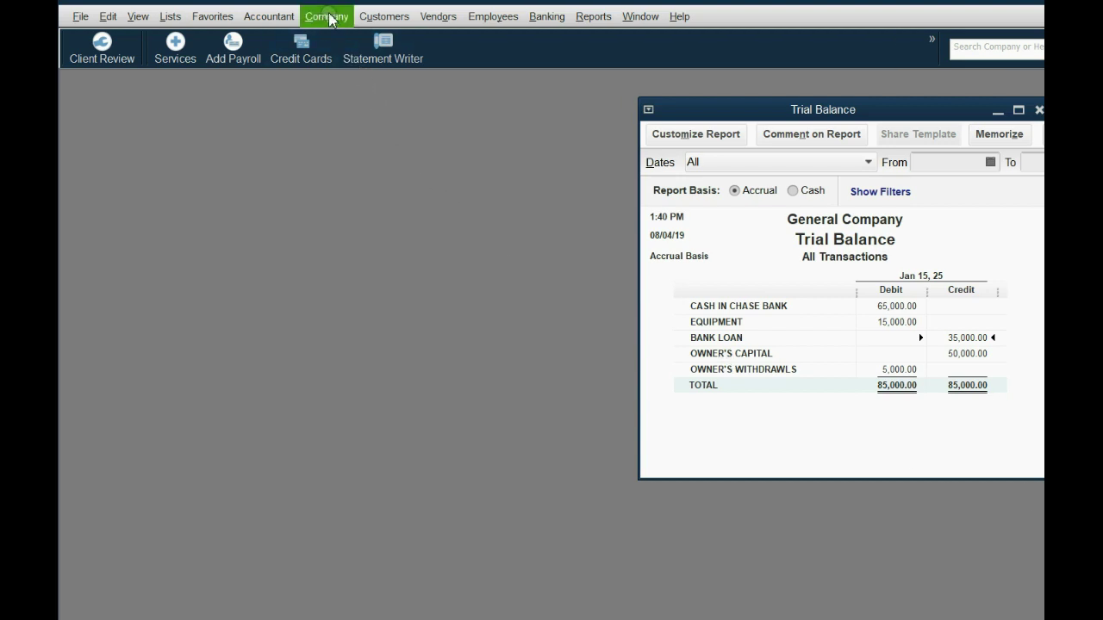
left_click(605, 202)
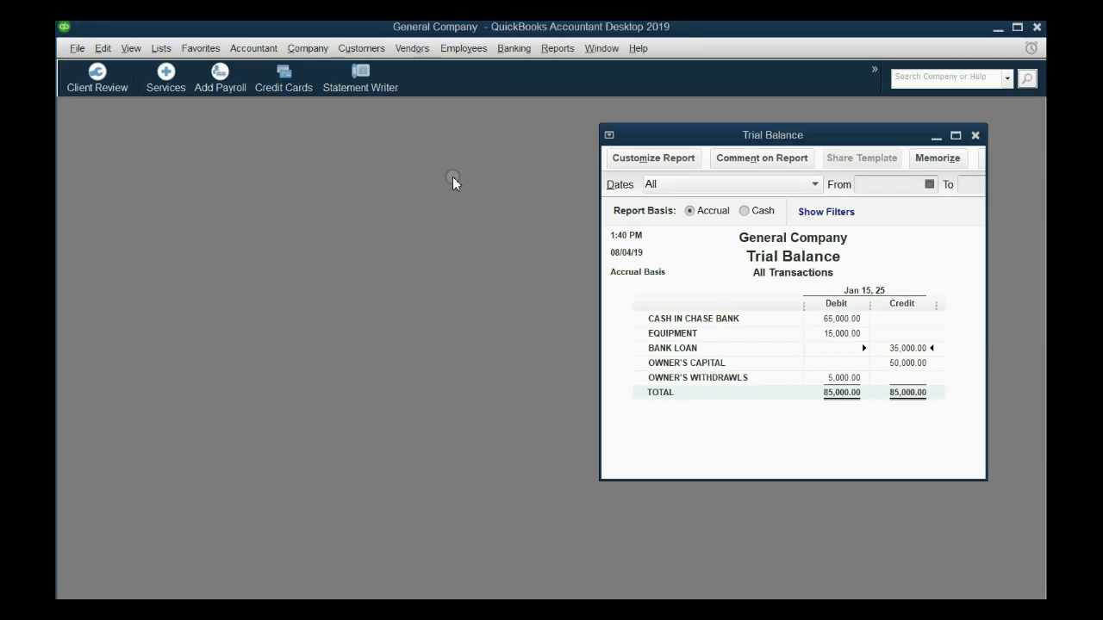
left_click(308, 49)
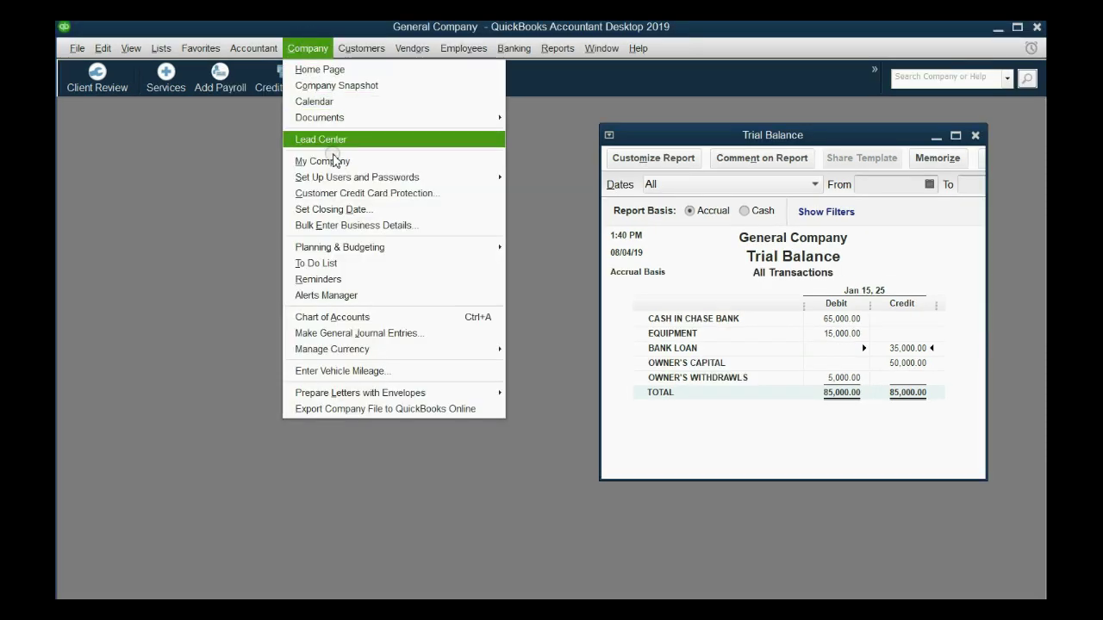
left_click(394, 333)
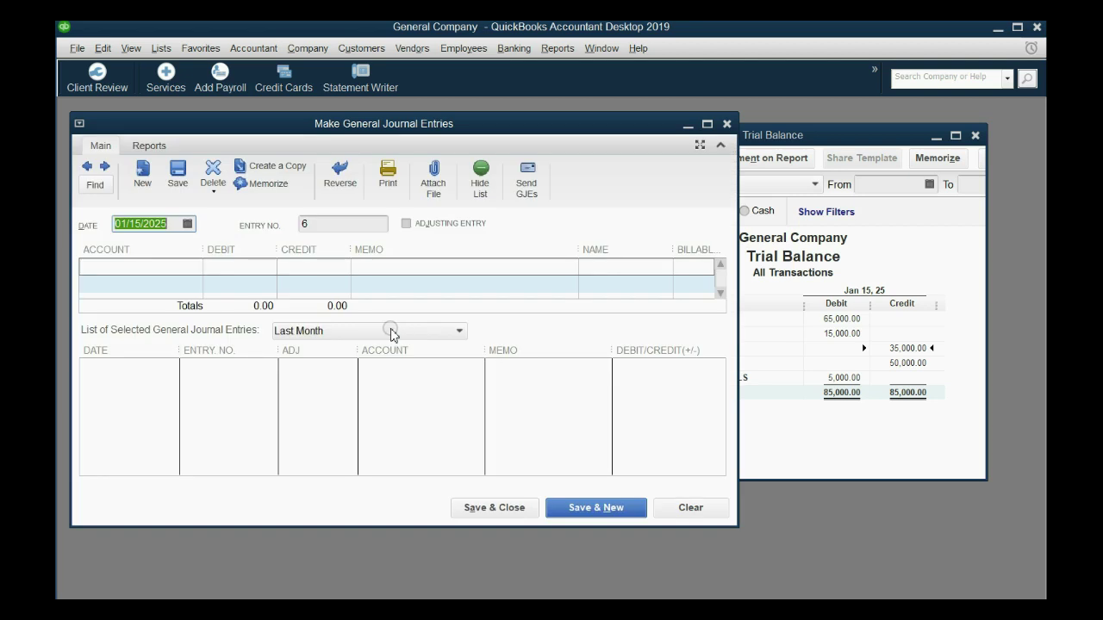
left_click(191, 224)
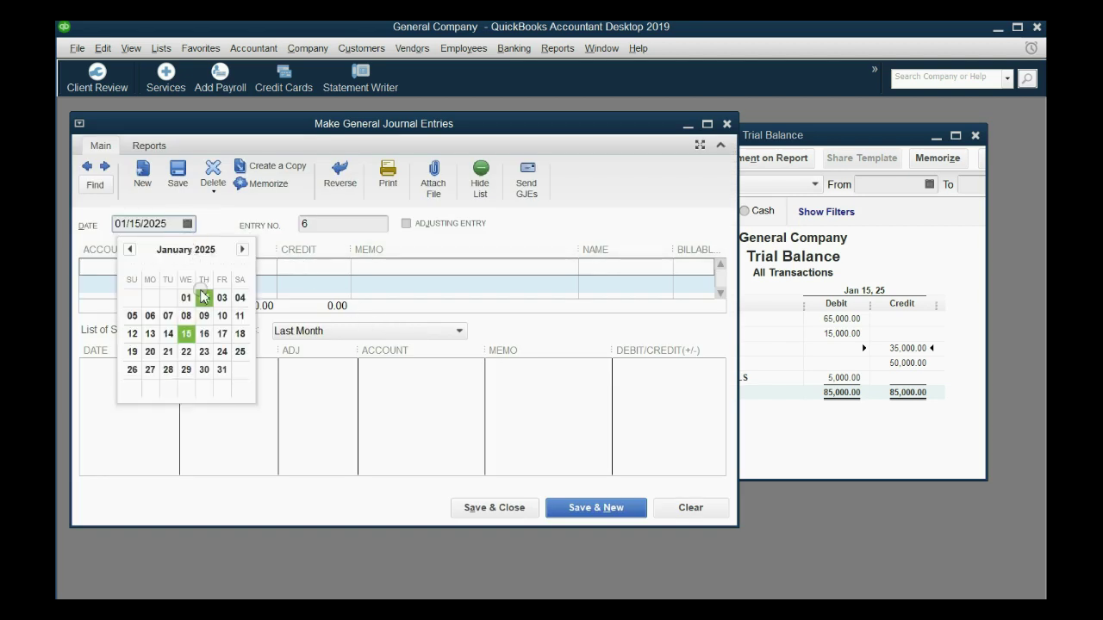
left_click(151, 353)
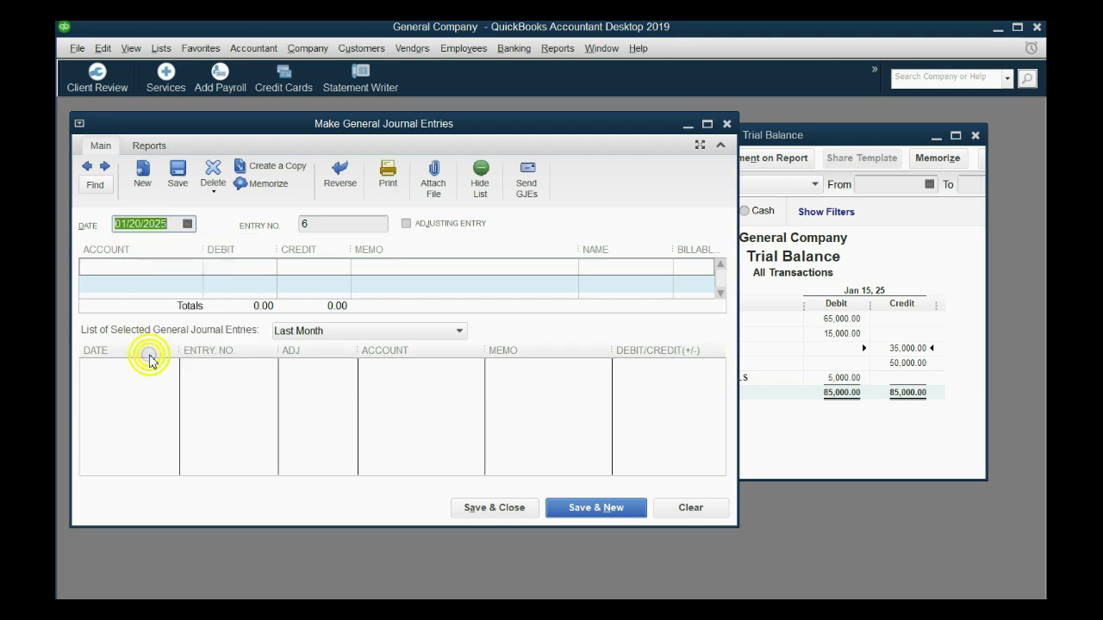
left_click(102, 148)
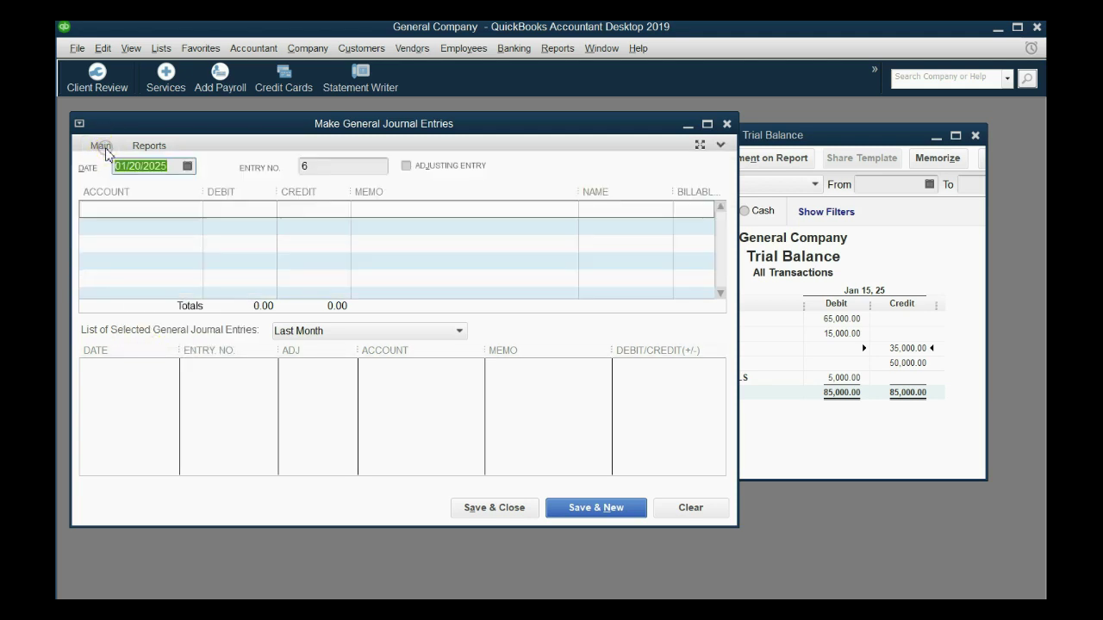
Step: Debit VEHICLES for 25000 on the first line of journal entry 6
left_click(186, 209)
left_click(193, 210)
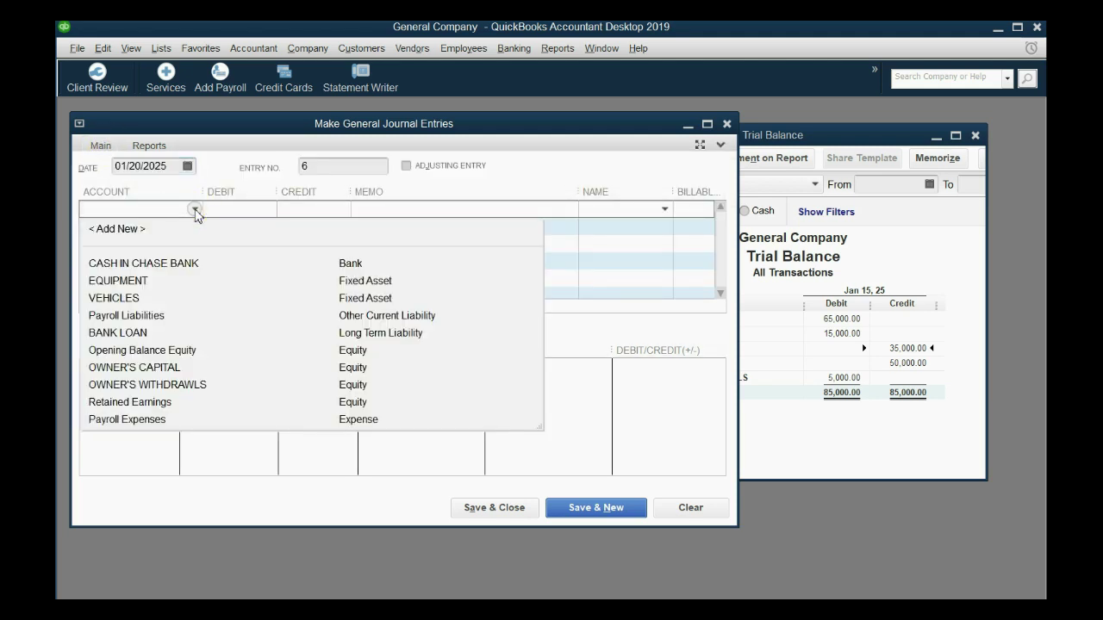
left_click(199, 300)
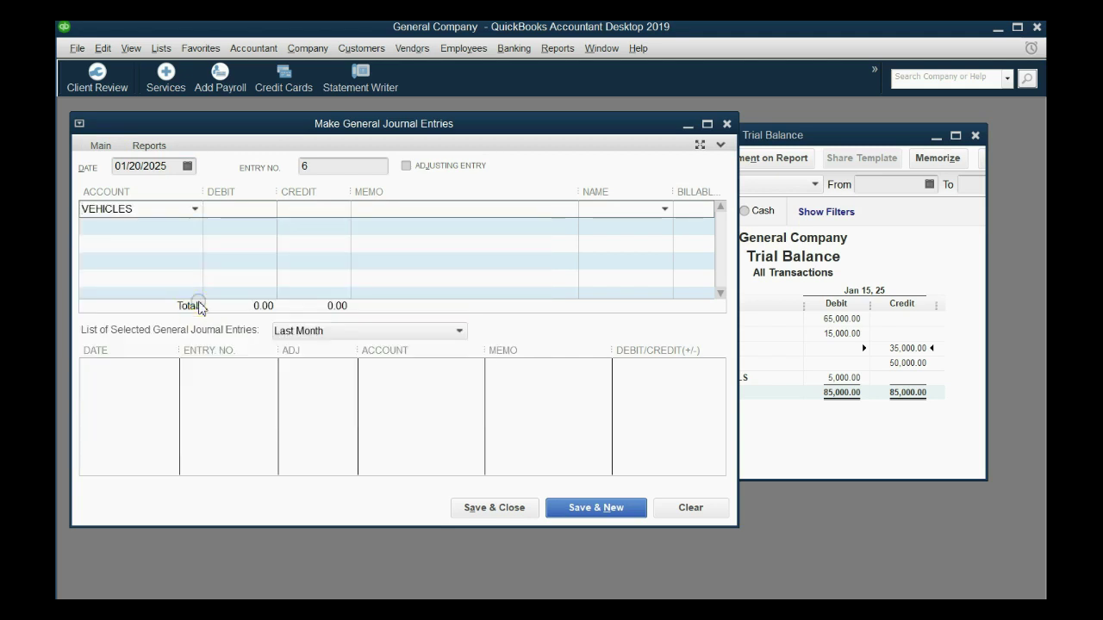
key("alt+Tab")
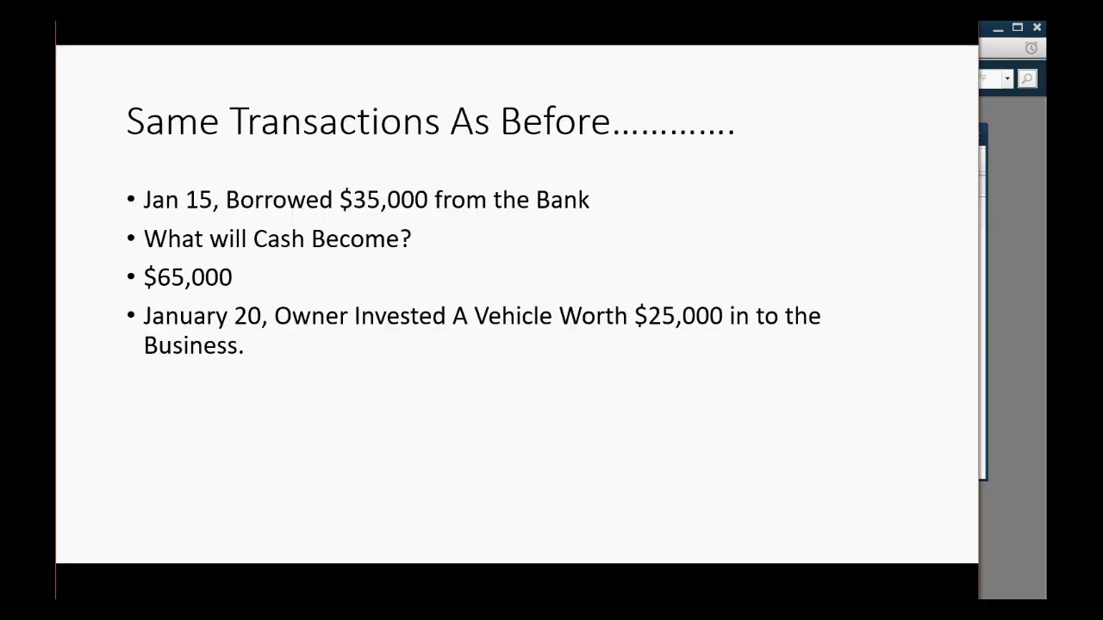
key("alt+Tab")
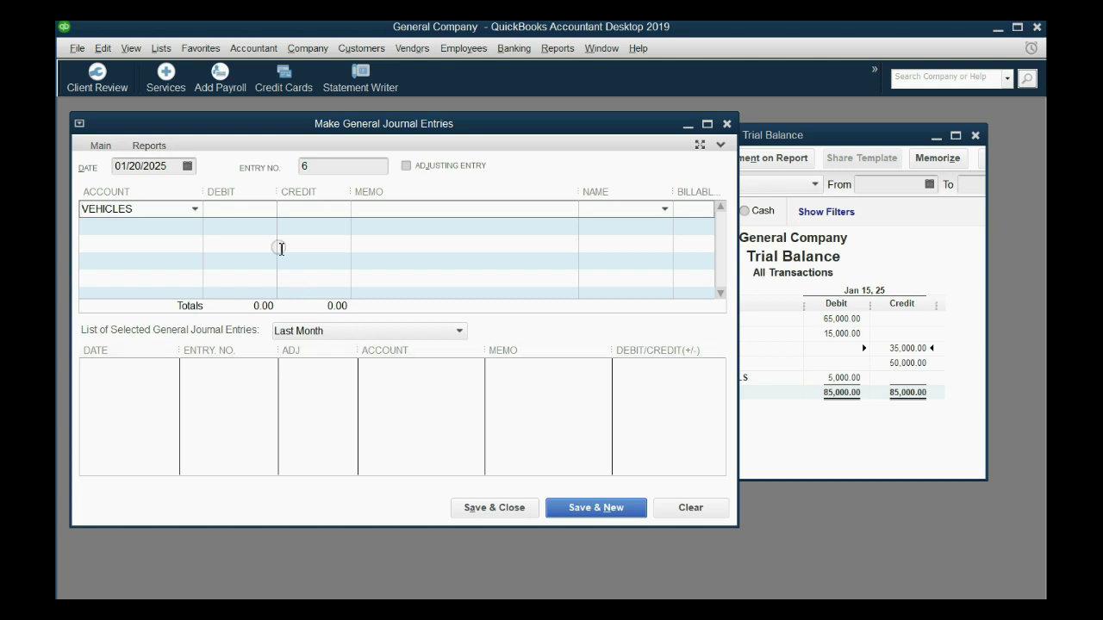
left_click(263, 211)
type("25000")
key("Tab")
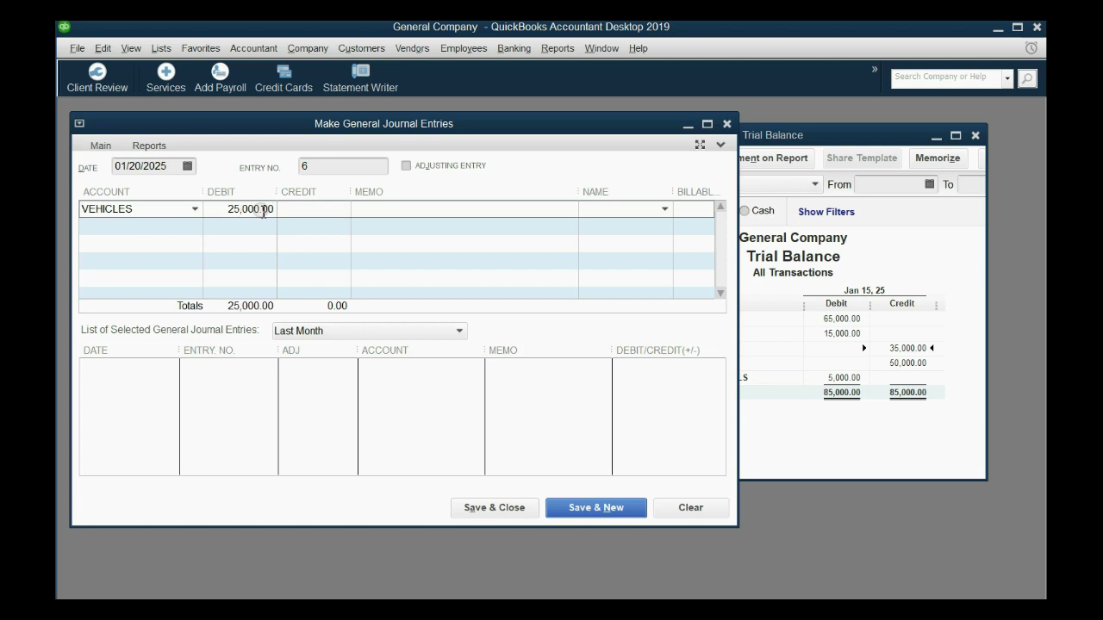
key("Tab")
key("Tab")
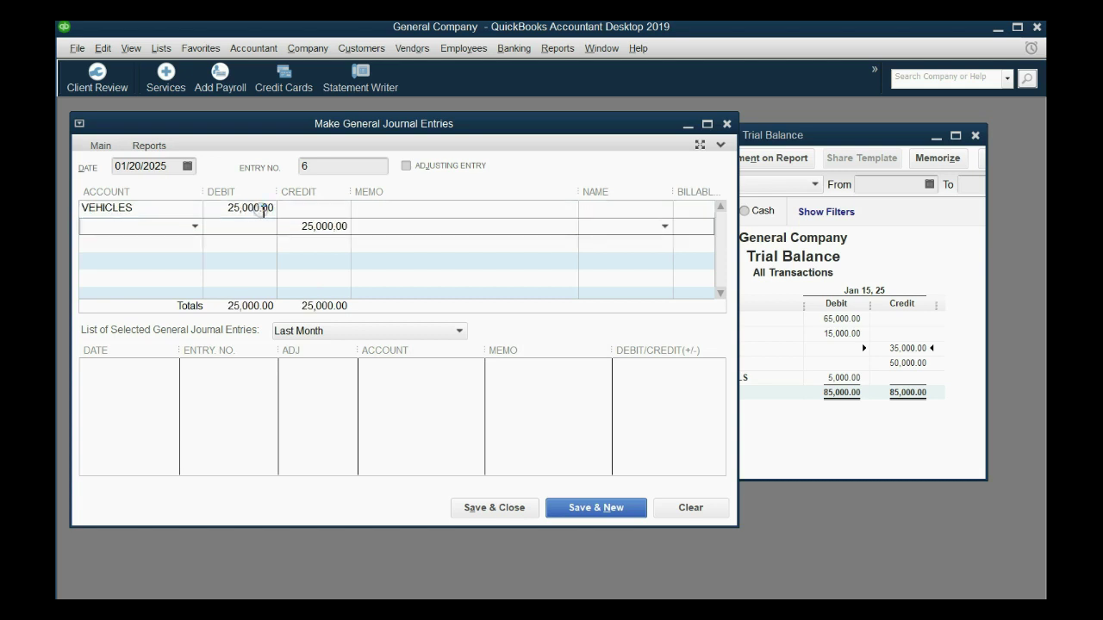
Step: Assign the second line's 25,000.00 credit to OWNER'S CAPITAL, then save and close the entry
left_click(194, 227)
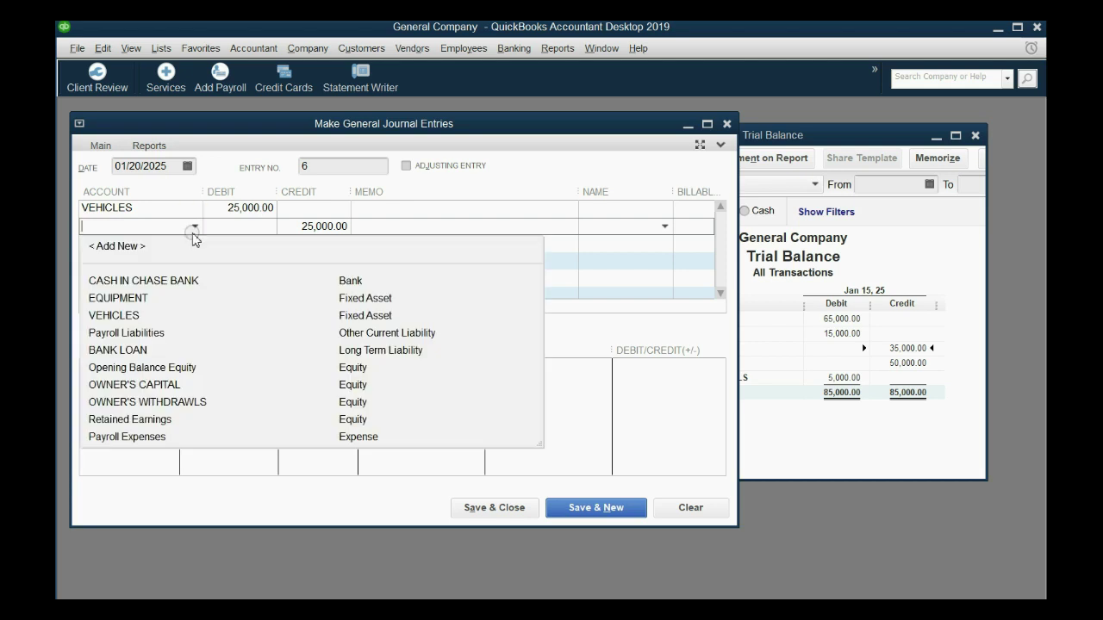
left_click(164, 386)
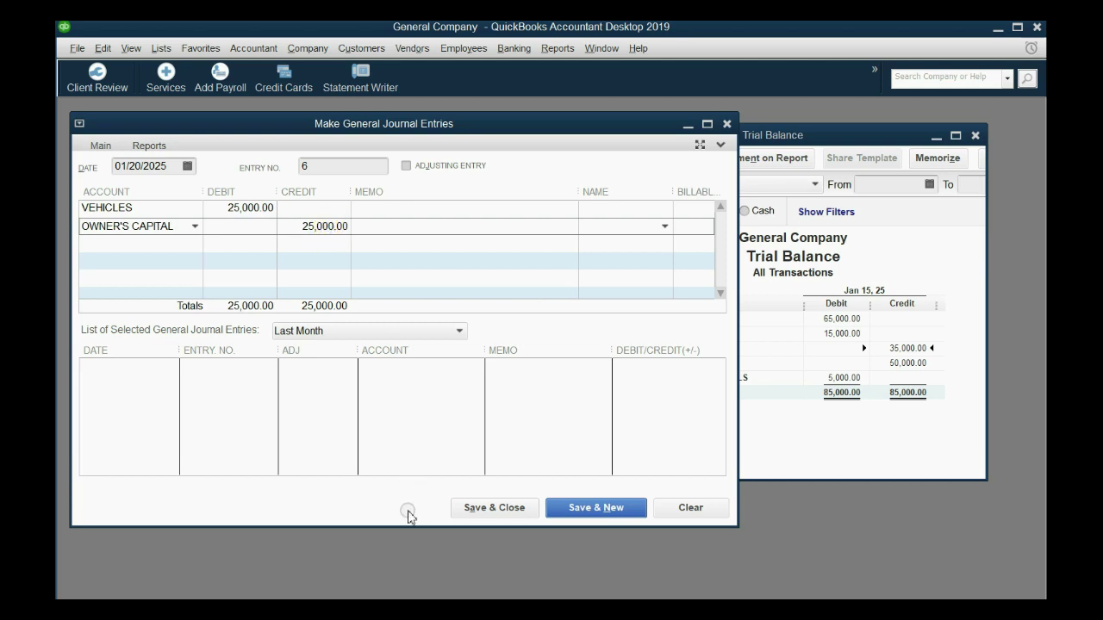
left_click(467, 510)
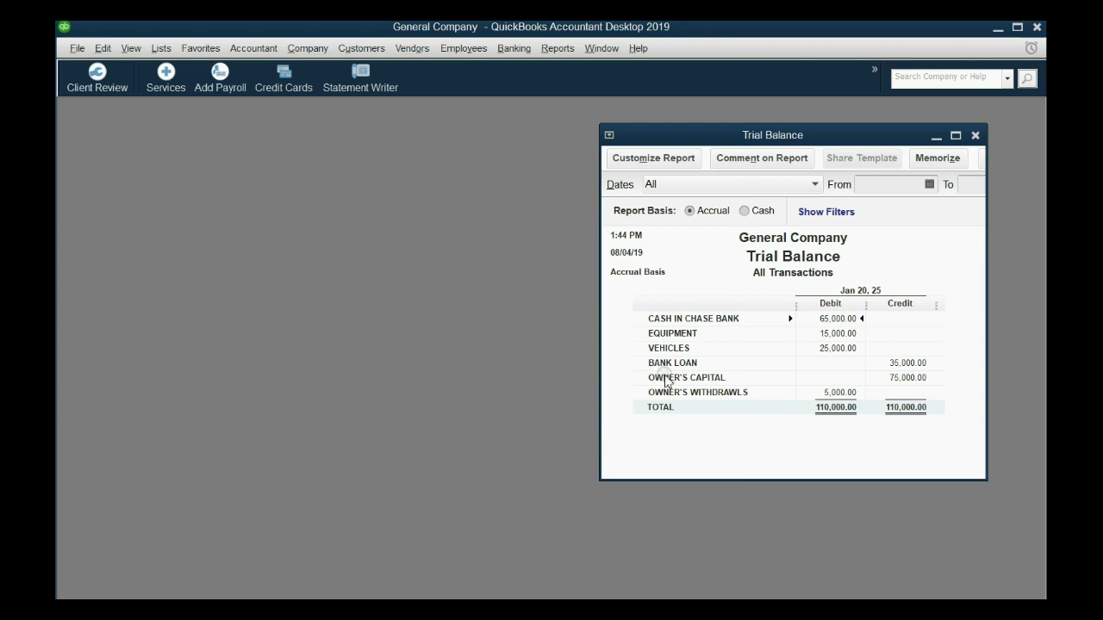
Step: Check owner's capital, bank loan and cash on the Trial Balance against the presentation's January 25 loan payment of $3,000
left_click(910, 378)
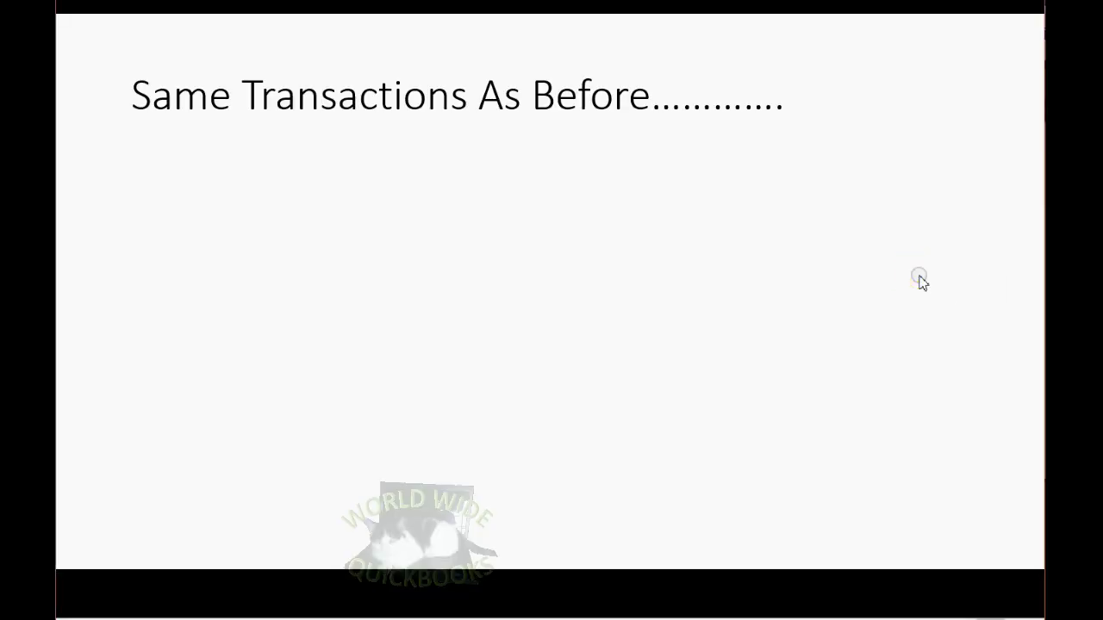
left_click(919, 280)
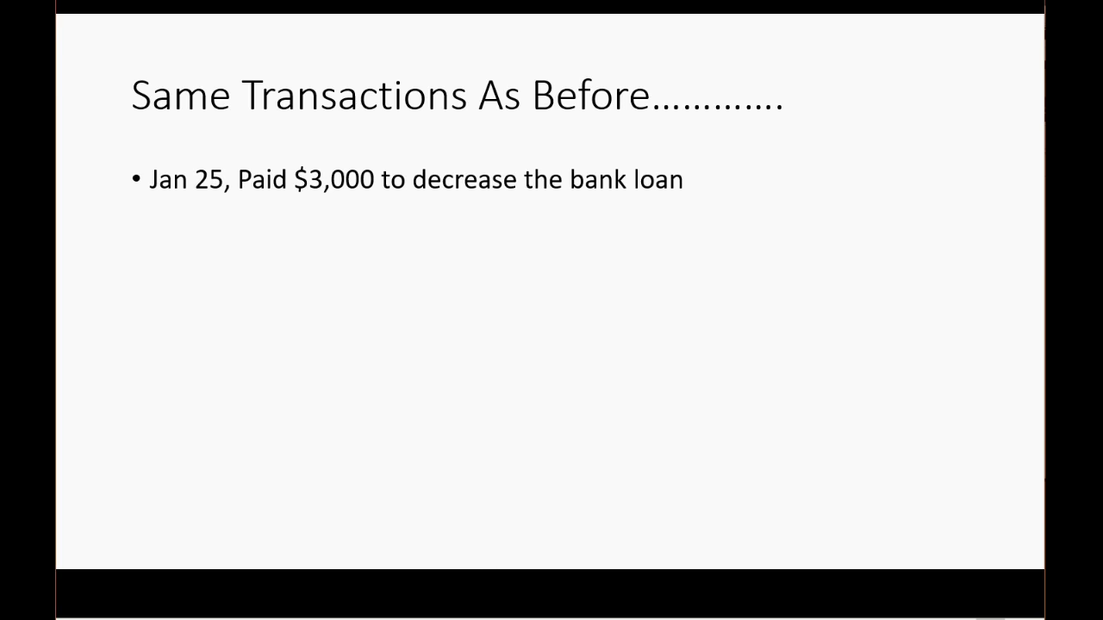
key("alt+Tab")
left_click(781, 333)
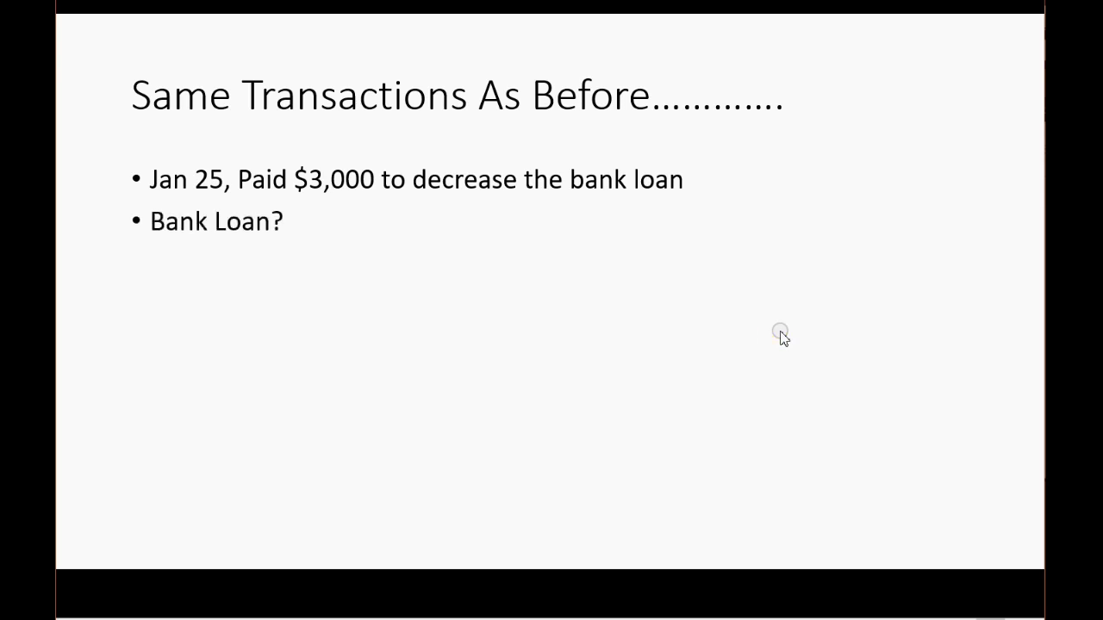
left_click(780, 333)
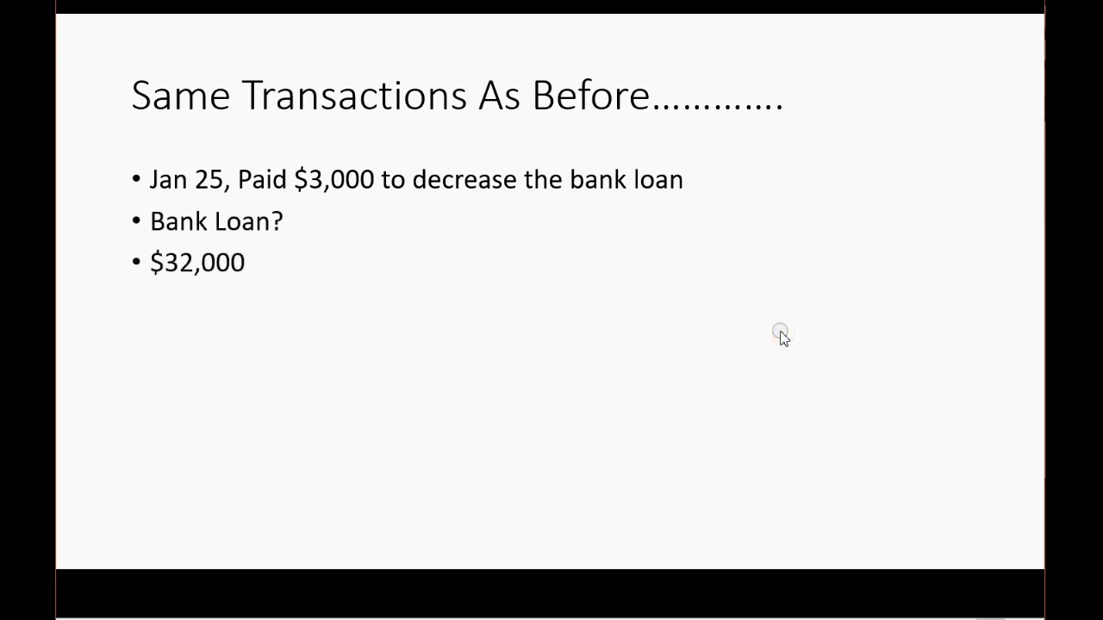
left_click(781, 333)
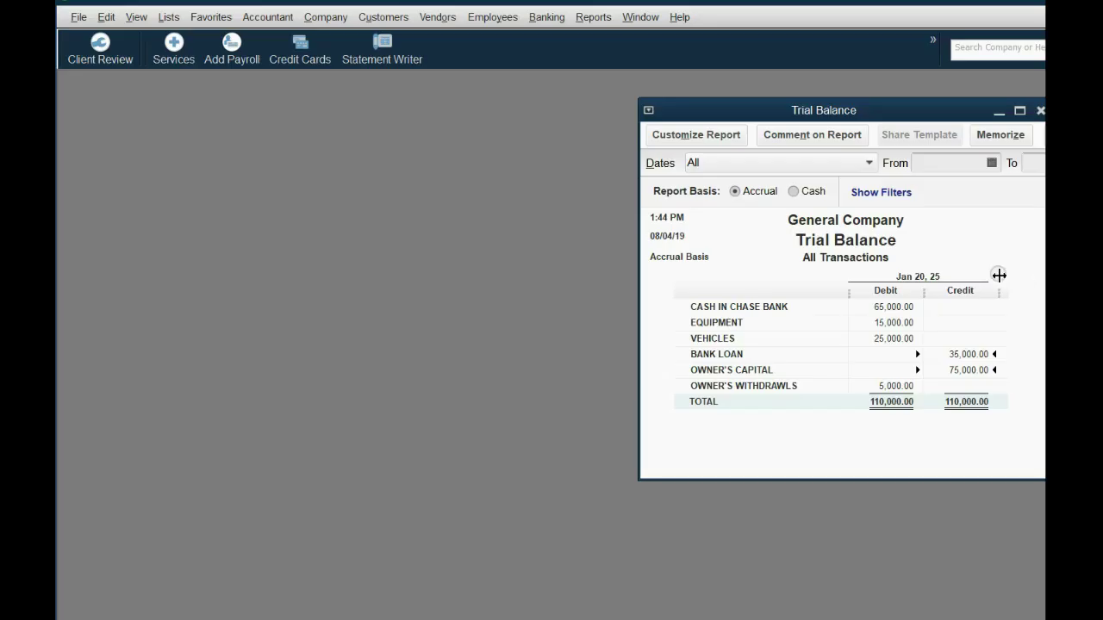
left_click(905, 308)
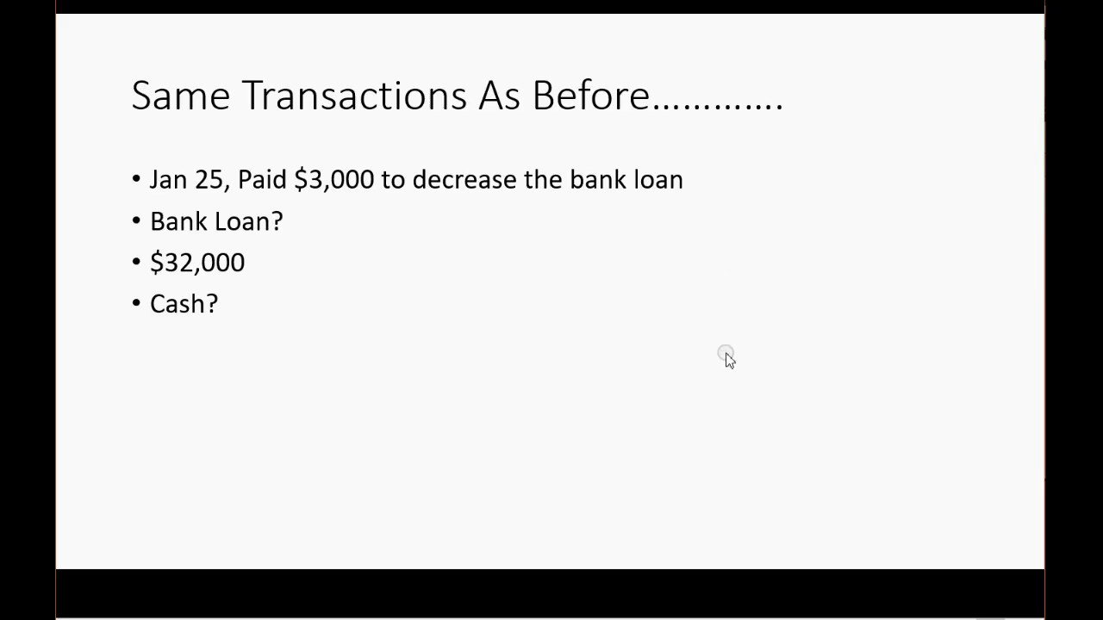
Step: Start a new general journal entry dated 01/25/2025 and collapse its ribbon to show more entry lines
left_click(725, 356)
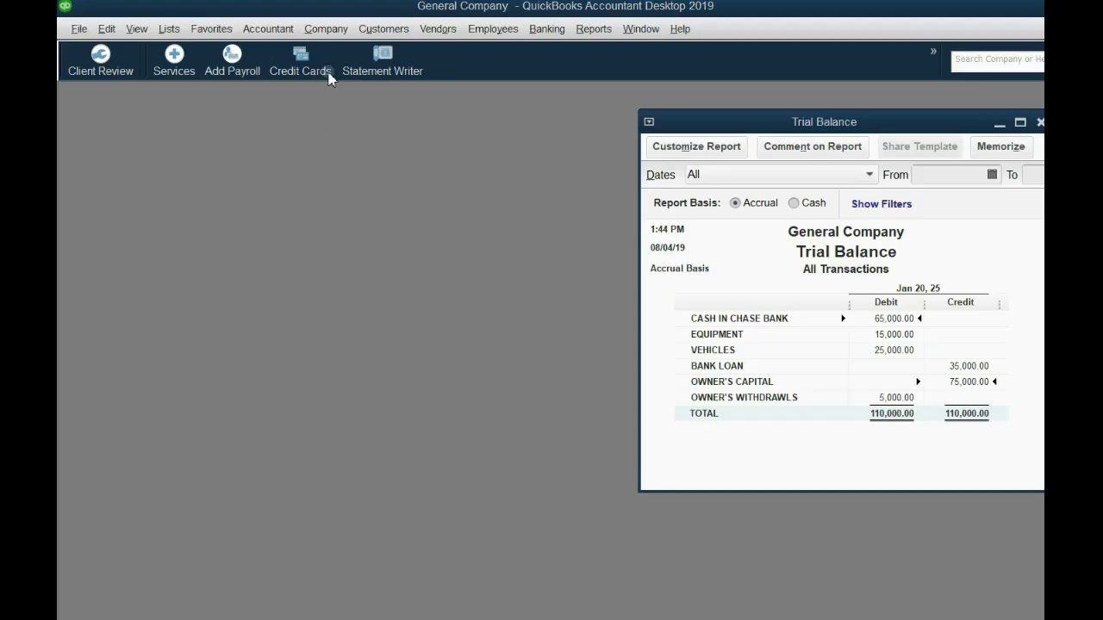
left_click(327, 29)
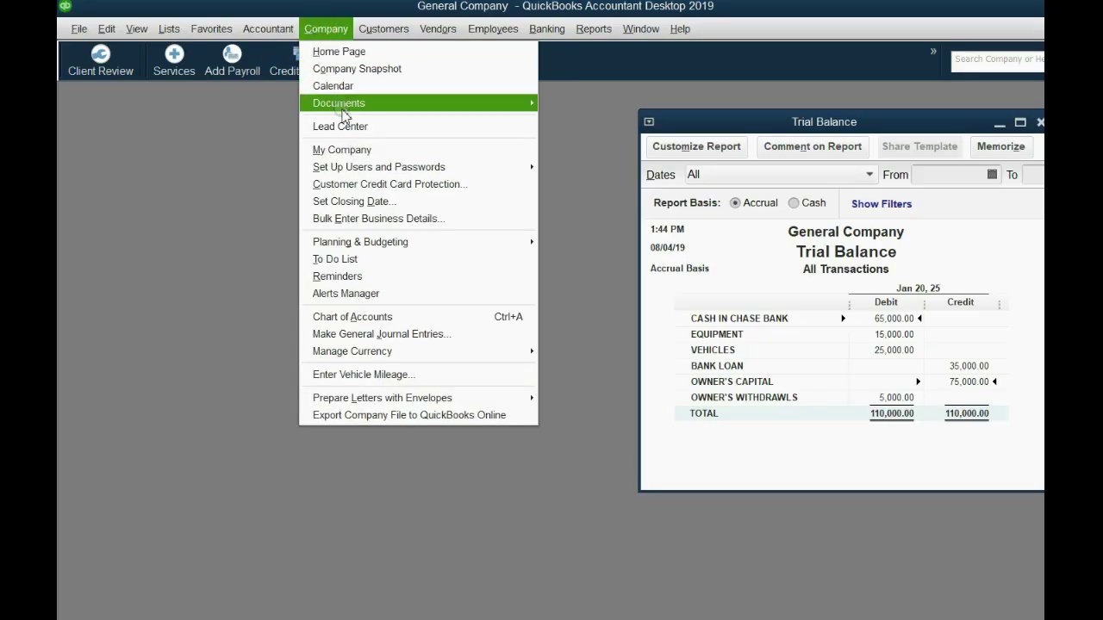
left_click(361, 334)
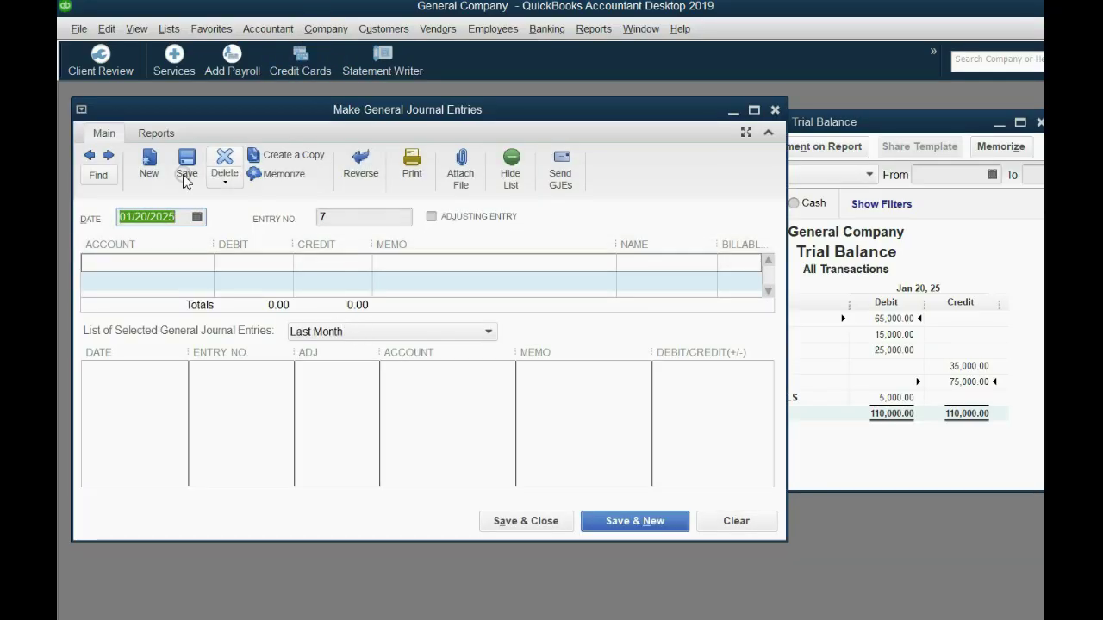
left_click(103, 132)
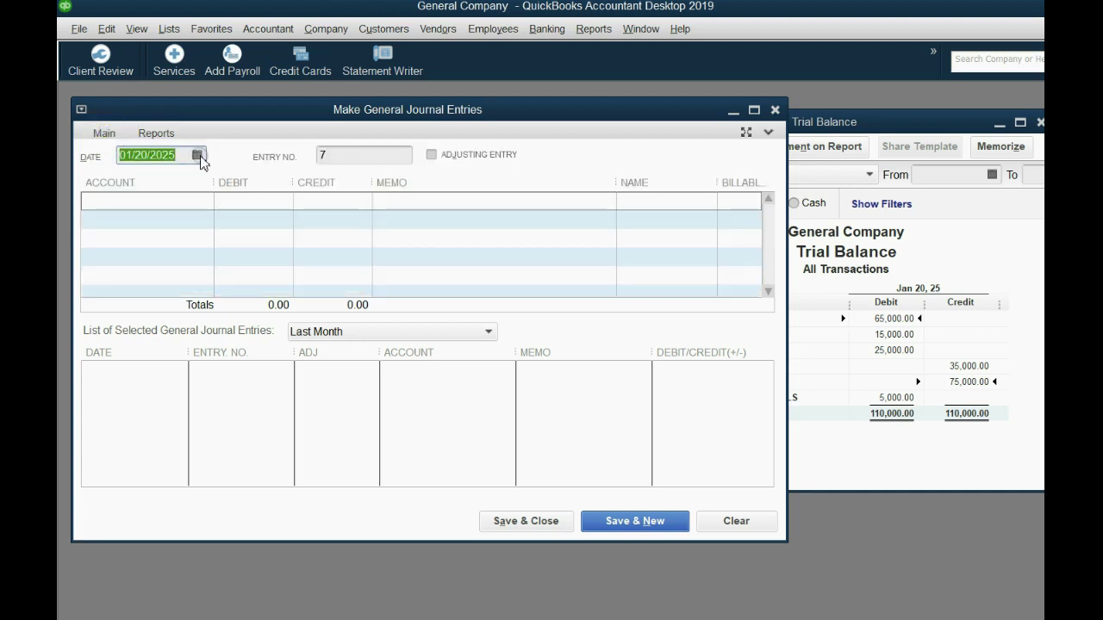
left_click(198, 157)
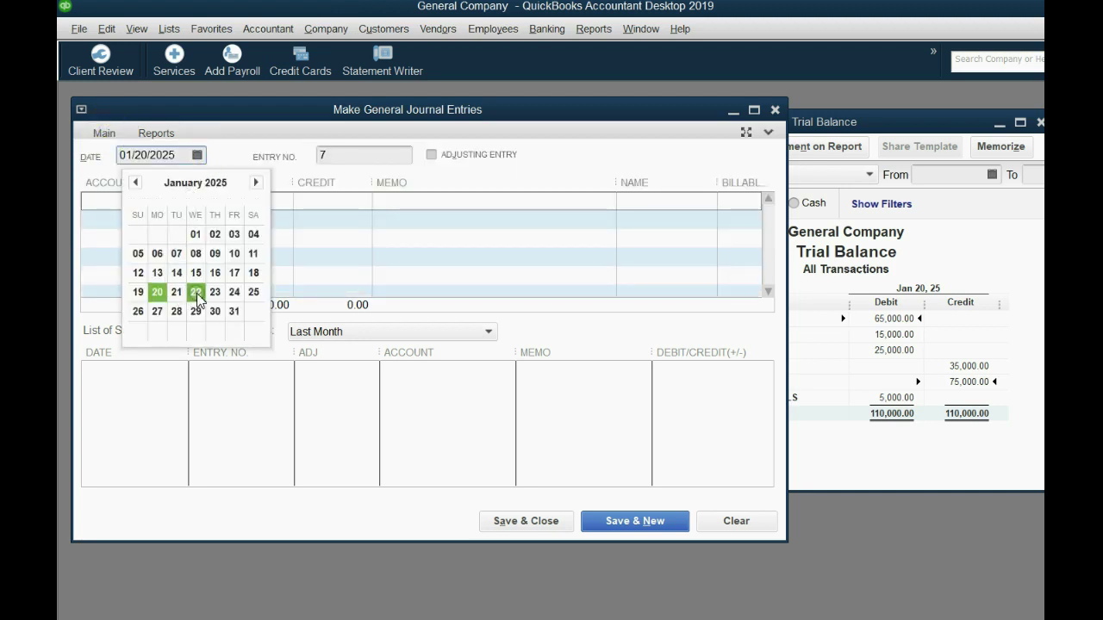
left_click(253, 292)
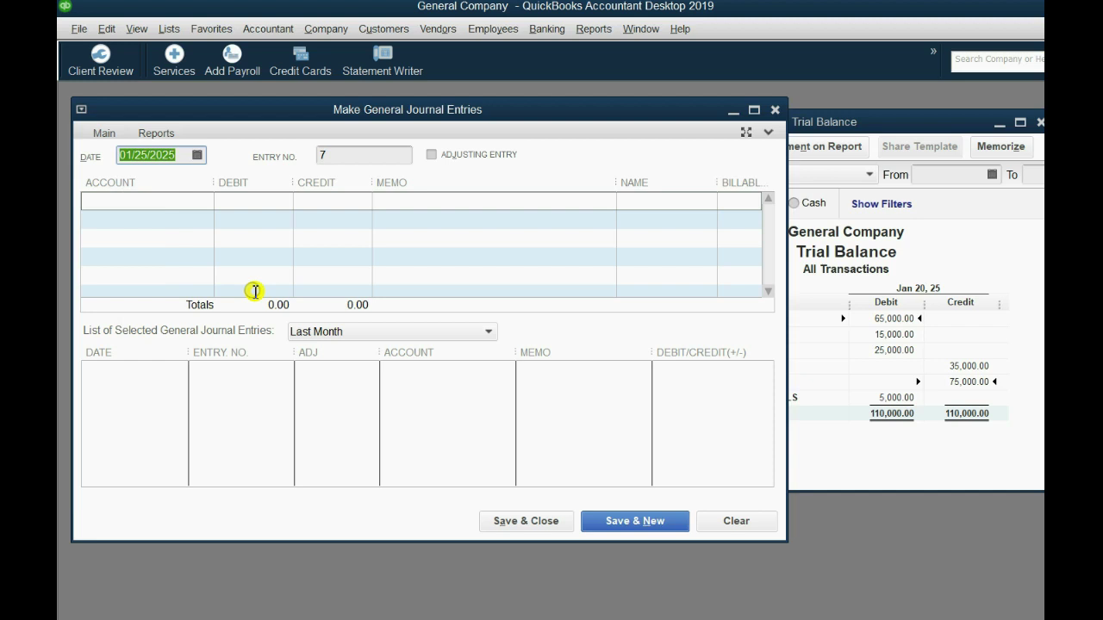
Step: Credit CASH IN CHASE BANK for 3000 on the first line of journal entry 7
left_click(188, 204)
left_click(204, 200)
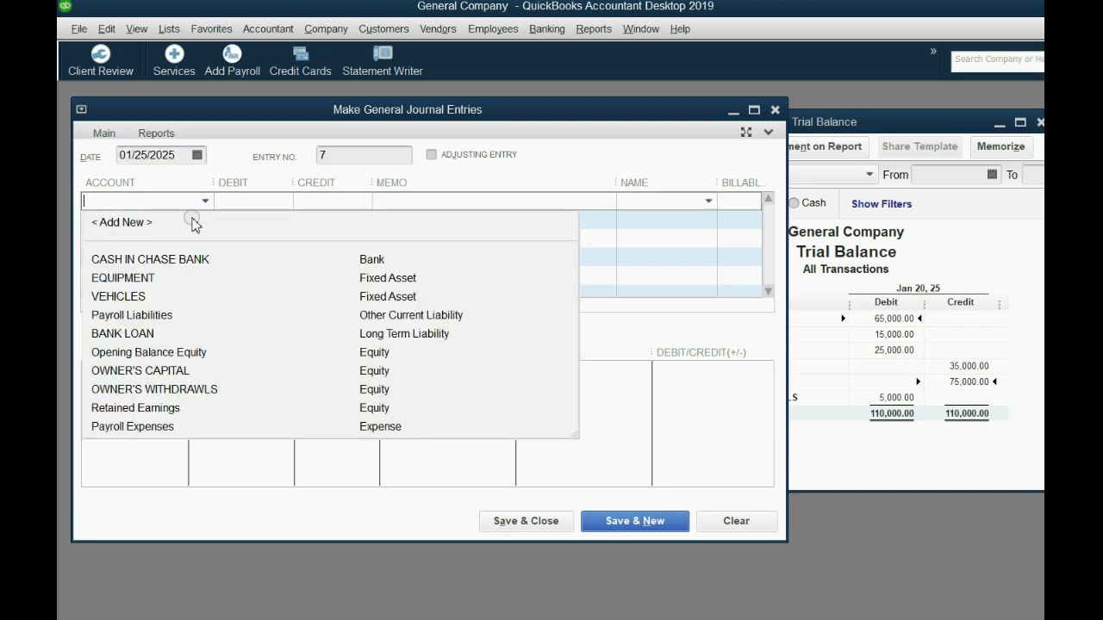
left_click(176, 261)
left_click(313, 201)
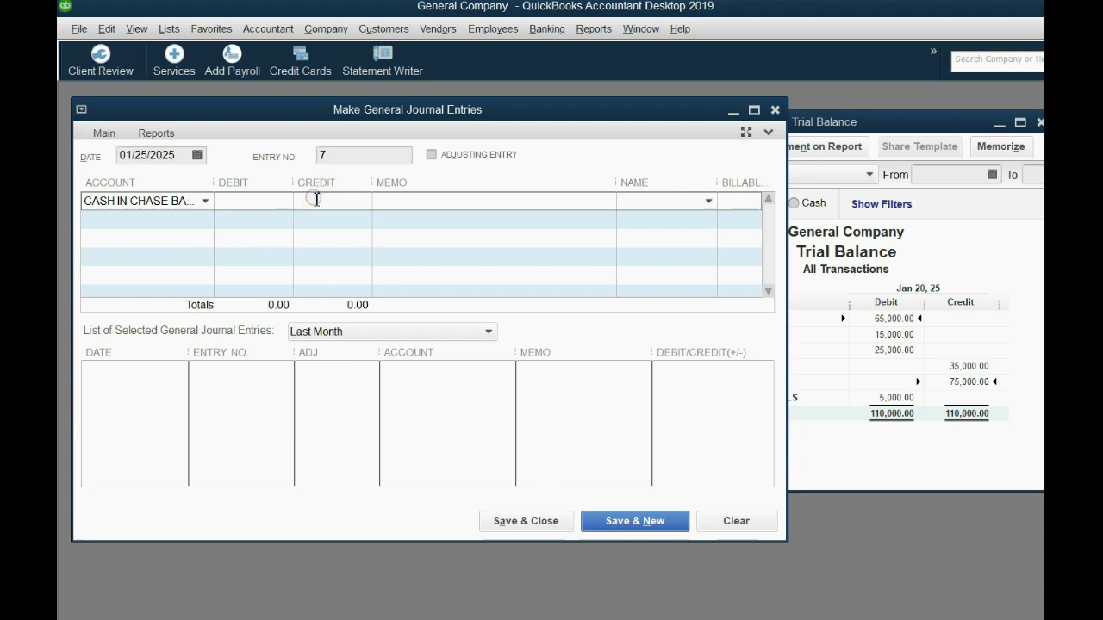
type("3000")
key("Tab")
key("Tab")
key("Tab")
key("Tab")
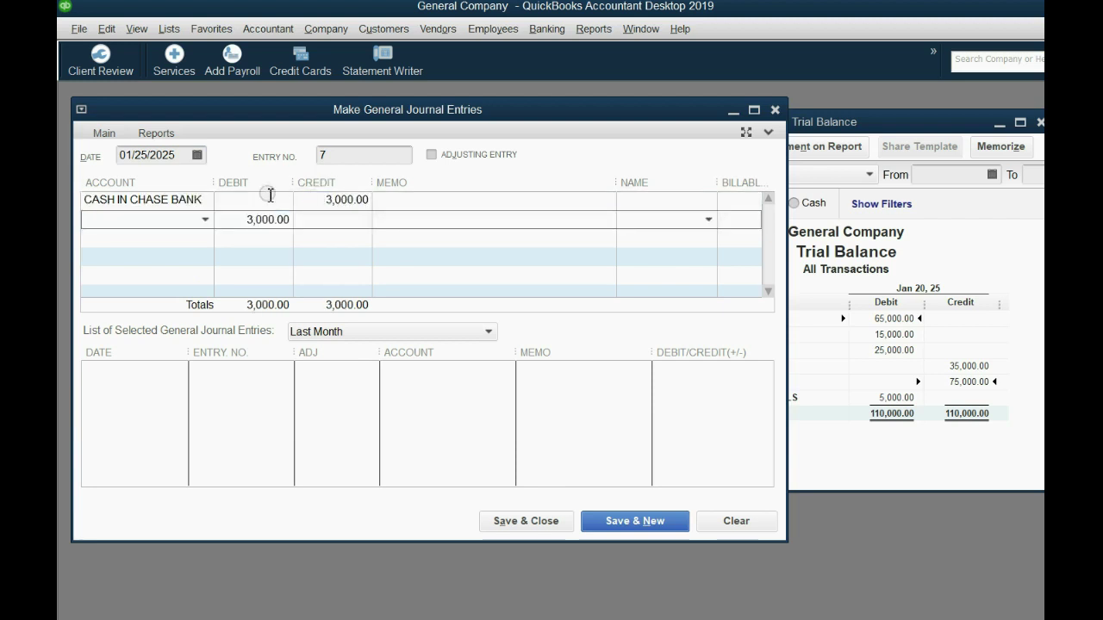
Step: Assign the second line's 3,000.00 debit to BANK LOAN, then save and close the entry
left_click(212, 231)
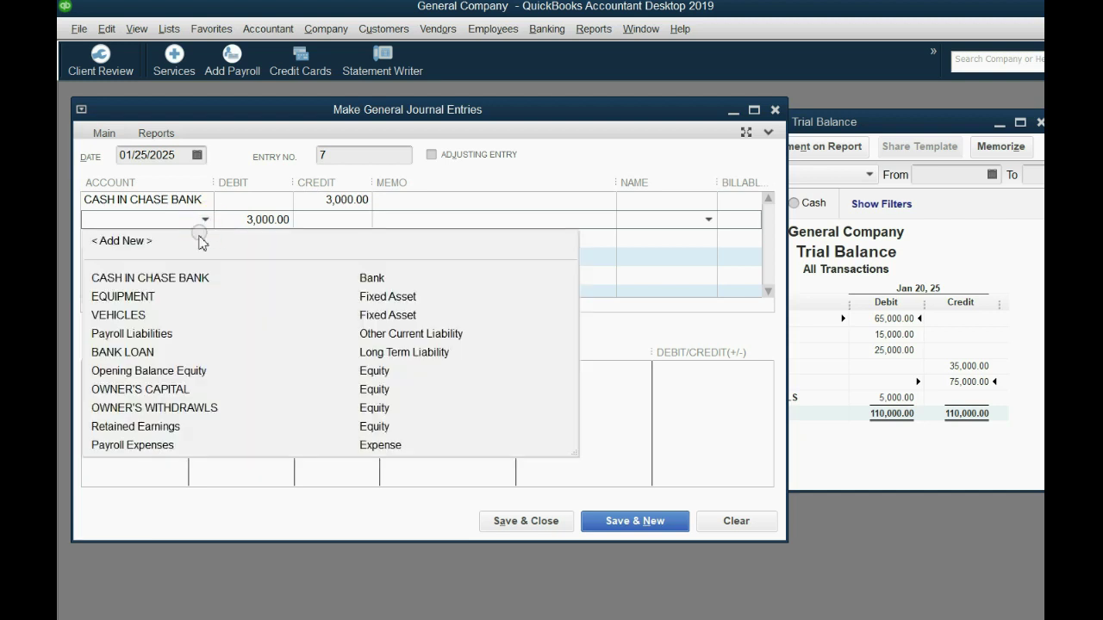
left_click(158, 357)
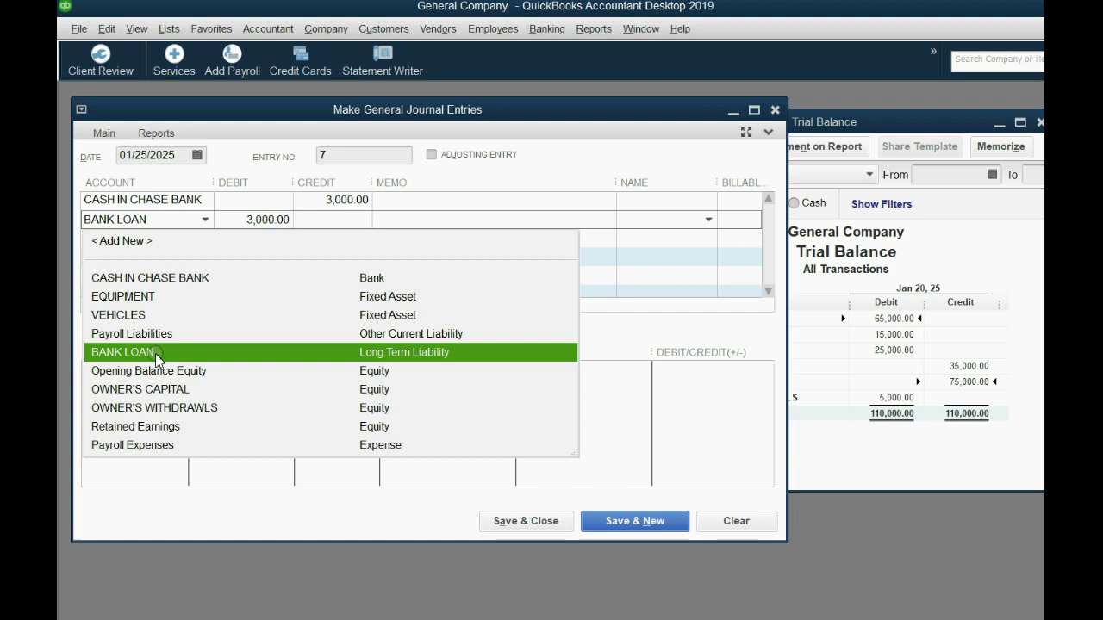
left_click(155, 353)
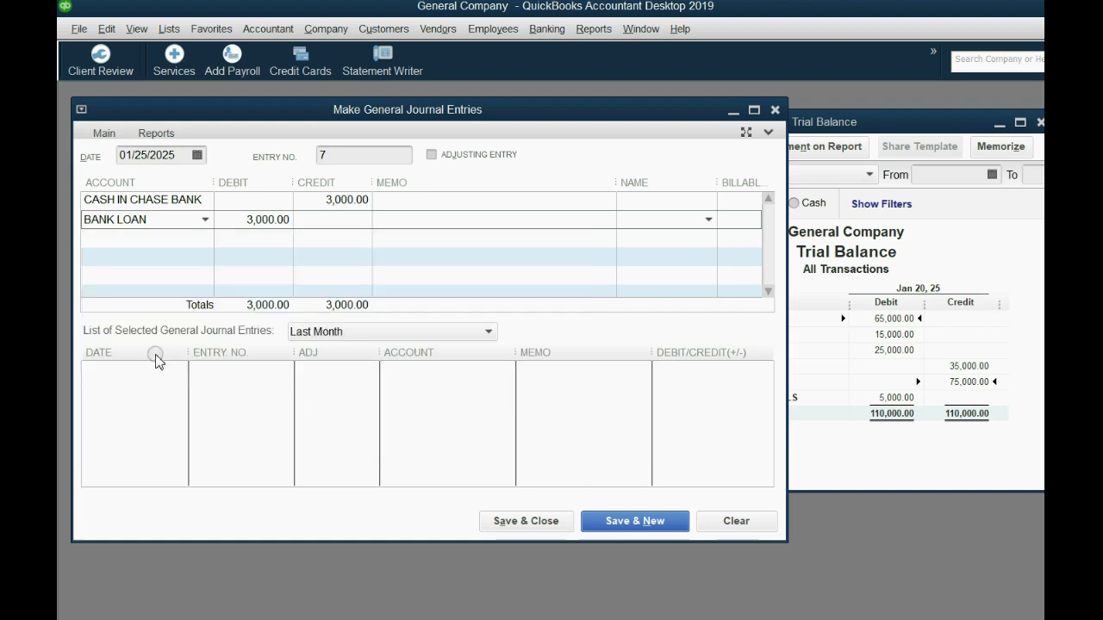
left_click(504, 522)
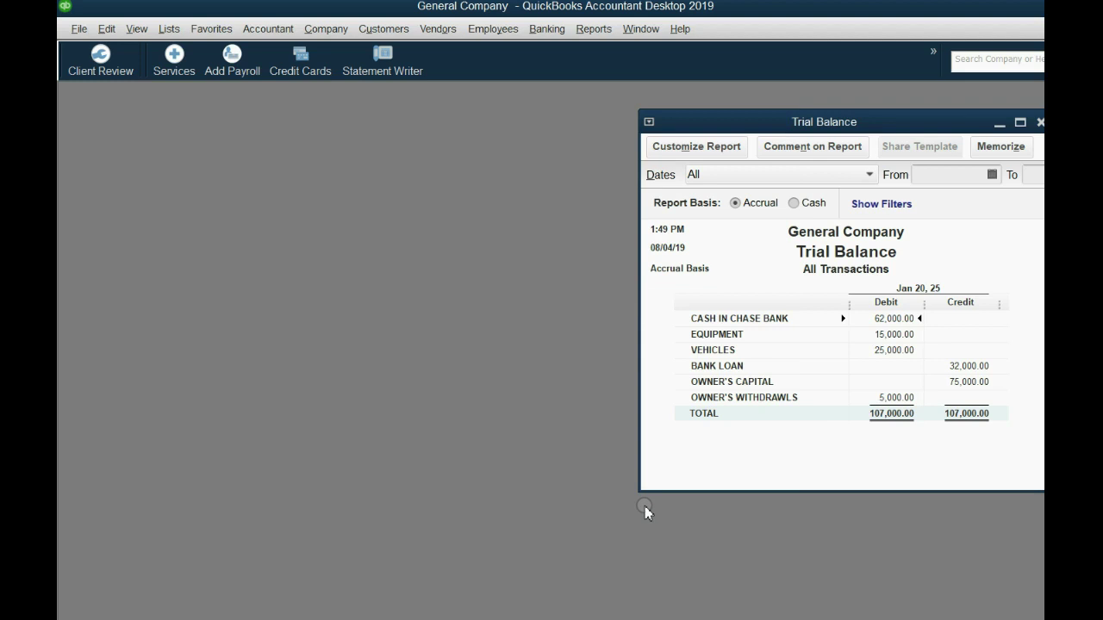
Step: Check the bank loan and cash balances on the Trial Balance, then review the presentation's January 27 transaction of borrowing $17,000 for equipment
left_click(704, 368)
left_click(960, 366)
left_click(903, 322)
key("alt+Tab")
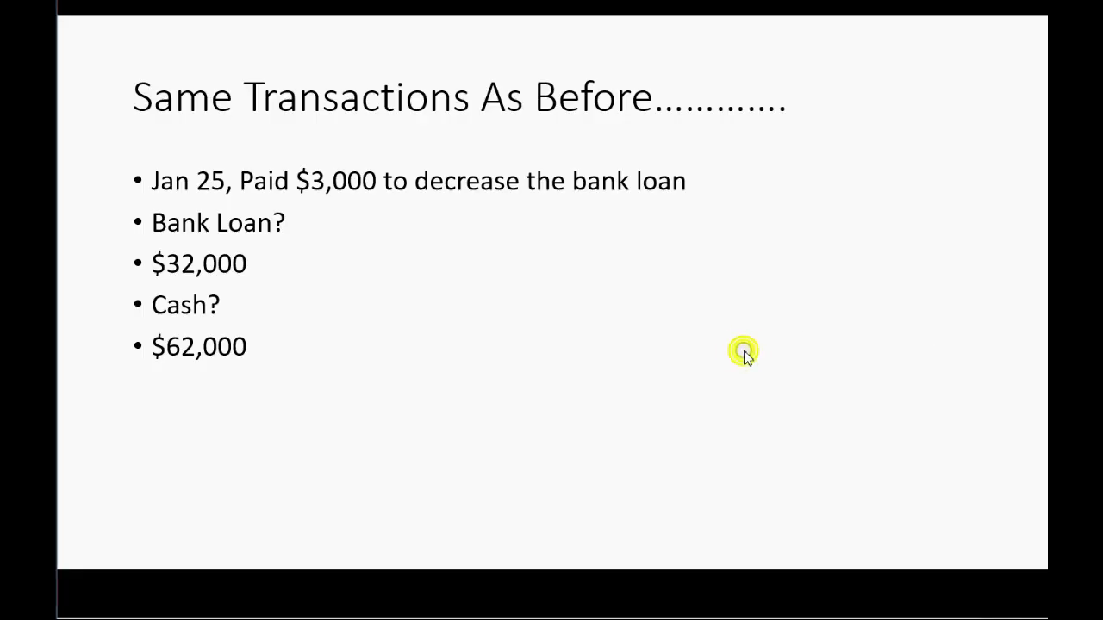
left_click(746, 357)
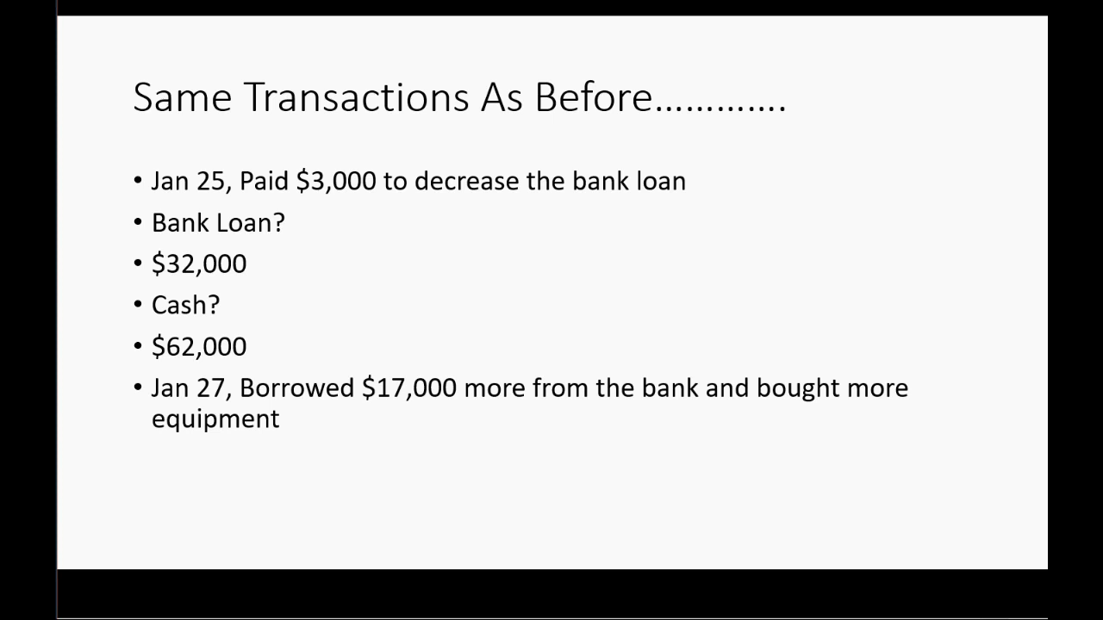
key("Right")
key("Left")
key("Left")
key("Right")
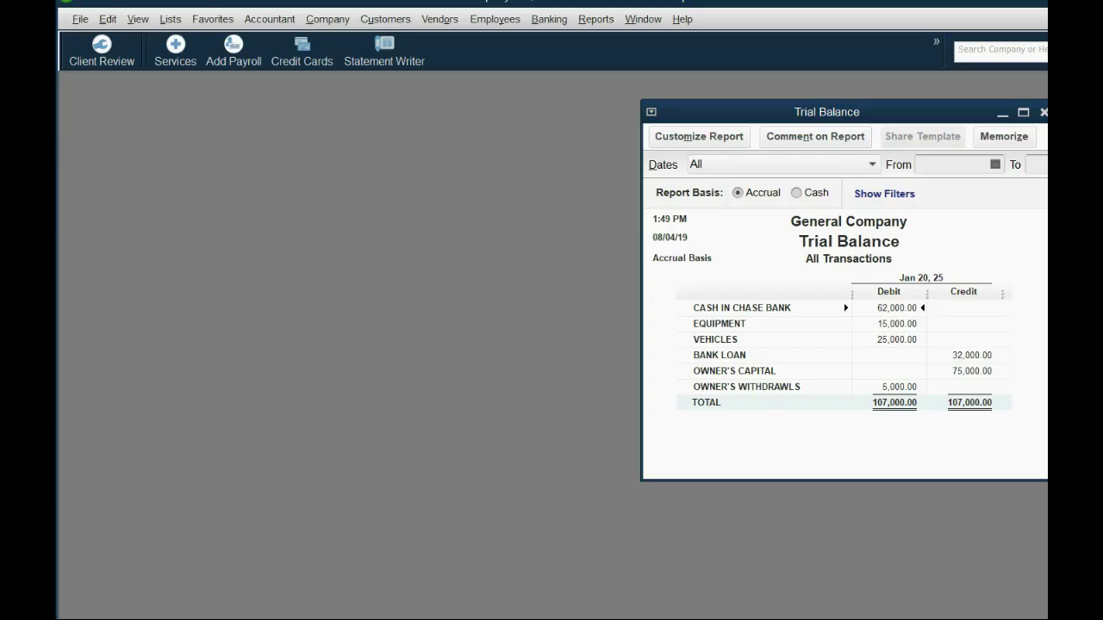
Step: Start a new general journal entry dated 01/30/2025 with its ribbon collapsed
left_click(327, 19)
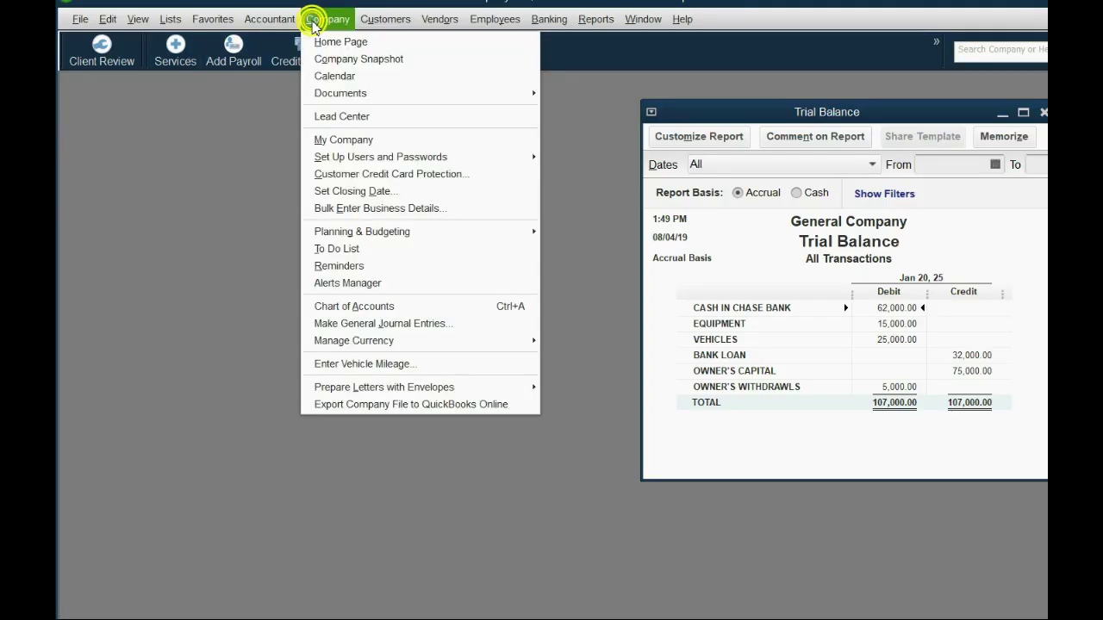
left_click(368, 323)
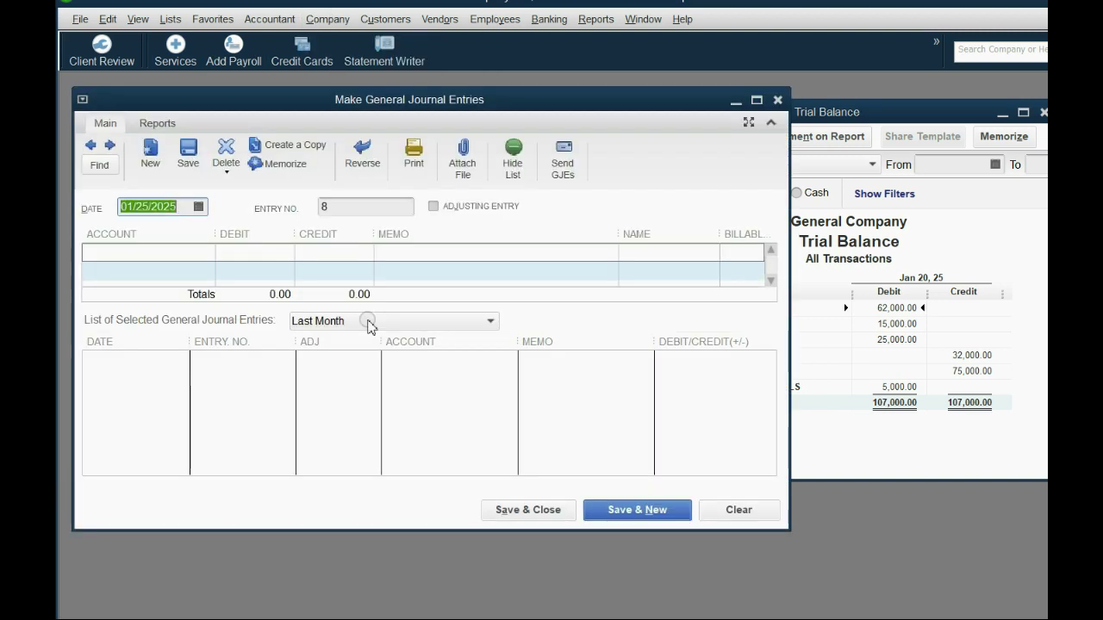
left_click(198, 207)
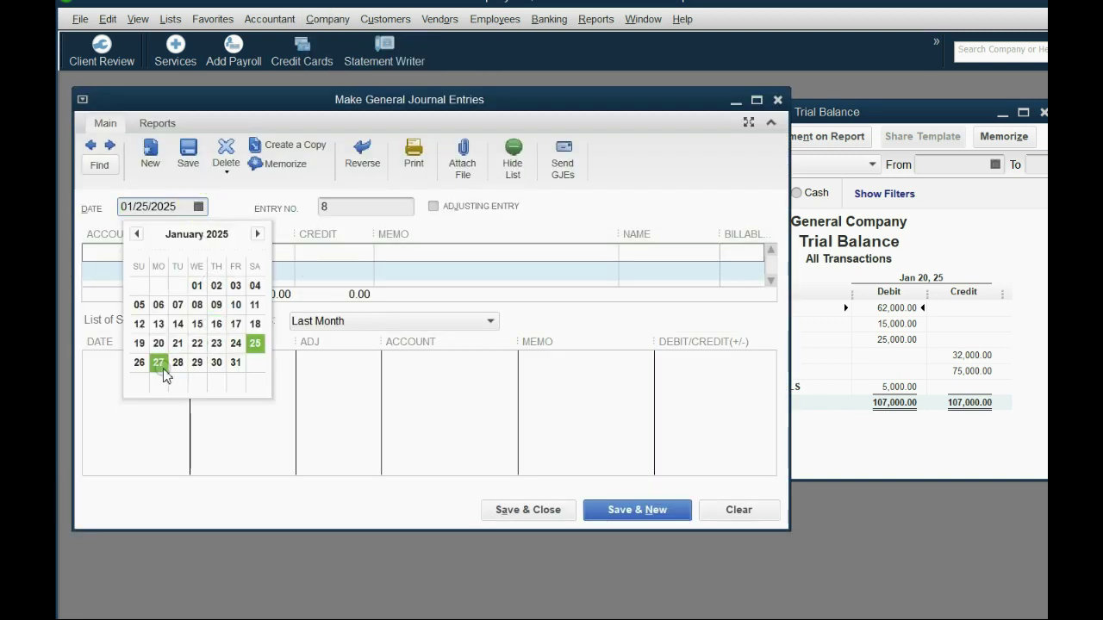
left_click(215, 363)
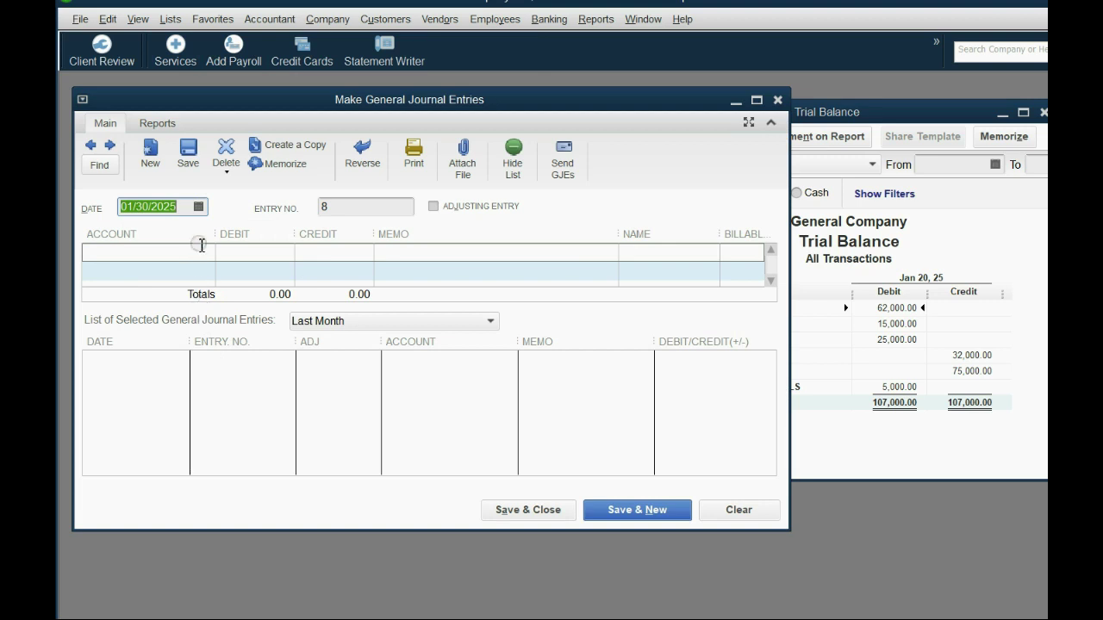
left_click(105, 123)
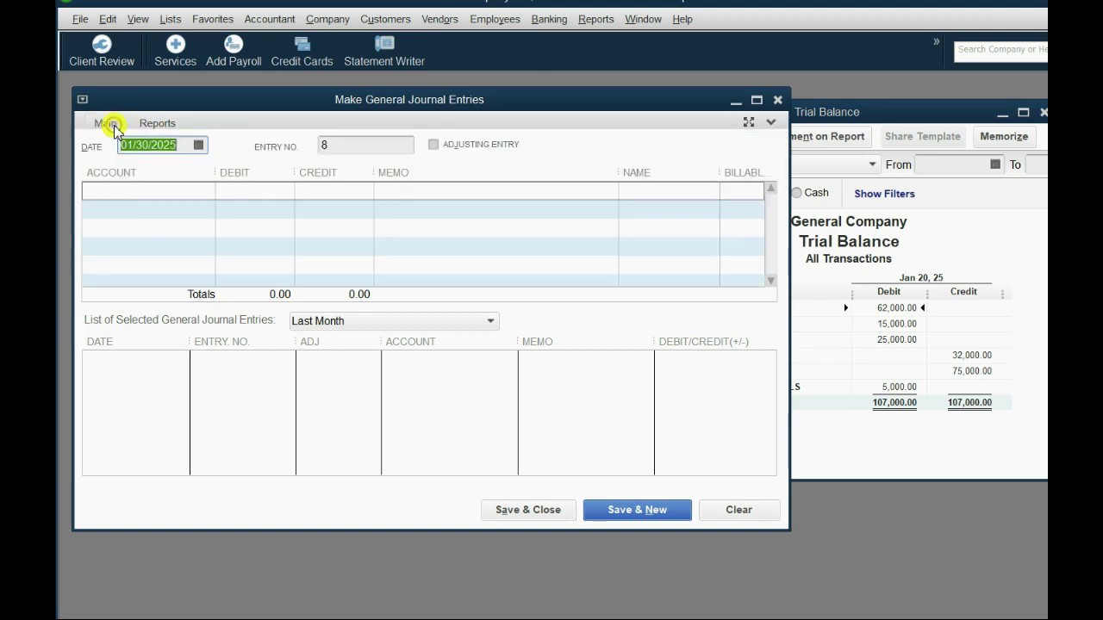
Step: Debit EQUIPMENT for 17,000 on the first line of journal entry 8
left_click(204, 191)
left_click(207, 193)
left_click(185, 267)
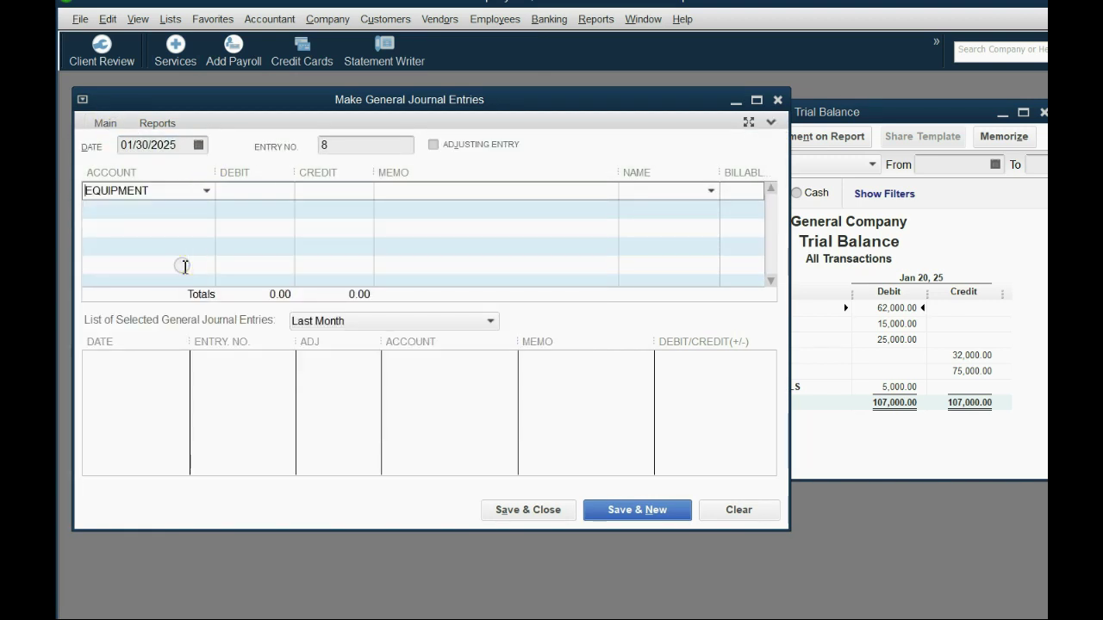
left_click(238, 190)
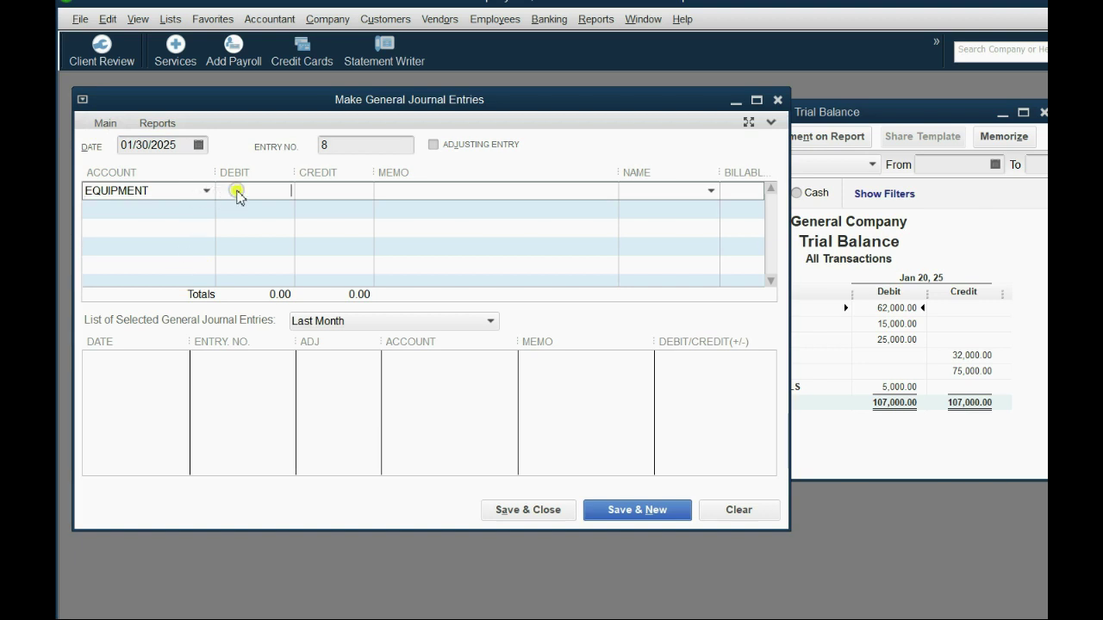
type("17,")
type("000")
key("Tab")
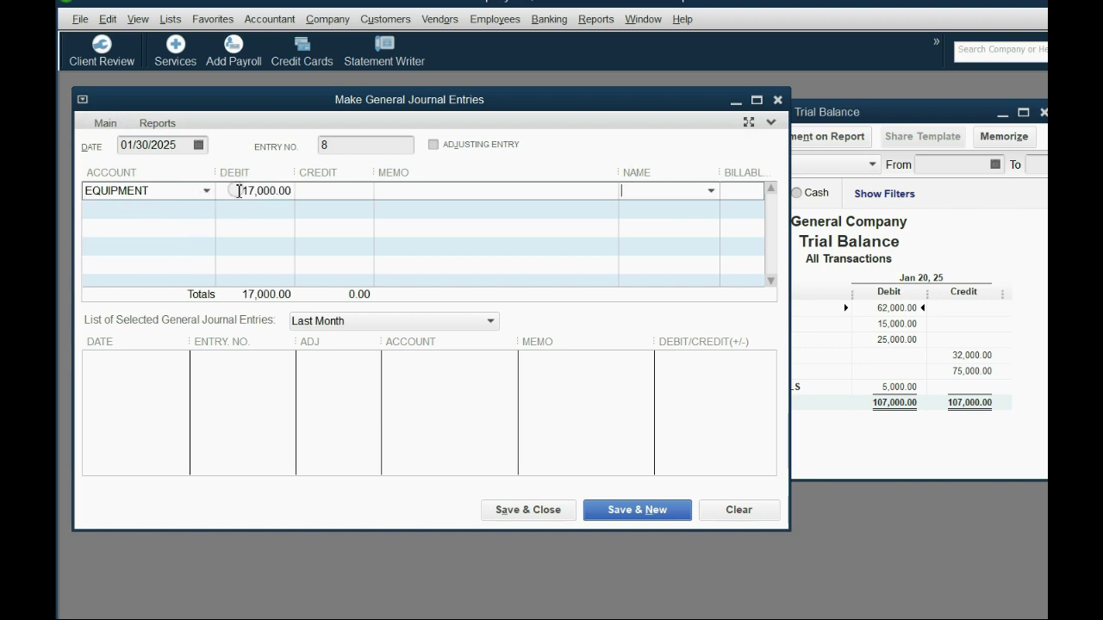
Step: Assign the balancing 17,000.00 credit on the second line of the entry to BANK LOAN
key("Tab")
key("Tab")
key("Tab")
left_click(206, 211)
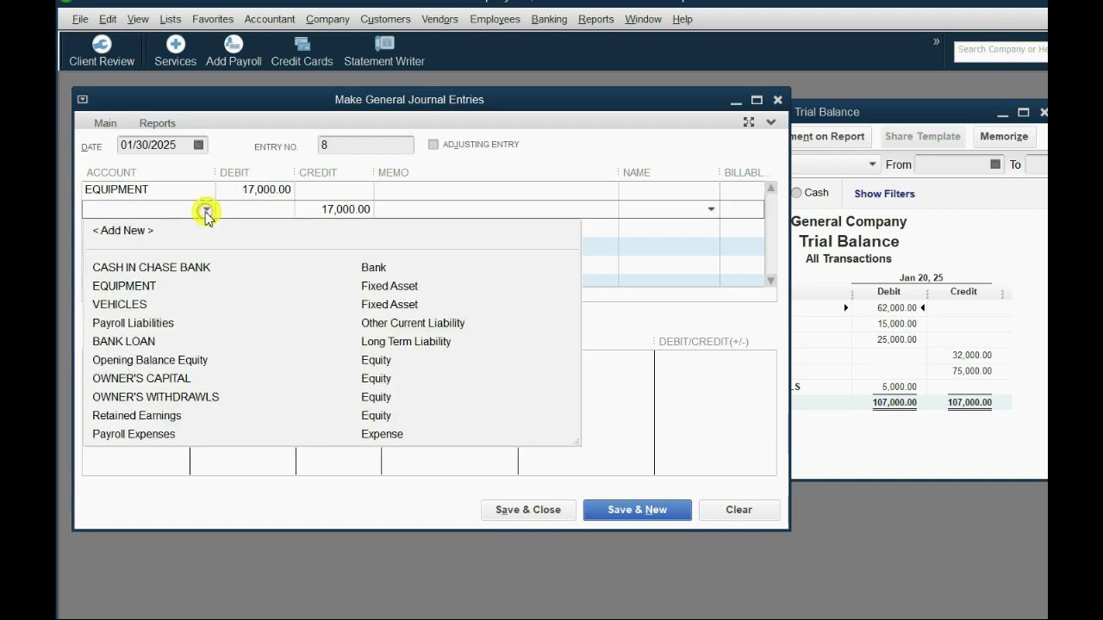
left_click(184, 342)
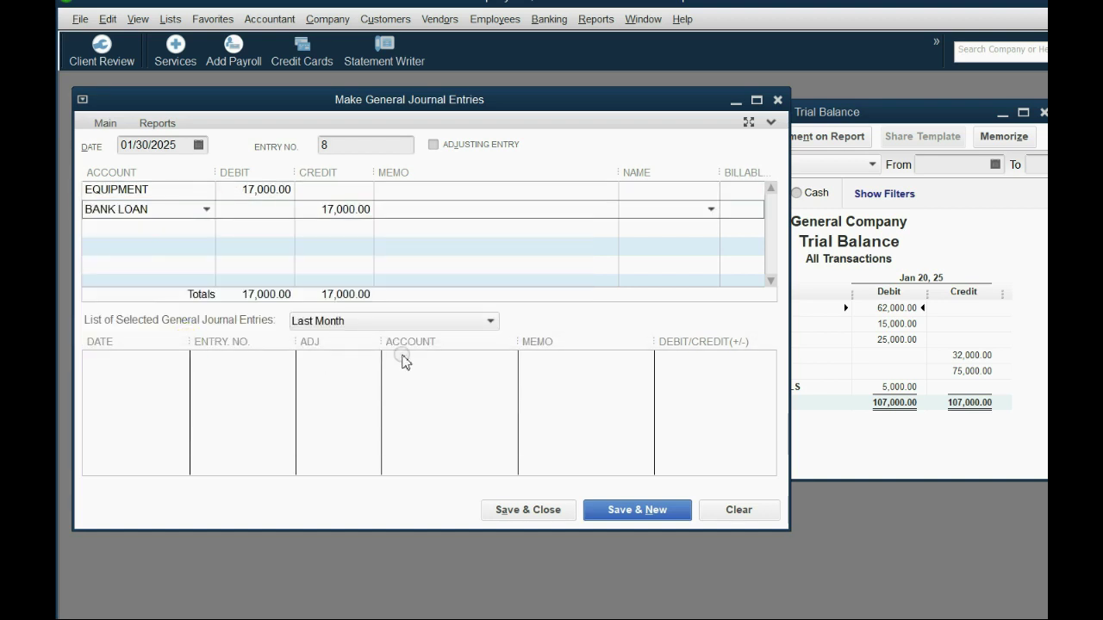
Step: Review the presentation's bank loan question and compare it with the equipment and bank loan balances on the Trial Balance
left_click(838, 452)
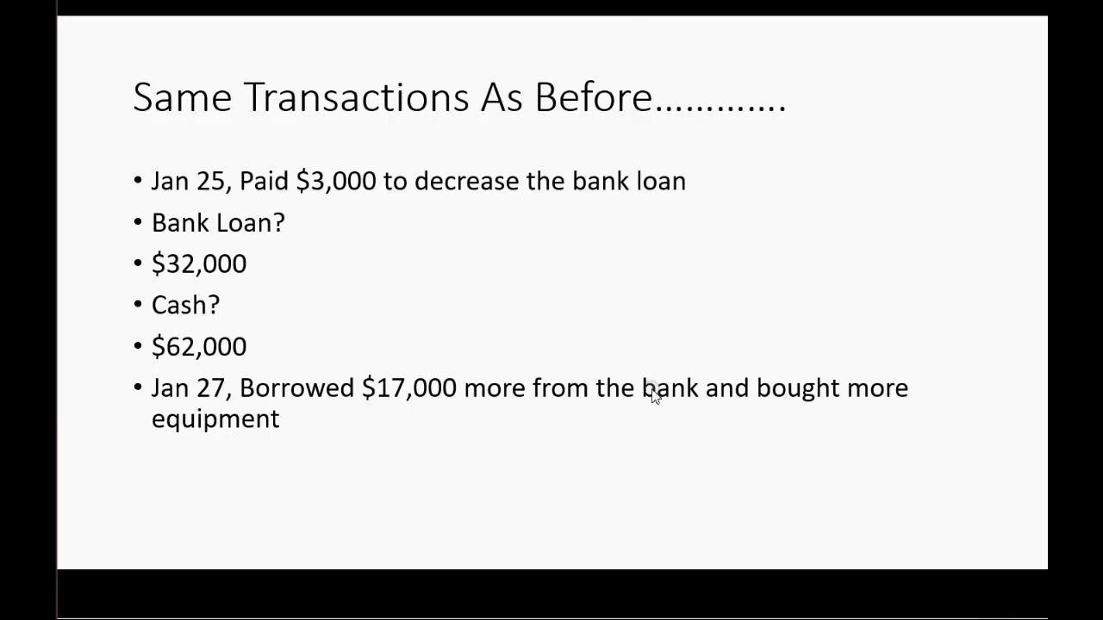
left_click(649, 464)
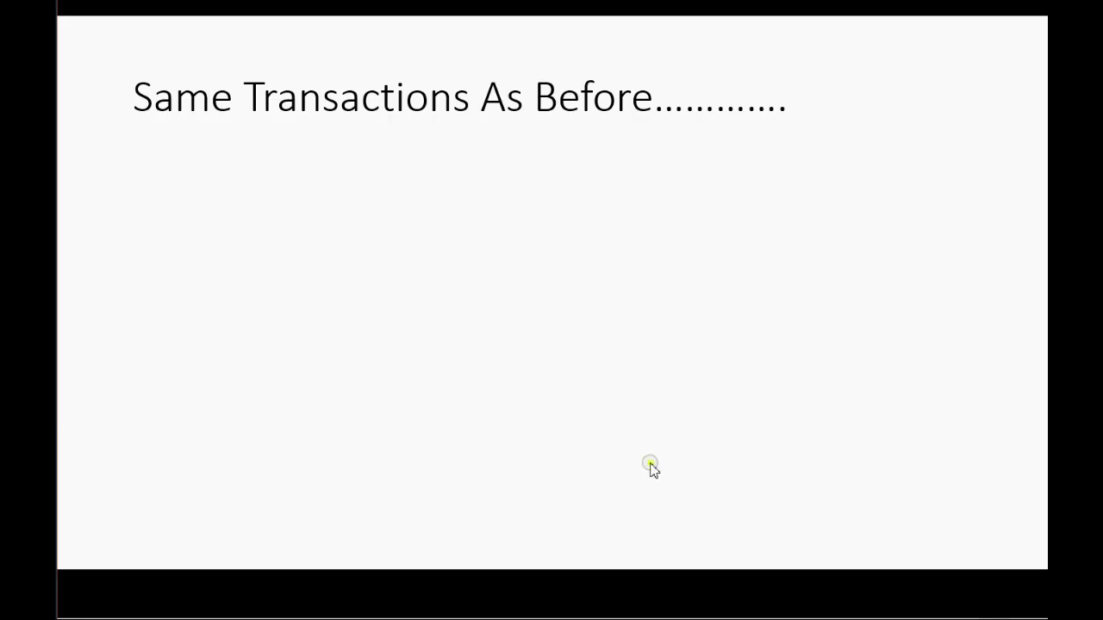
left_click(651, 465)
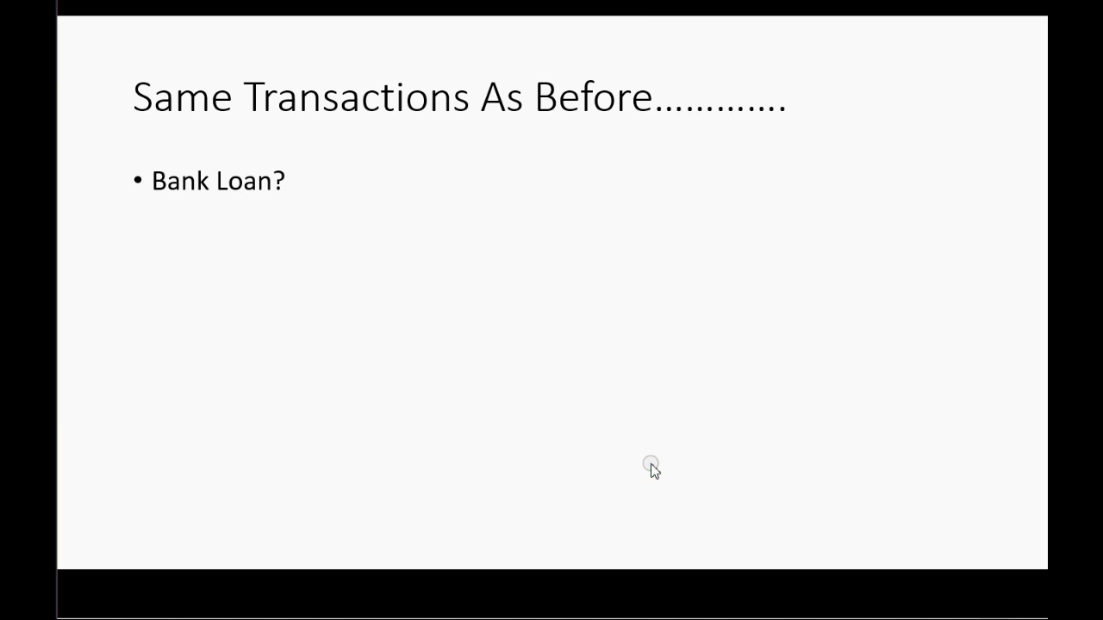
left_click(650, 465)
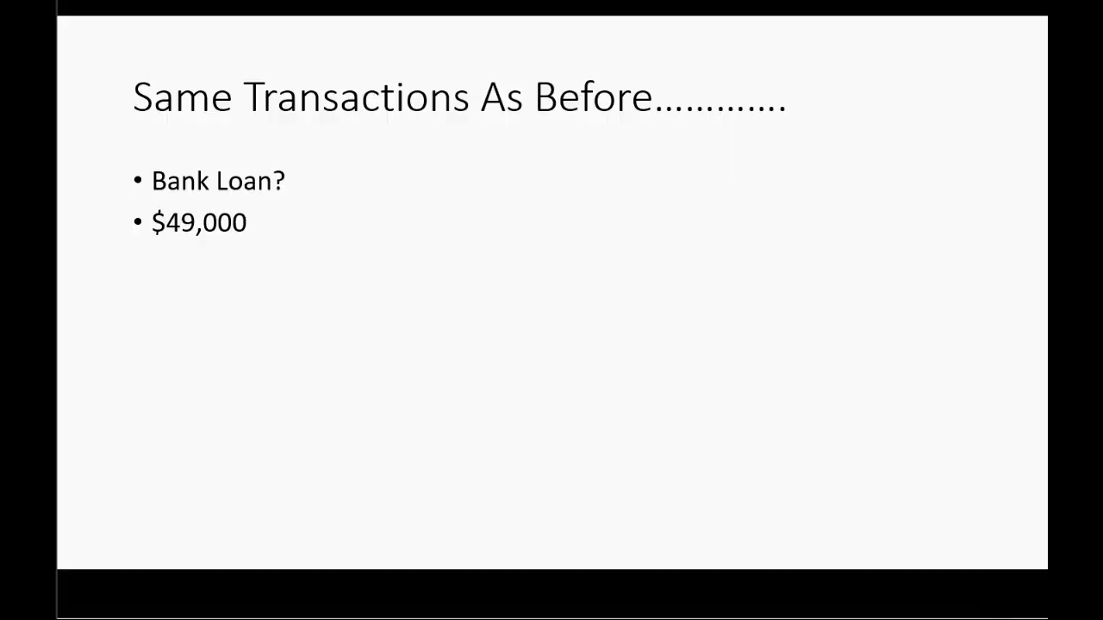
left_click(664, 263)
left_click(664, 264)
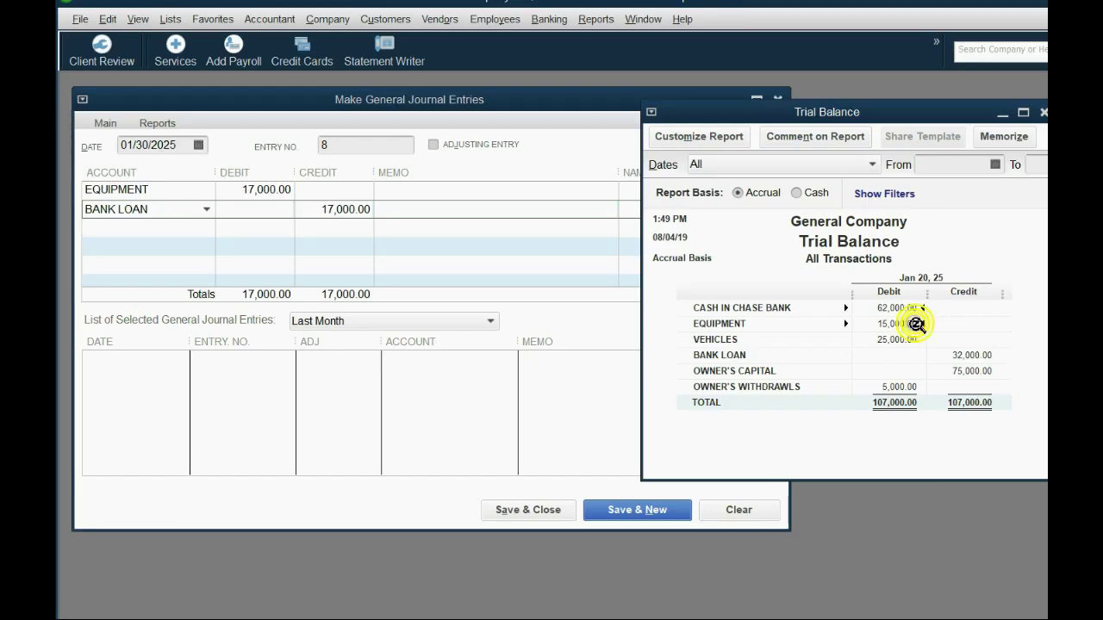
left_click(969, 359)
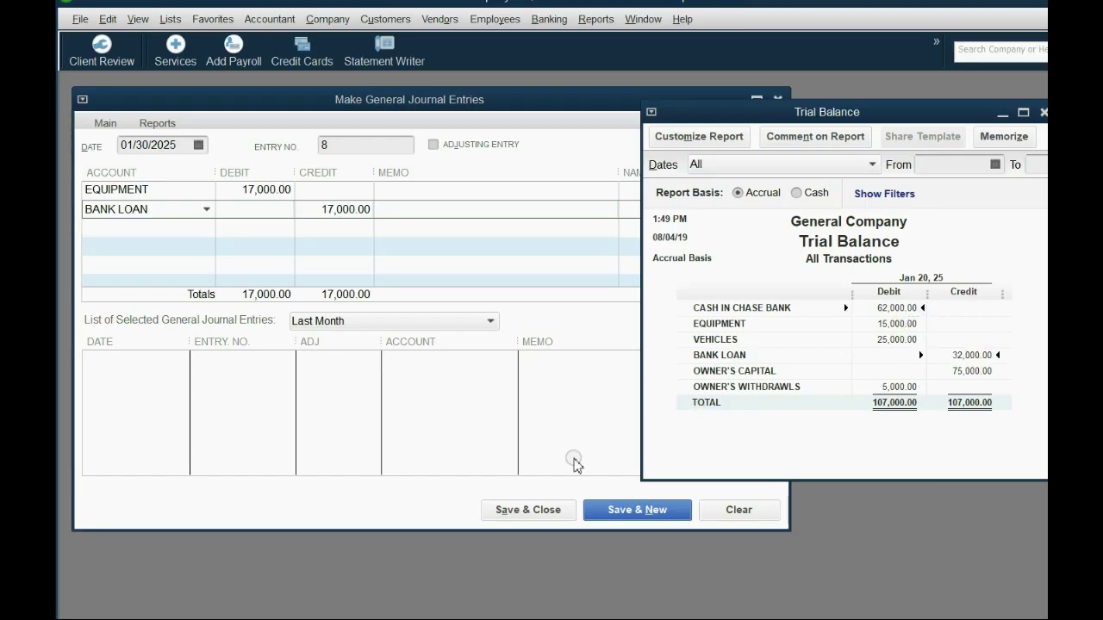
Step: Save and close the equipment loan journal entry, then check the equipment balance on the updated Trial Balance
left_click(532, 510)
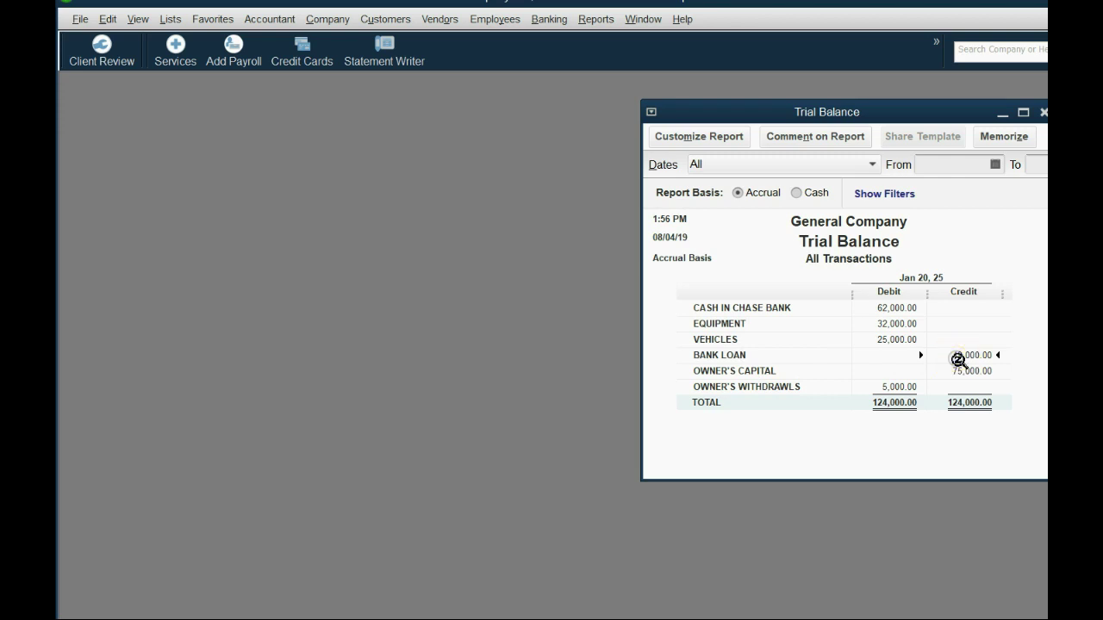
double_click(893, 326)
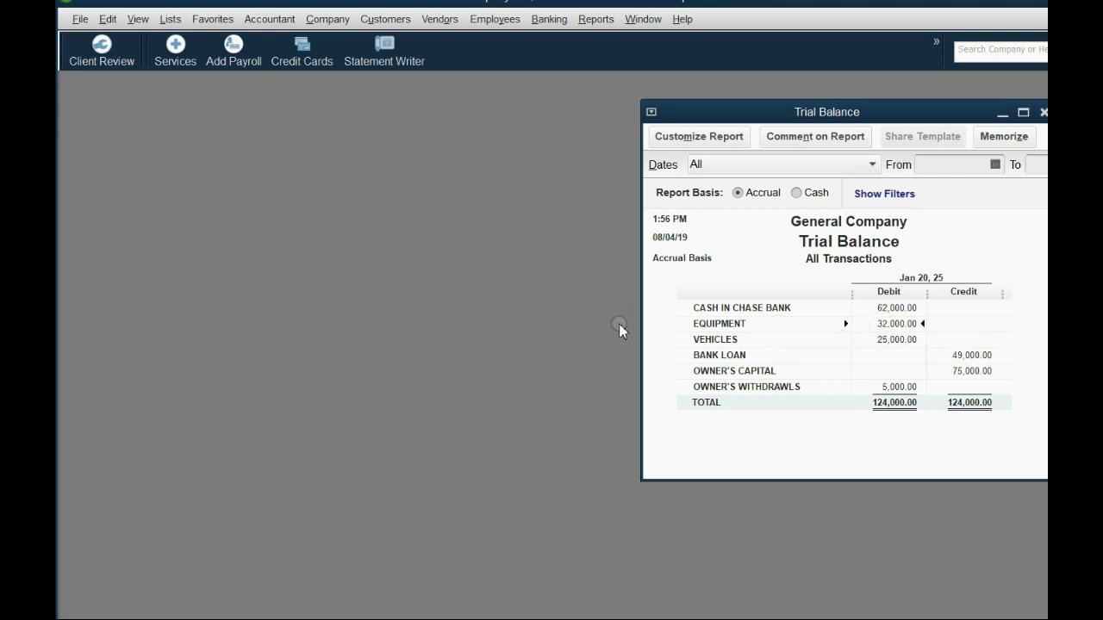